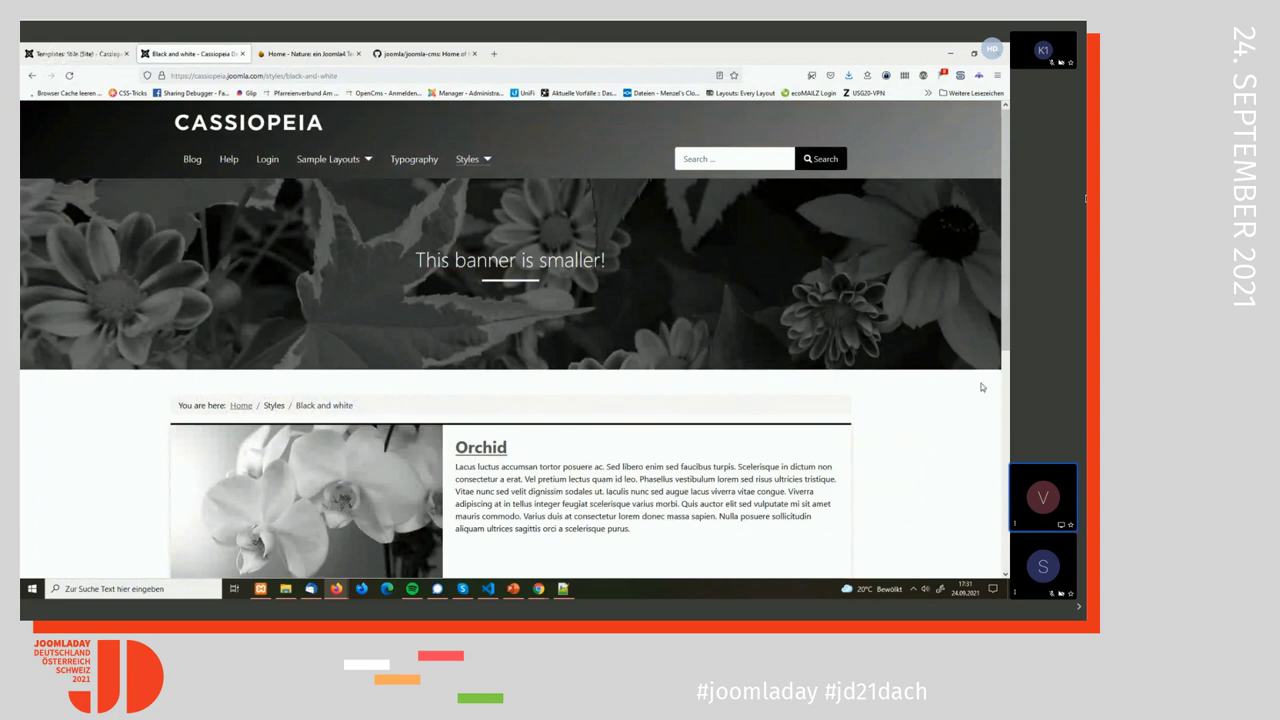
- Examine the Black and white page of the Cassiopeia demo, from the banner through the alternating image articles to the footer
scroll(960, 406, "down", 2)
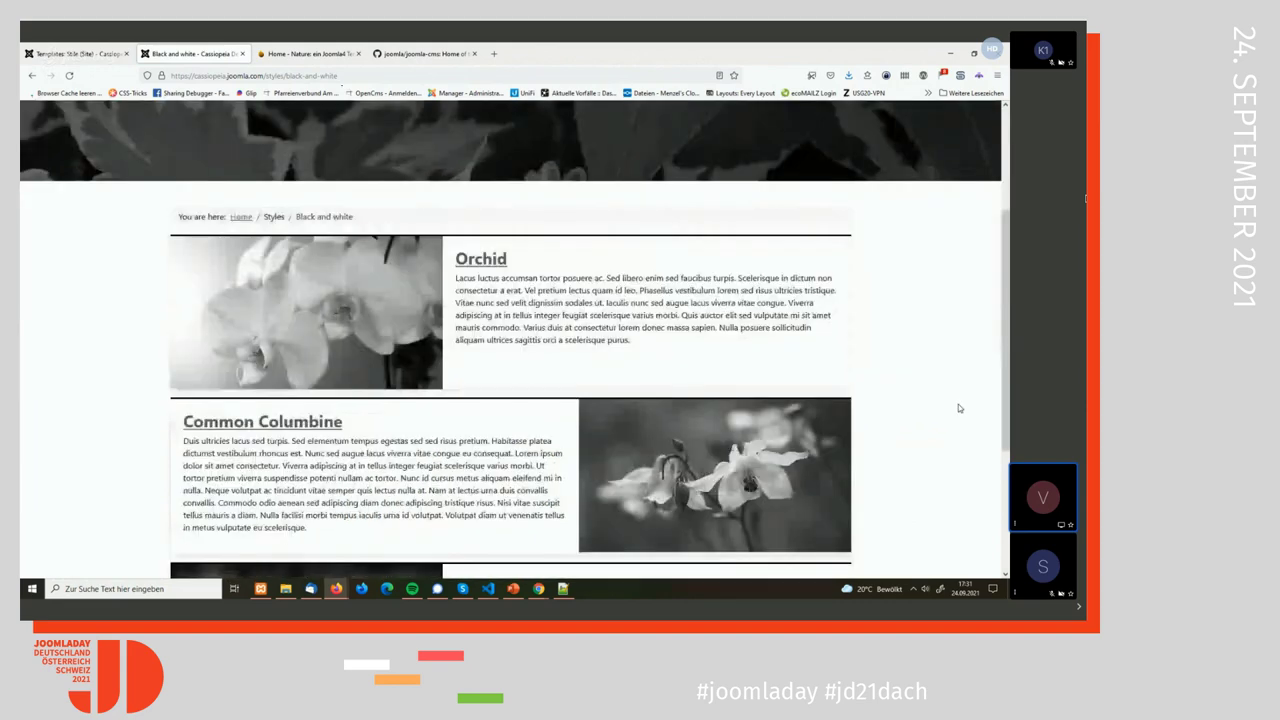
scroll(958, 404, "down", 2)
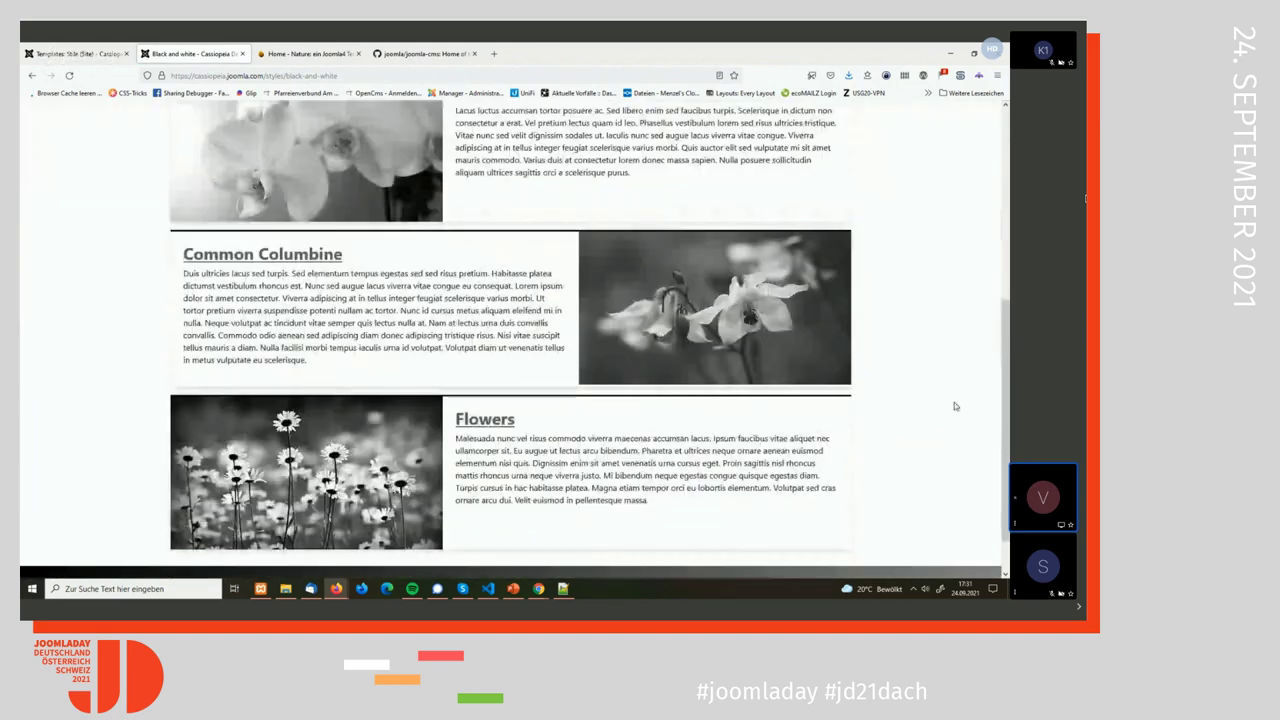
scroll(954, 402, "down", 1)
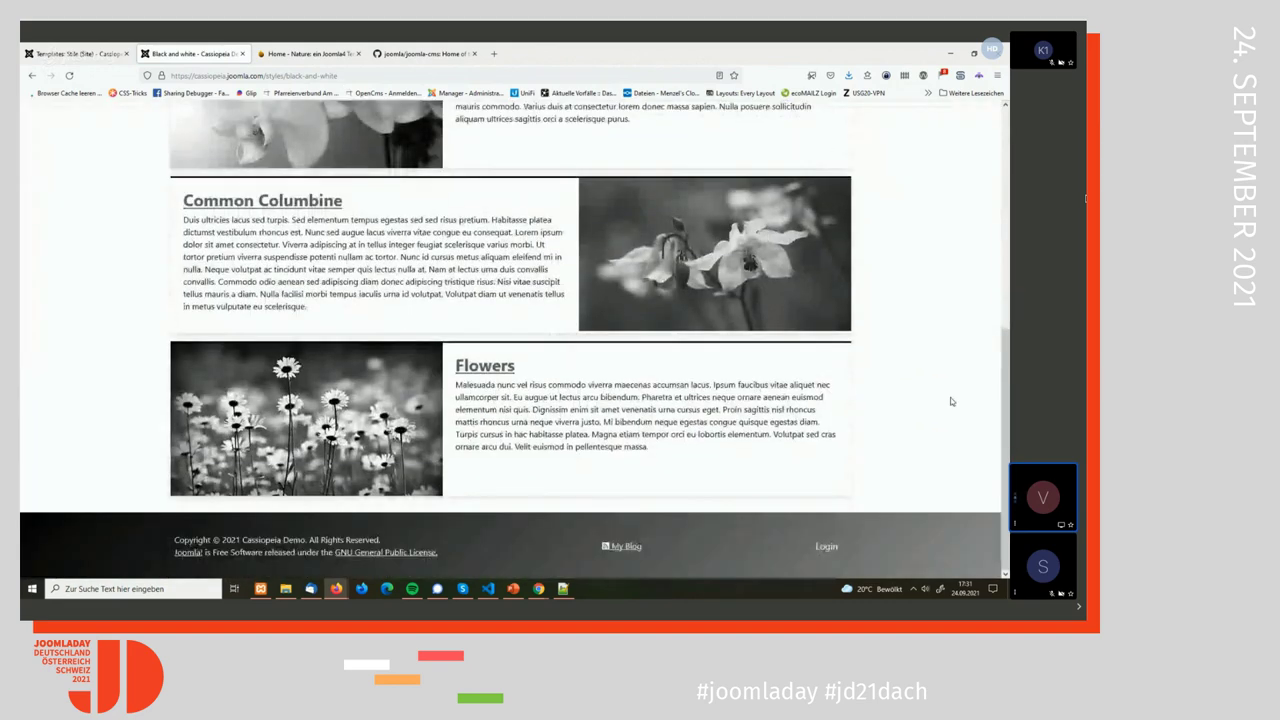
scroll(951, 401, "up", 2)
scroll(951, 401, "up", 1)
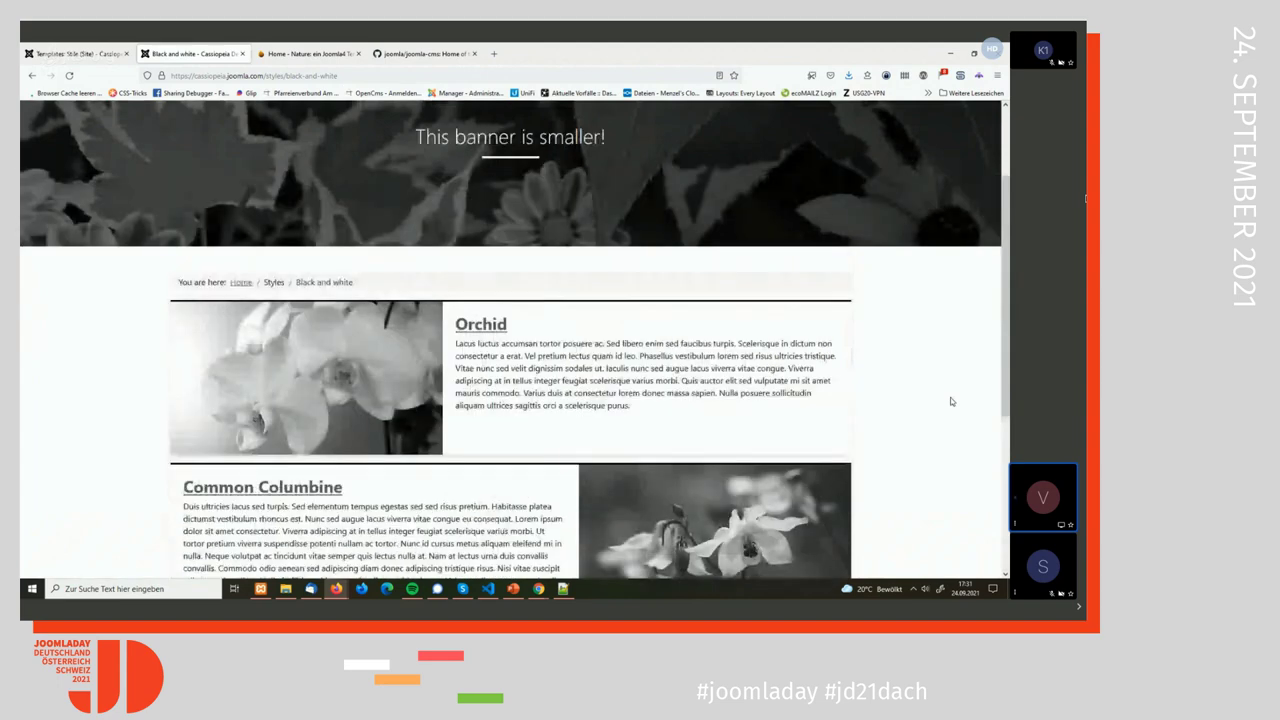
scroll(954, 407, "down", 1)
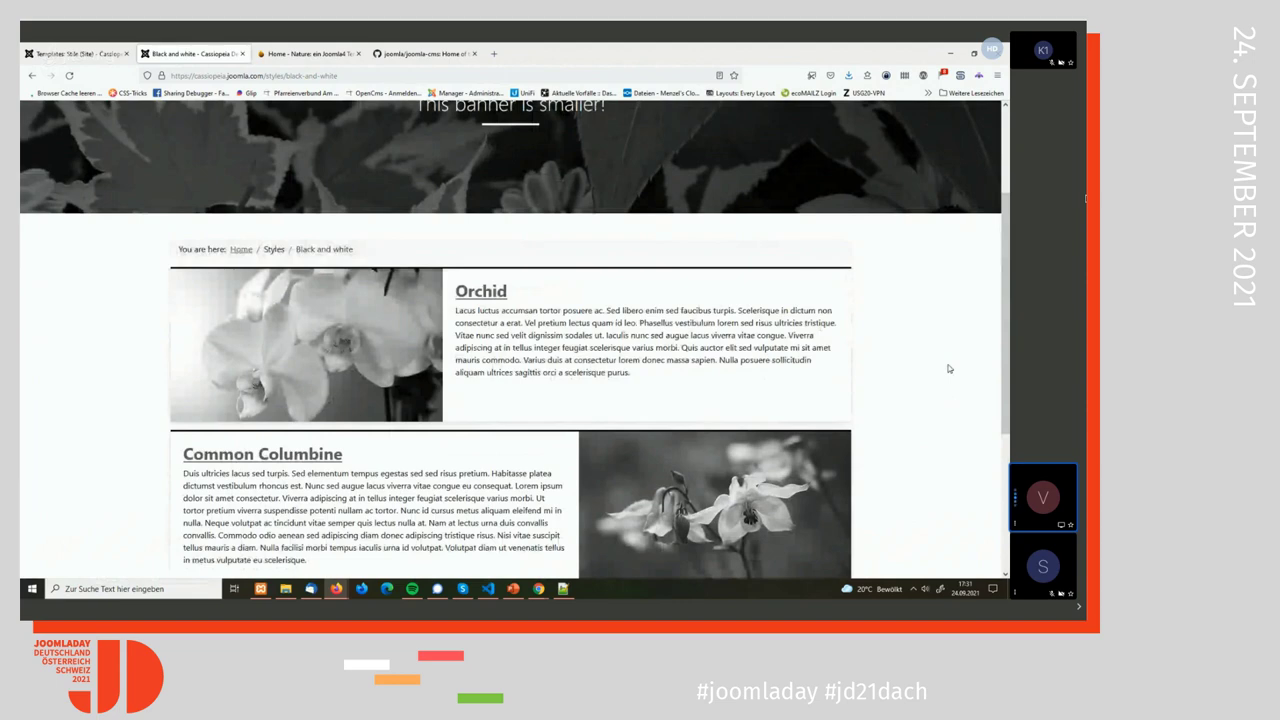
scroll(949, 368, "down", 1)
scroll(950, 367, "down", 1)
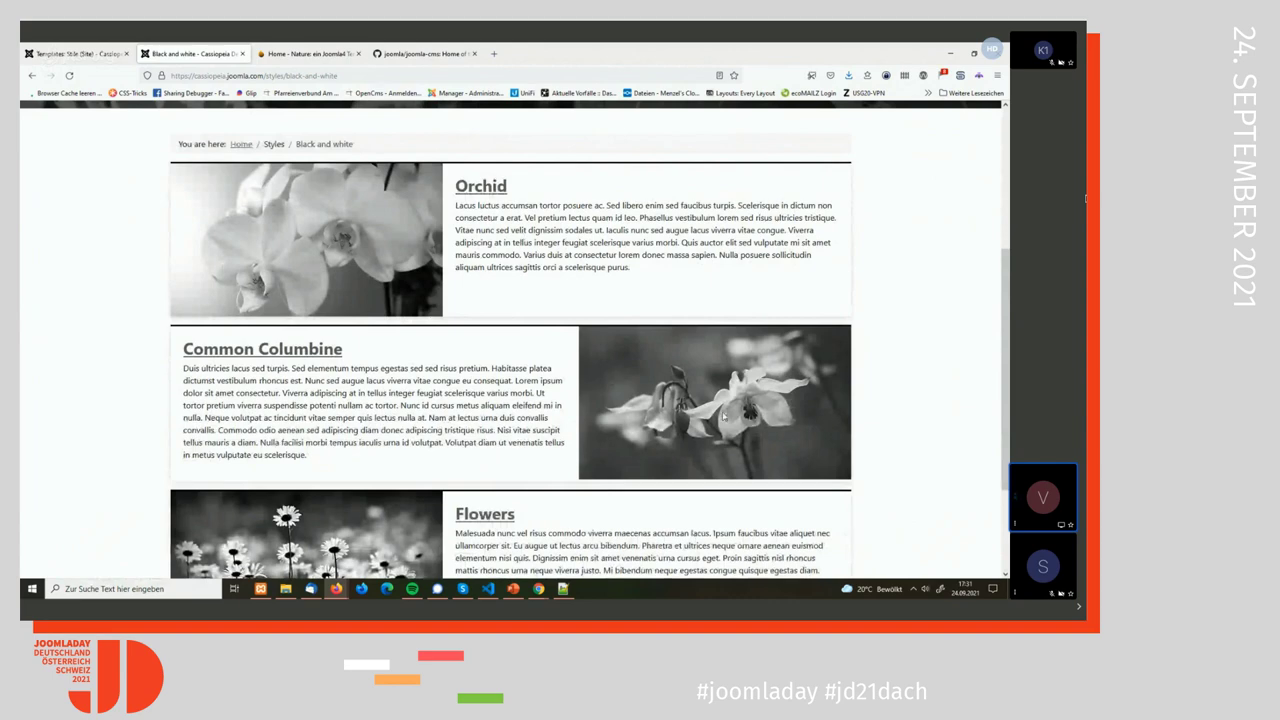
scroll(936, 288, "down", 1)
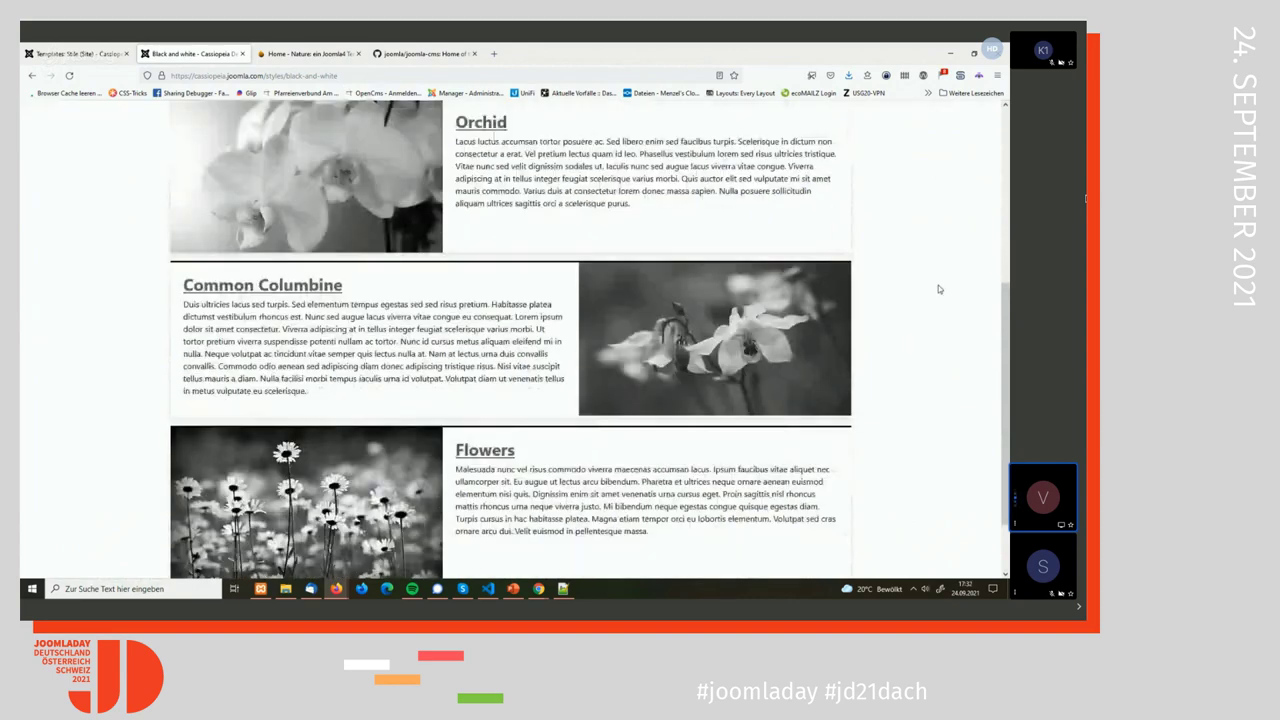
scroll(938, 289, "down", 2)
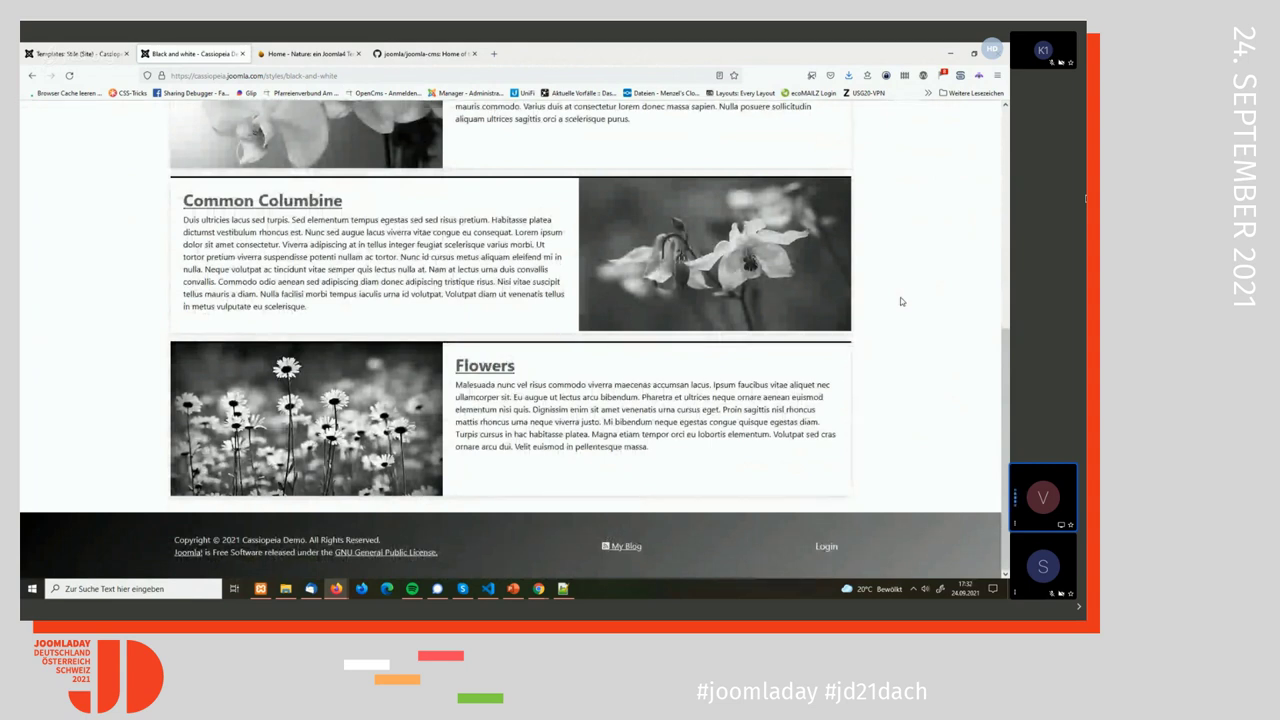
scroll(933, 276, "up", 1)
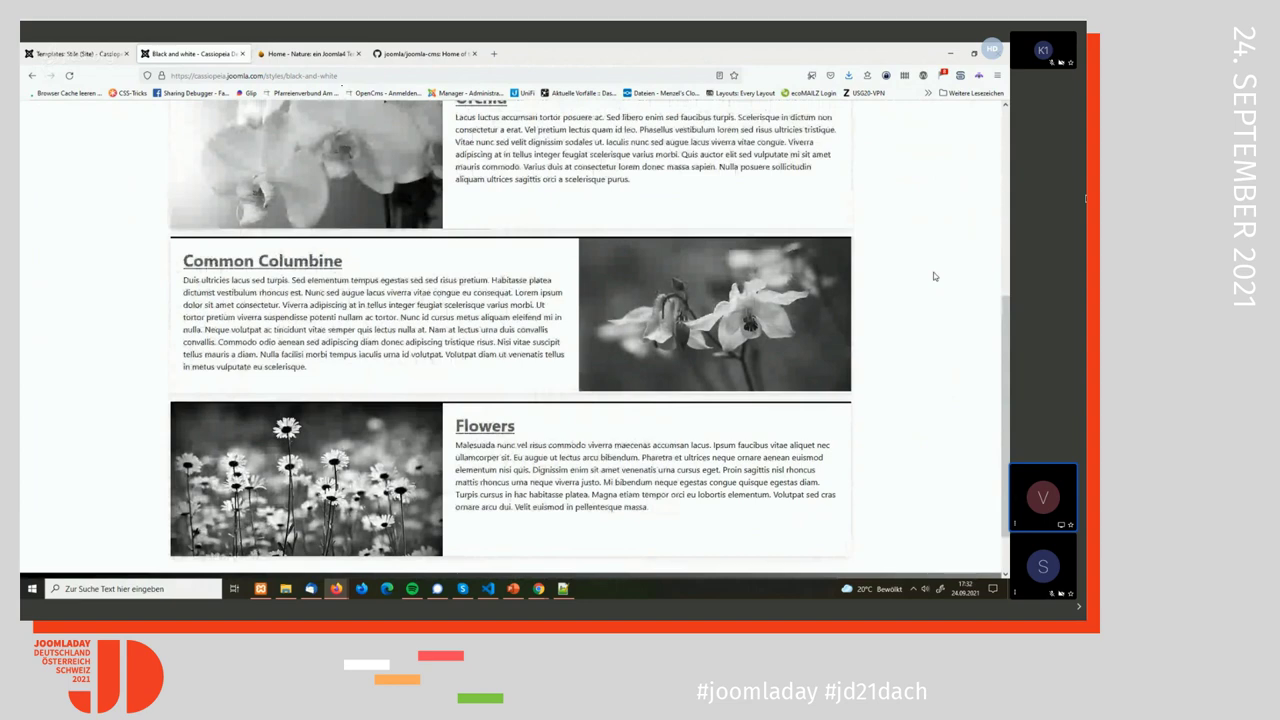
scroll(935, 276, "up", 2)
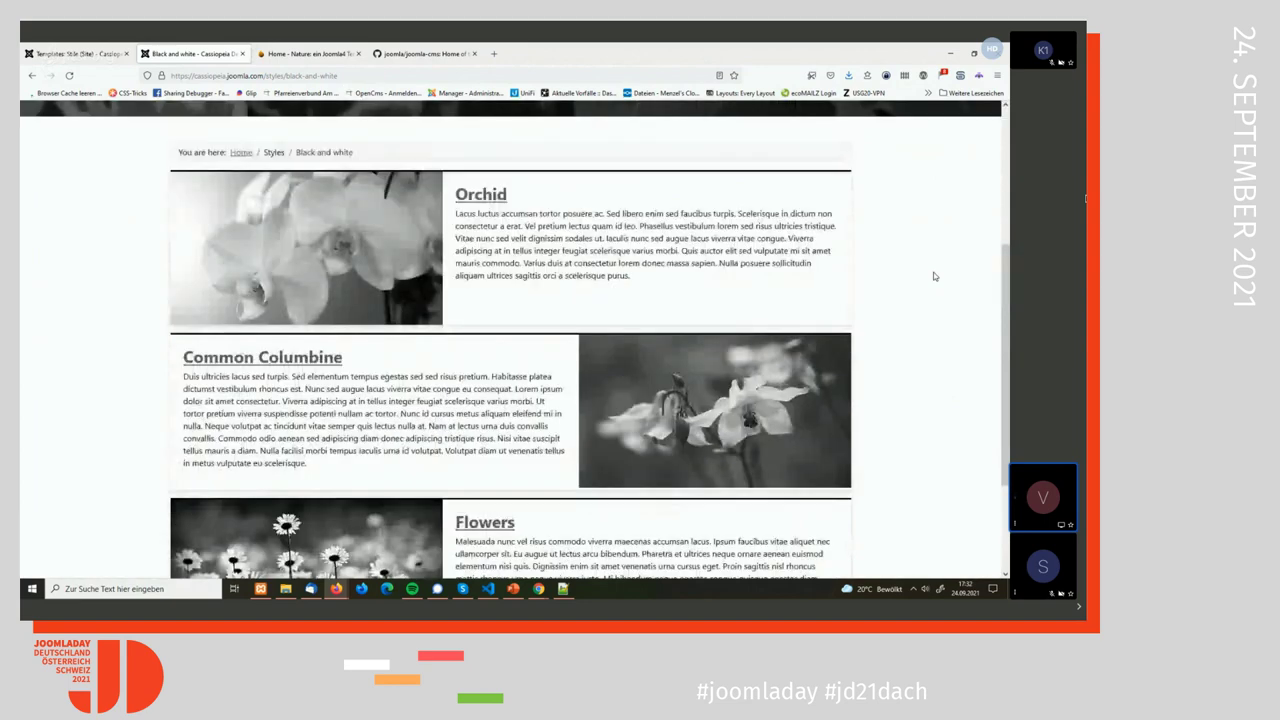
scroll(934, 276, "up", 3)
scroll(934, 276, "up", 2)
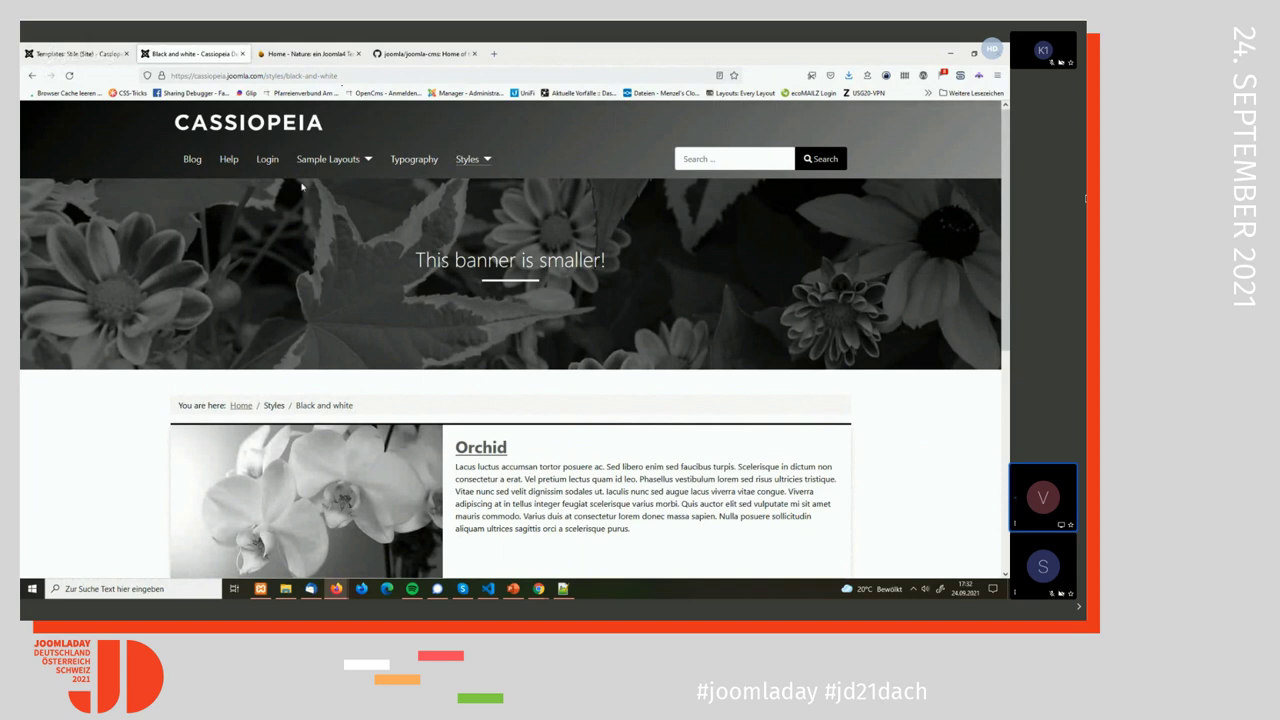
- Open the "Image Black and white" site module from the Joomla administrator's module list
left_click(80, 53)
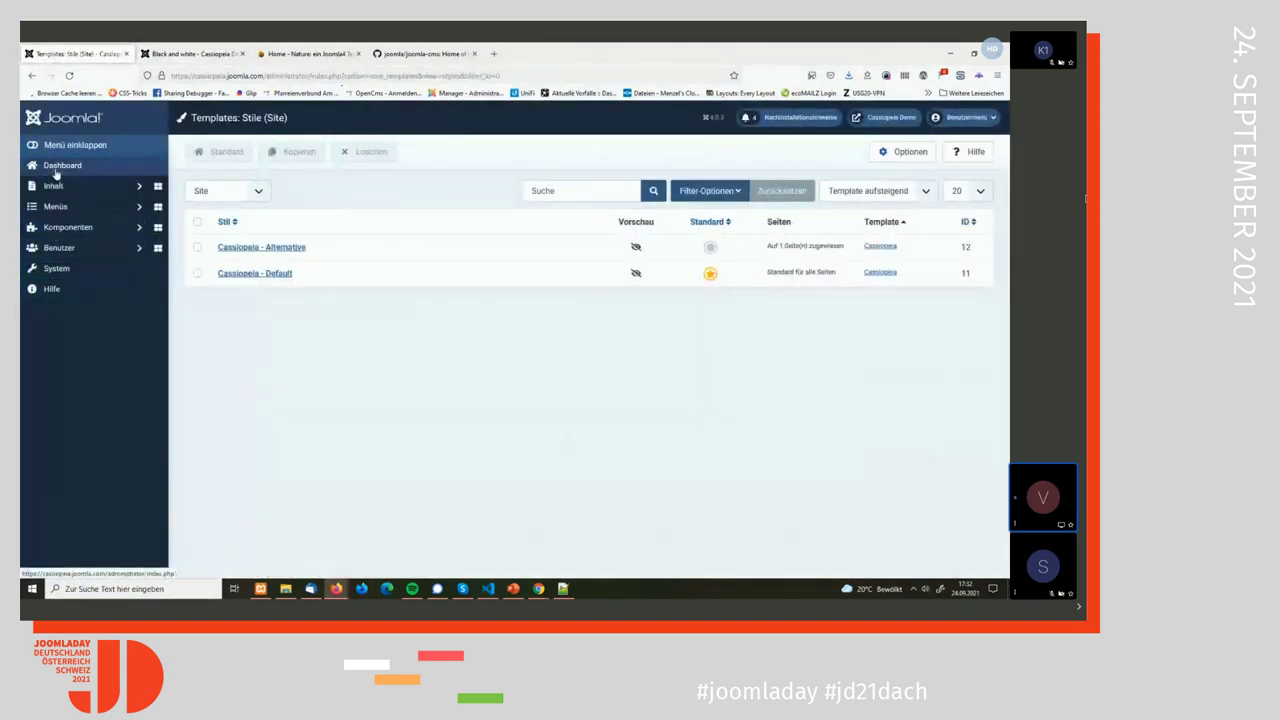
left_click(56, 186)
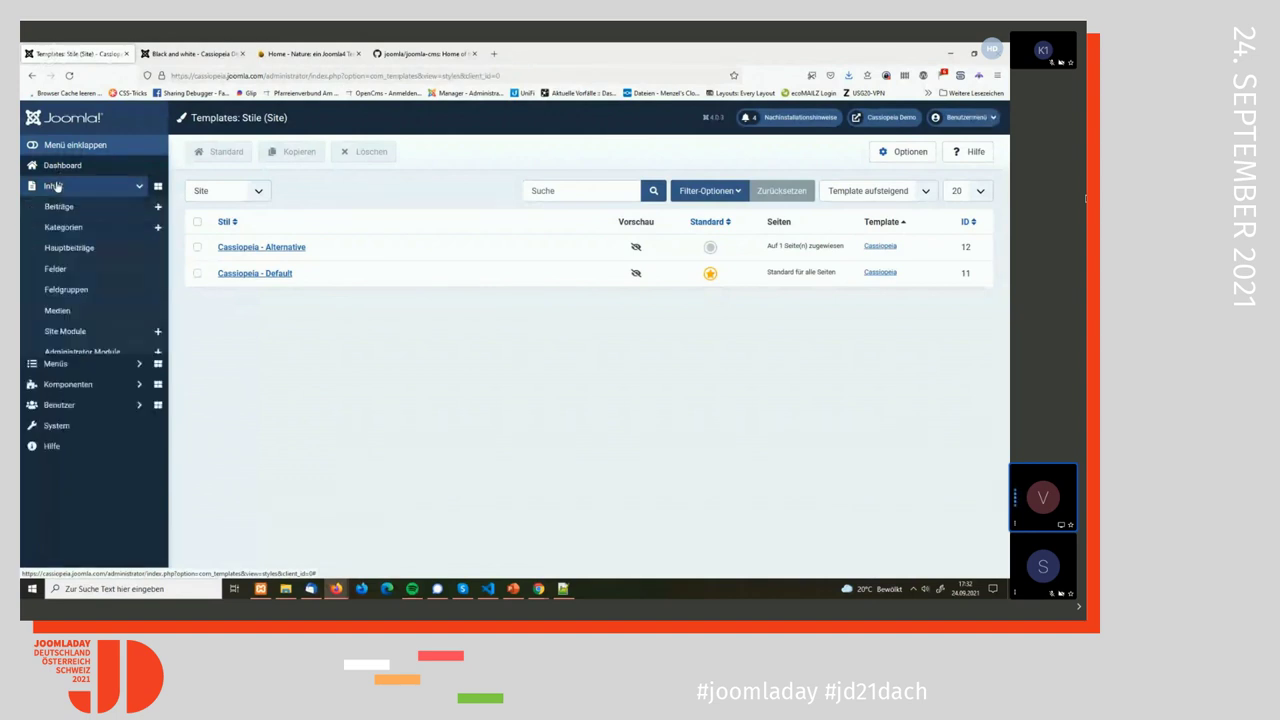
left_click(65, 331)
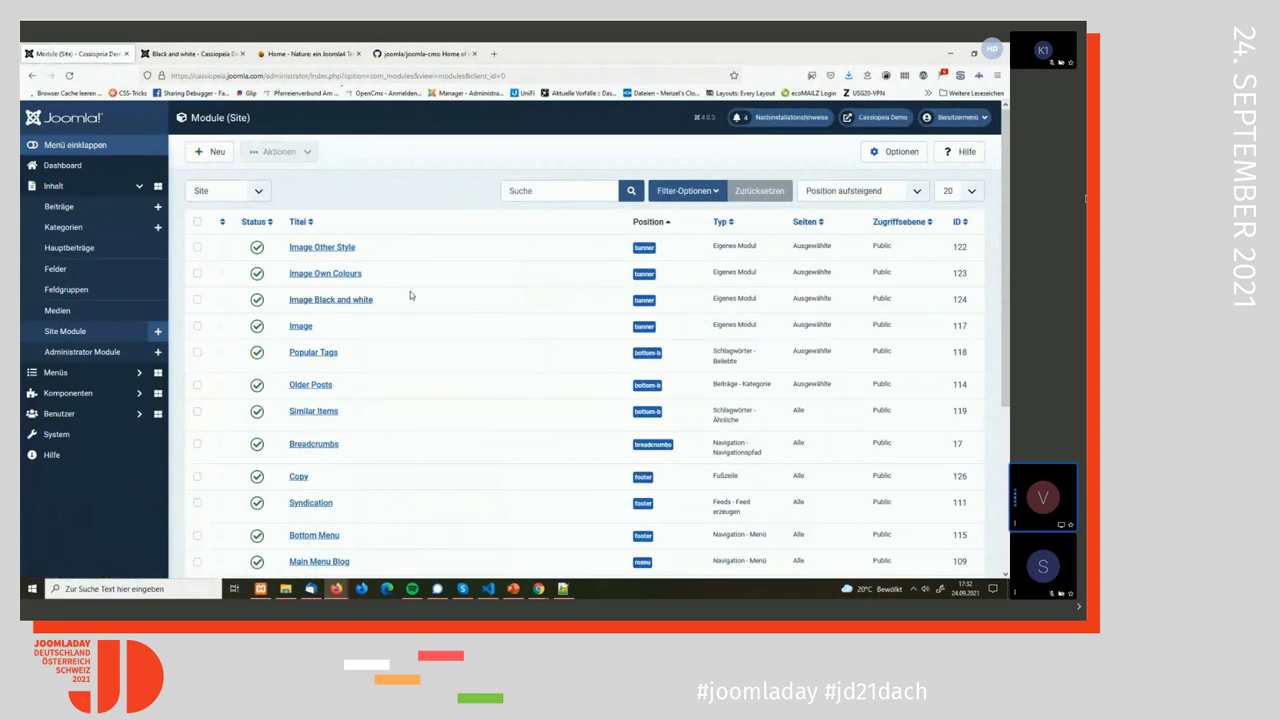
left_click(351, 301)
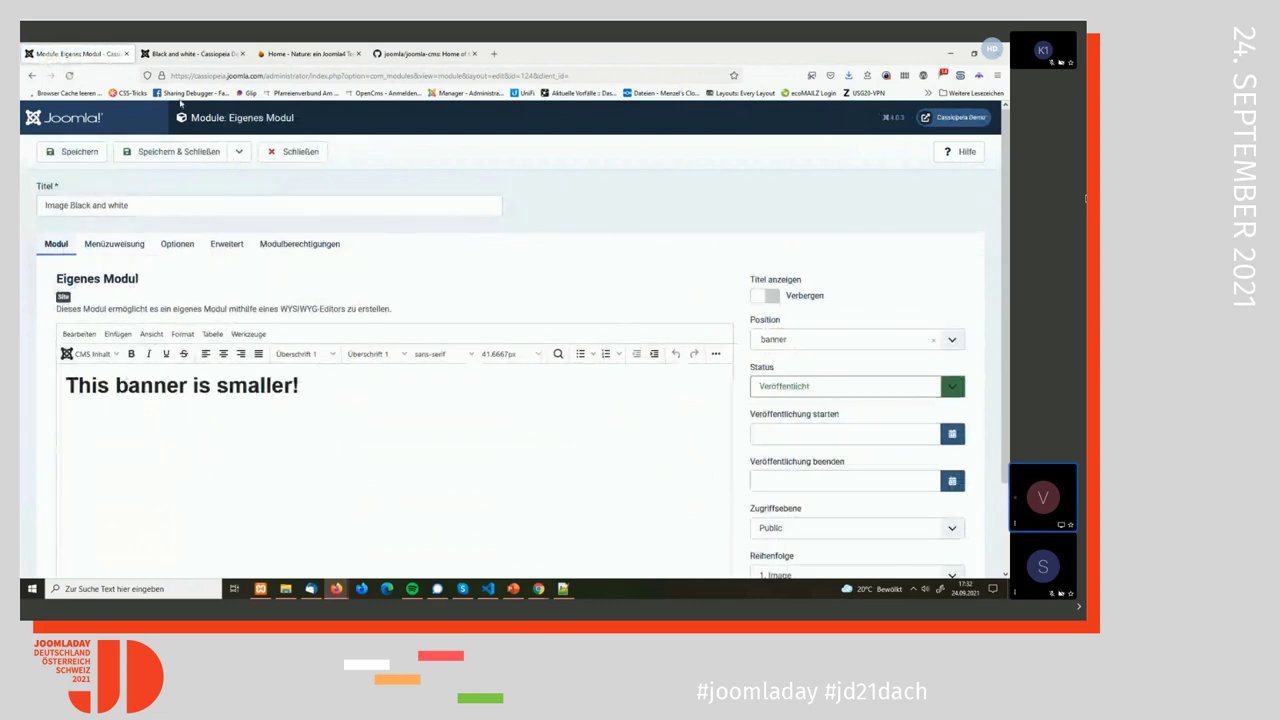
key("ctrl+Tab")
left_click(69, 56)
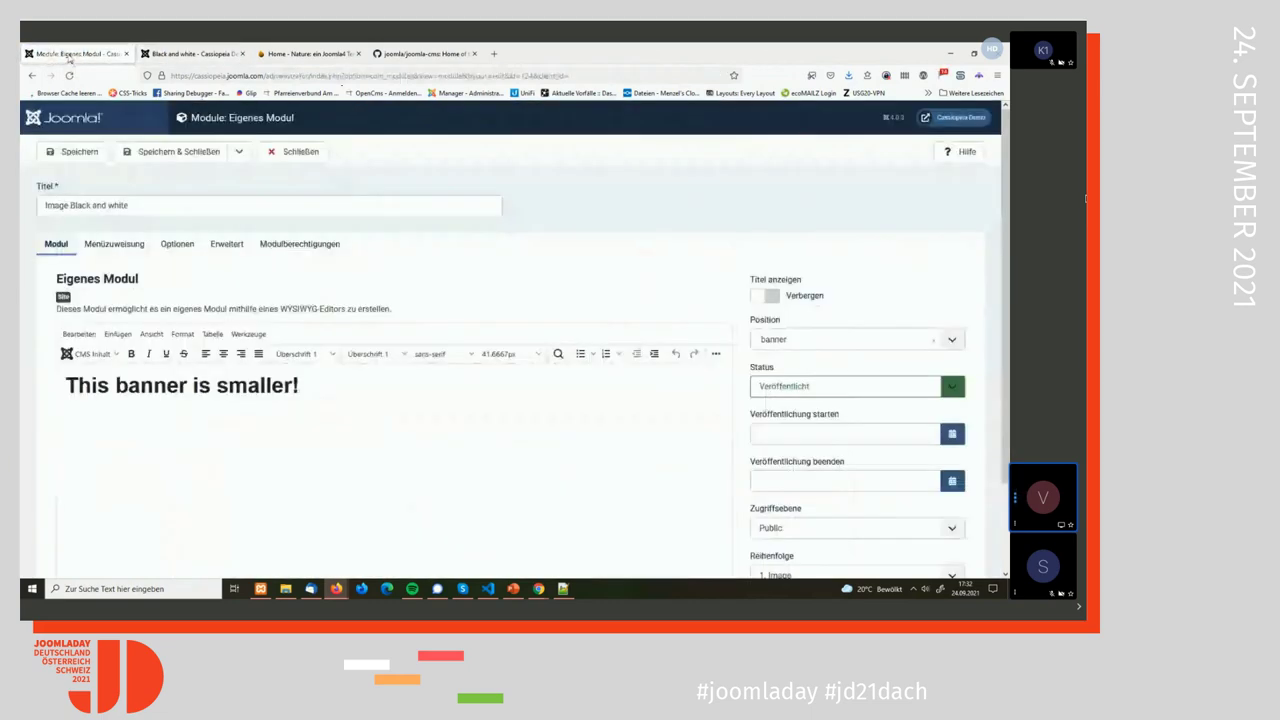
- Review the module's background image and the available layouts, including banner, and close the module without changes
left_click(175, 247)
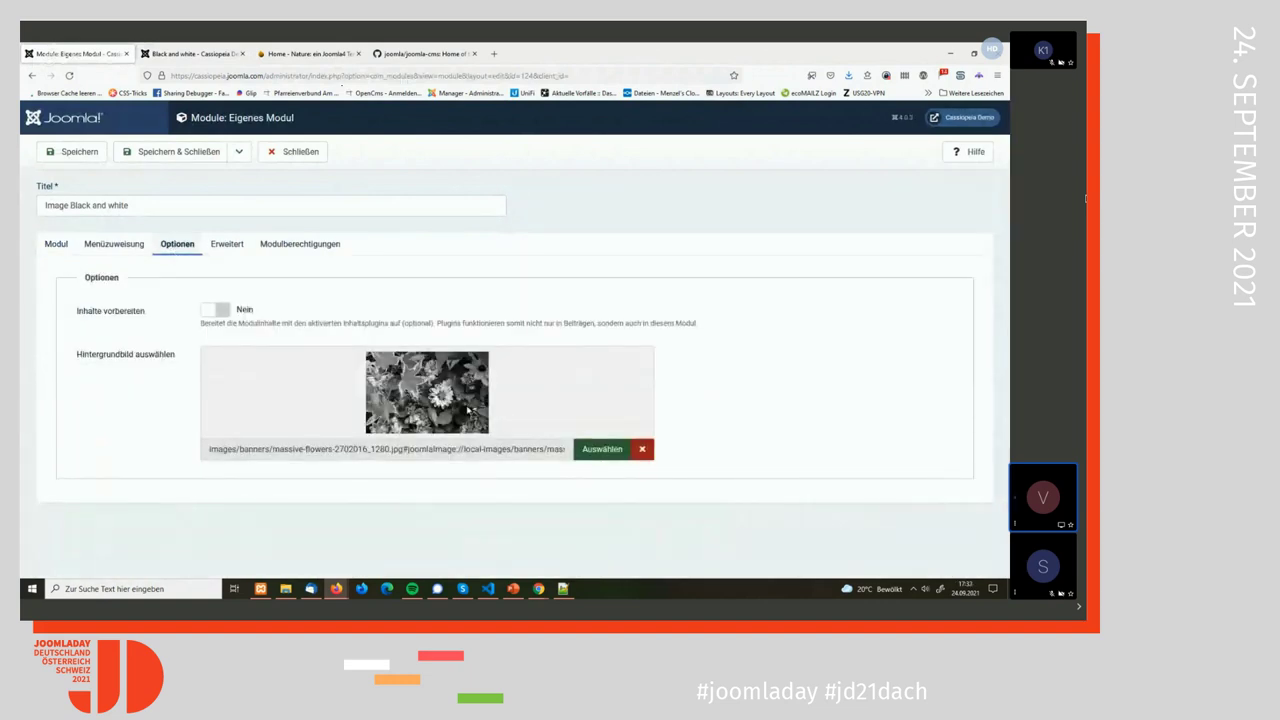
left_click(228, 245)
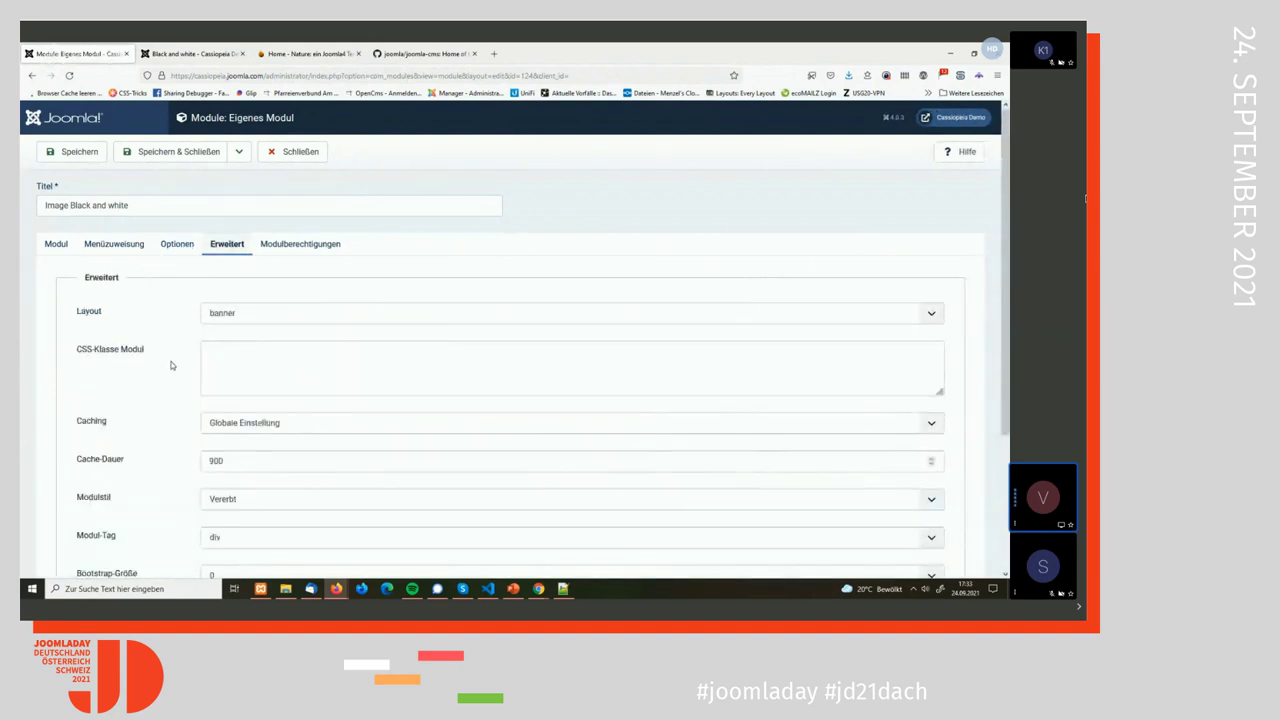
left_click(229, 318)
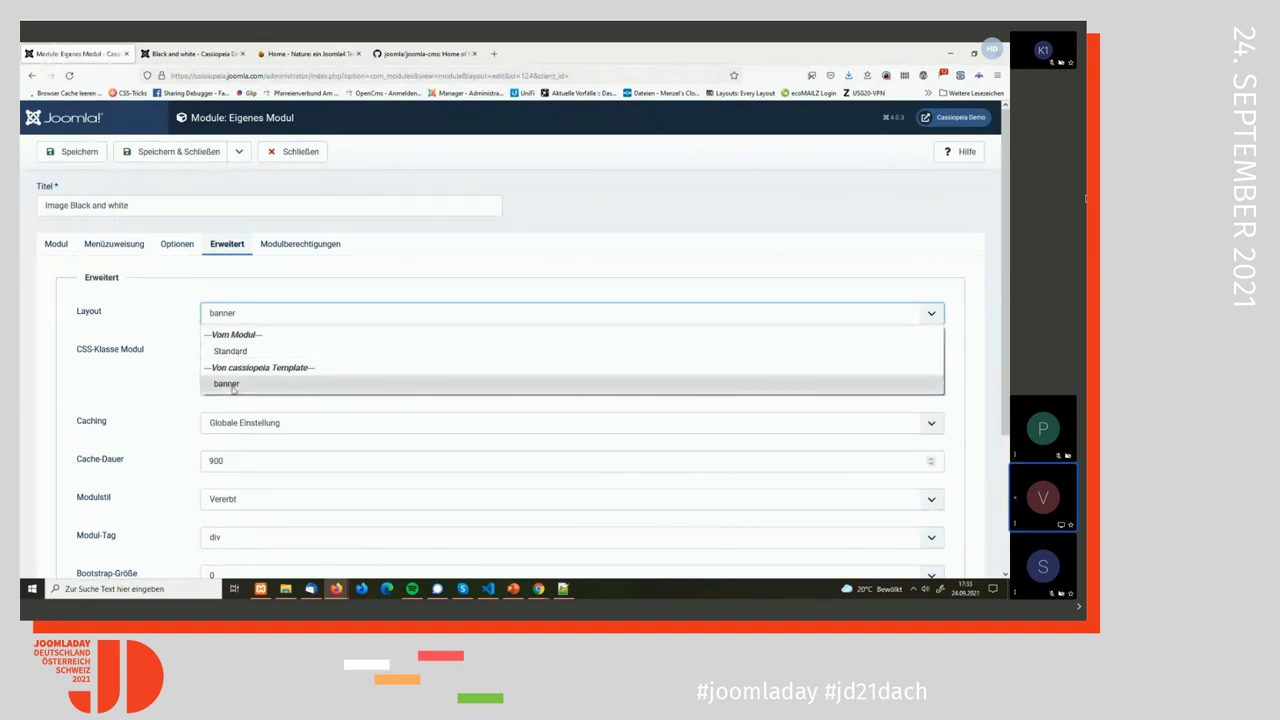
left_click(610, 201)
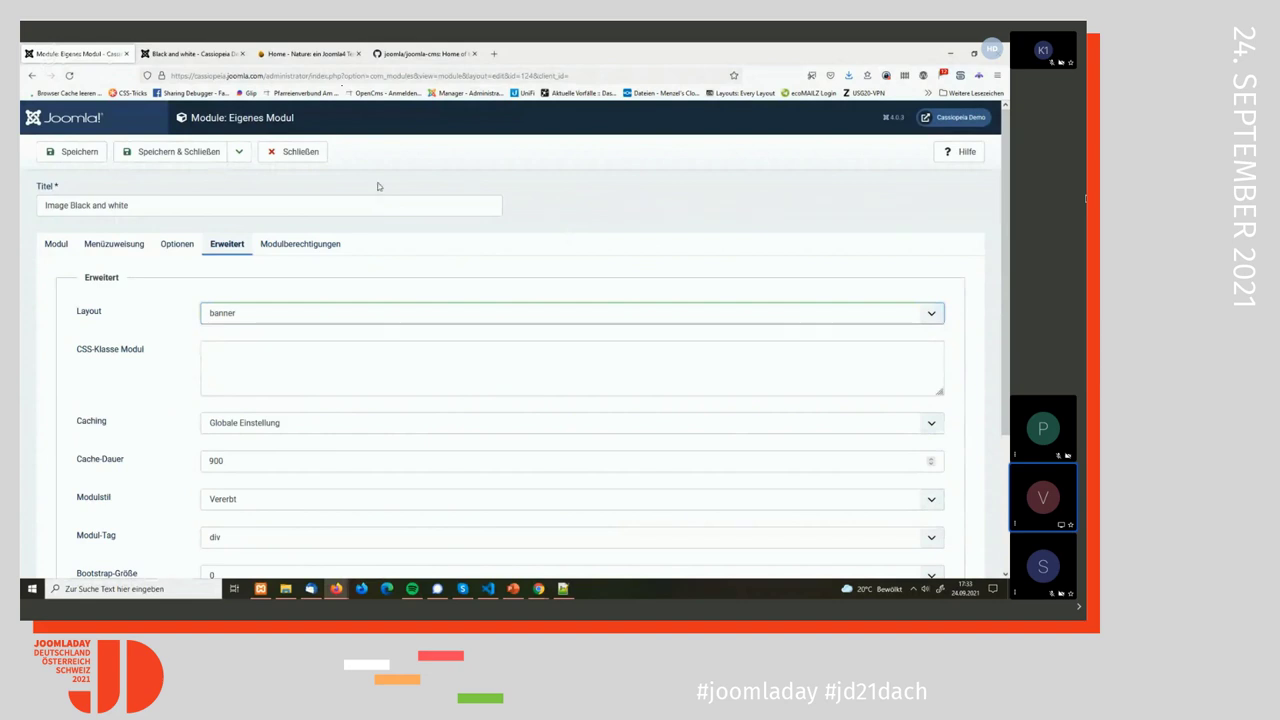
left_click(292, 151)
- Inspect the banner's overlay and its banner-overlay container on the Black and white page with the developer tools, and close the tools
left_click(177, 54)
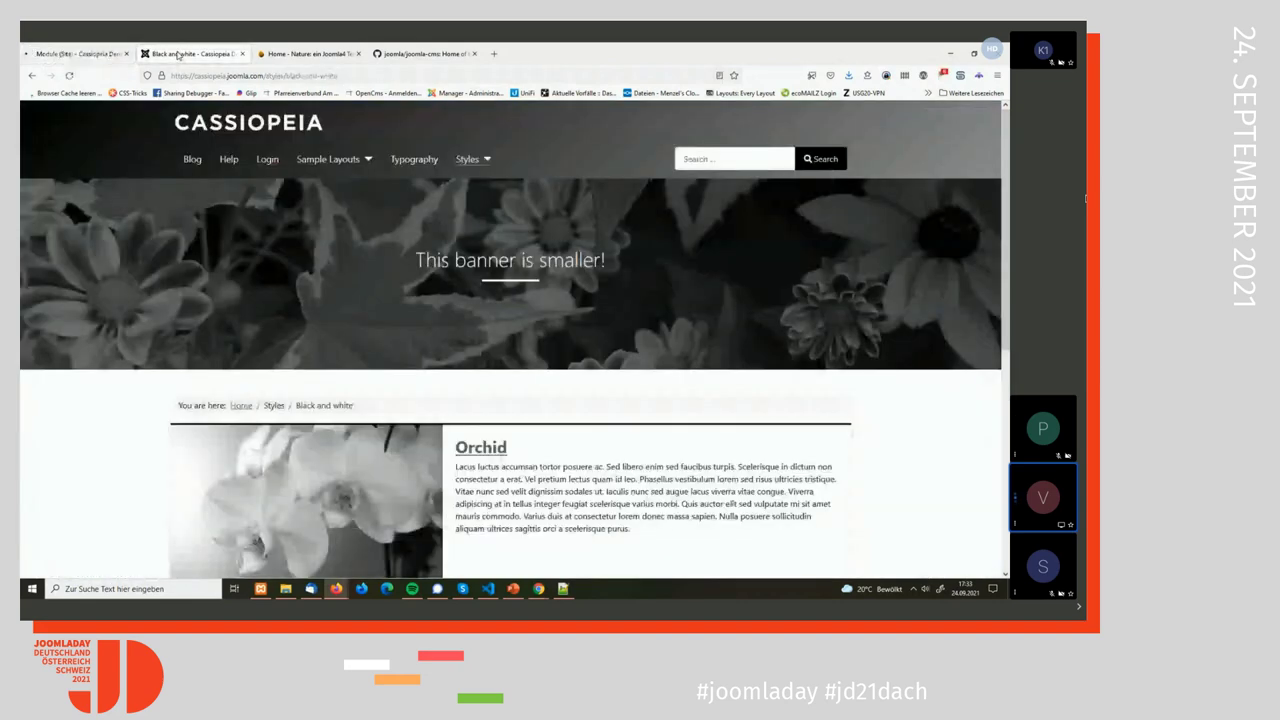
scroll(555, 284, "down", 2)
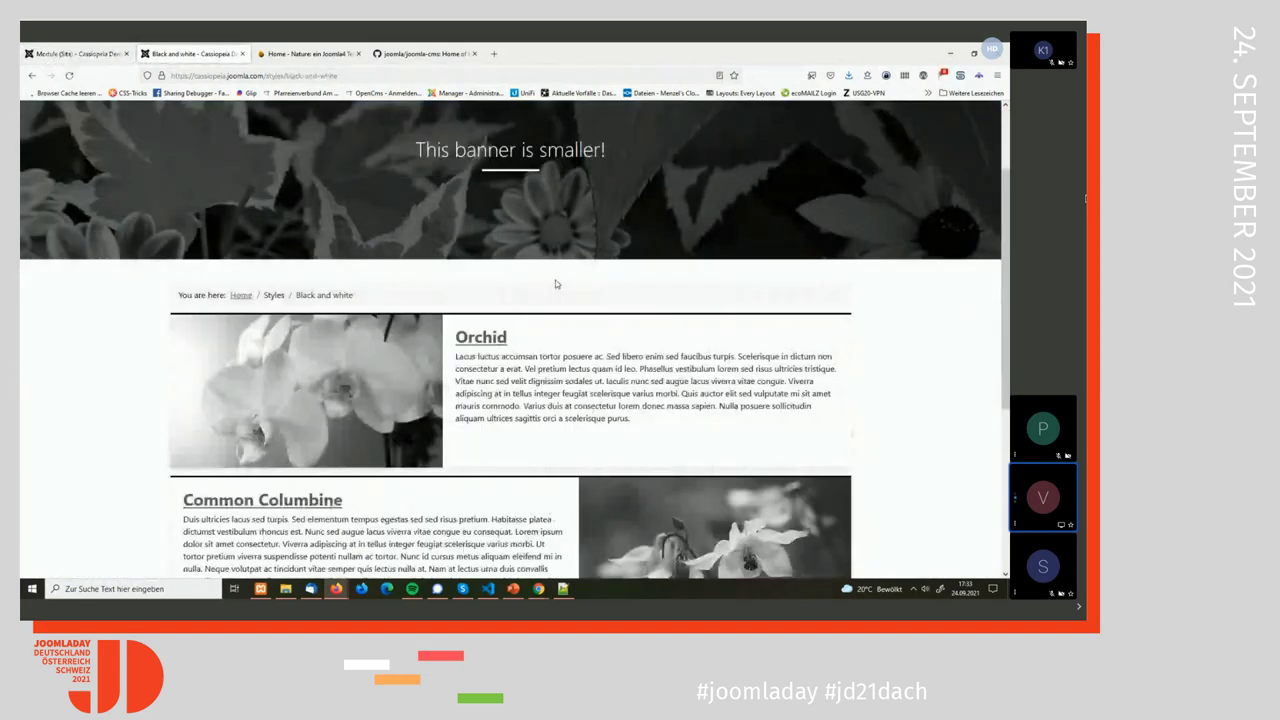
scroll(555, 284, "down", 1)
scroll(549, 270, "down", 3)
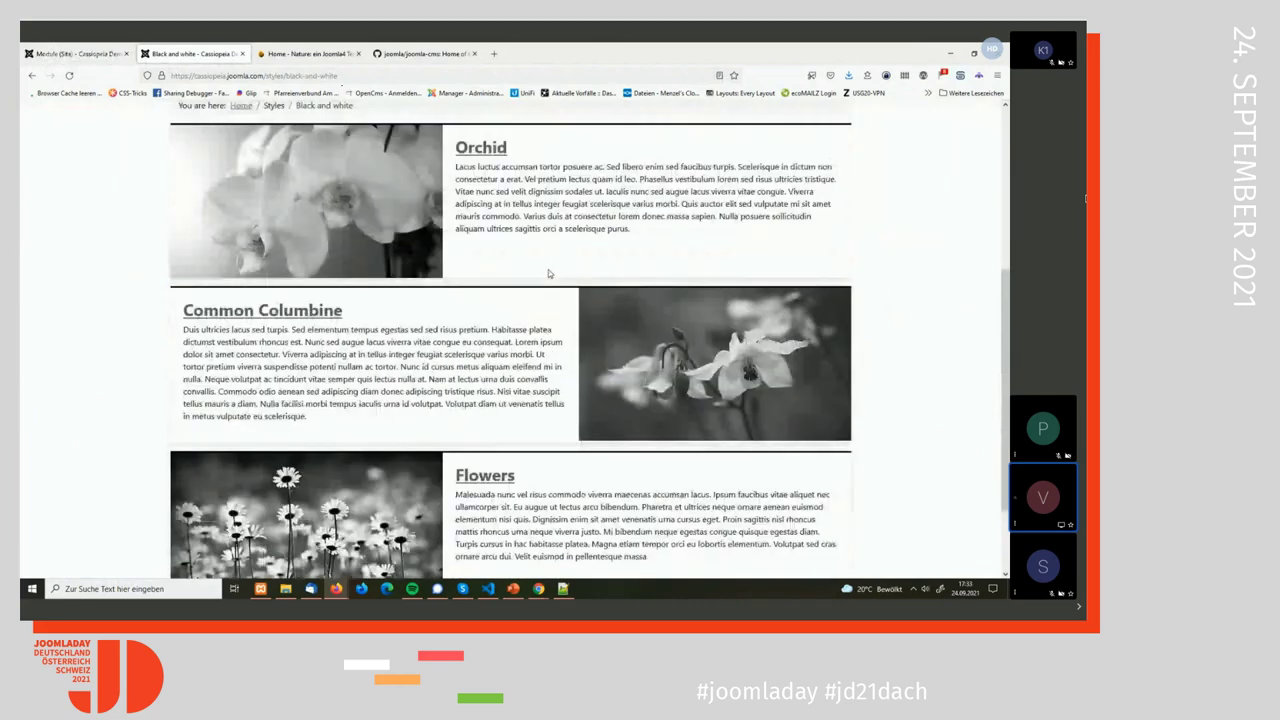
scroll(548, 273, "up", 5)
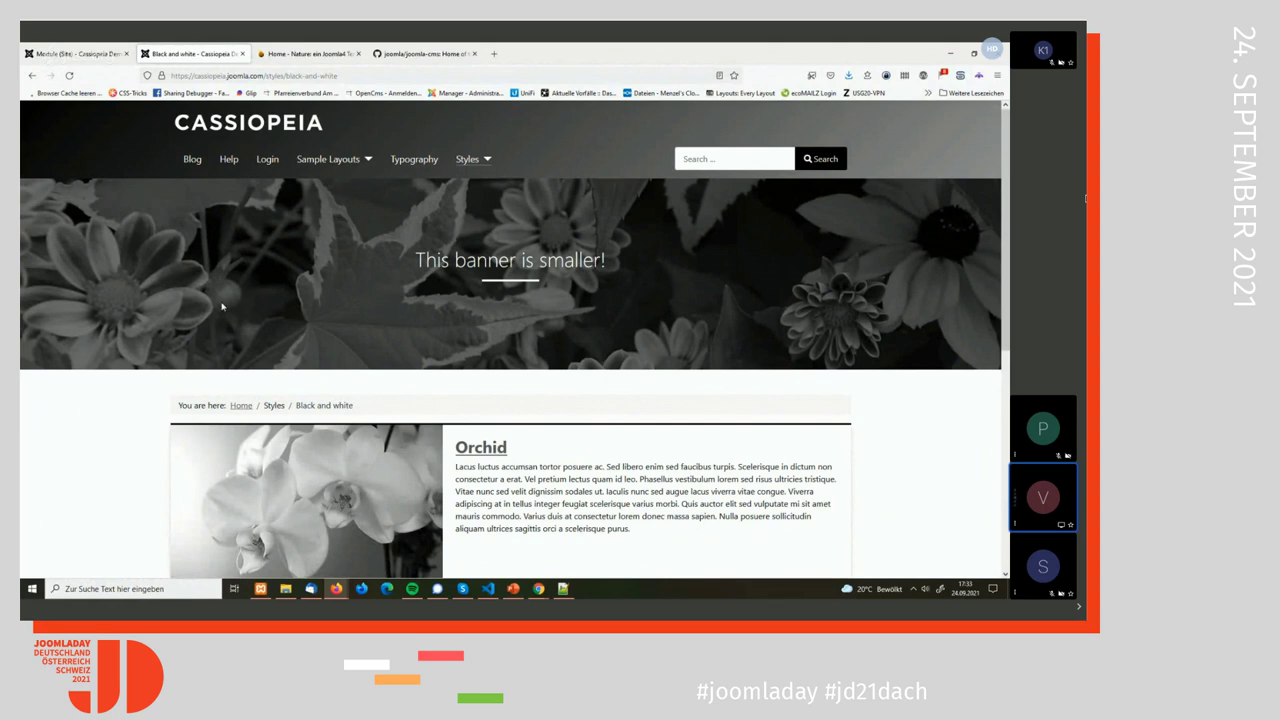
right_click(222, 306)
left_click(249, 480)
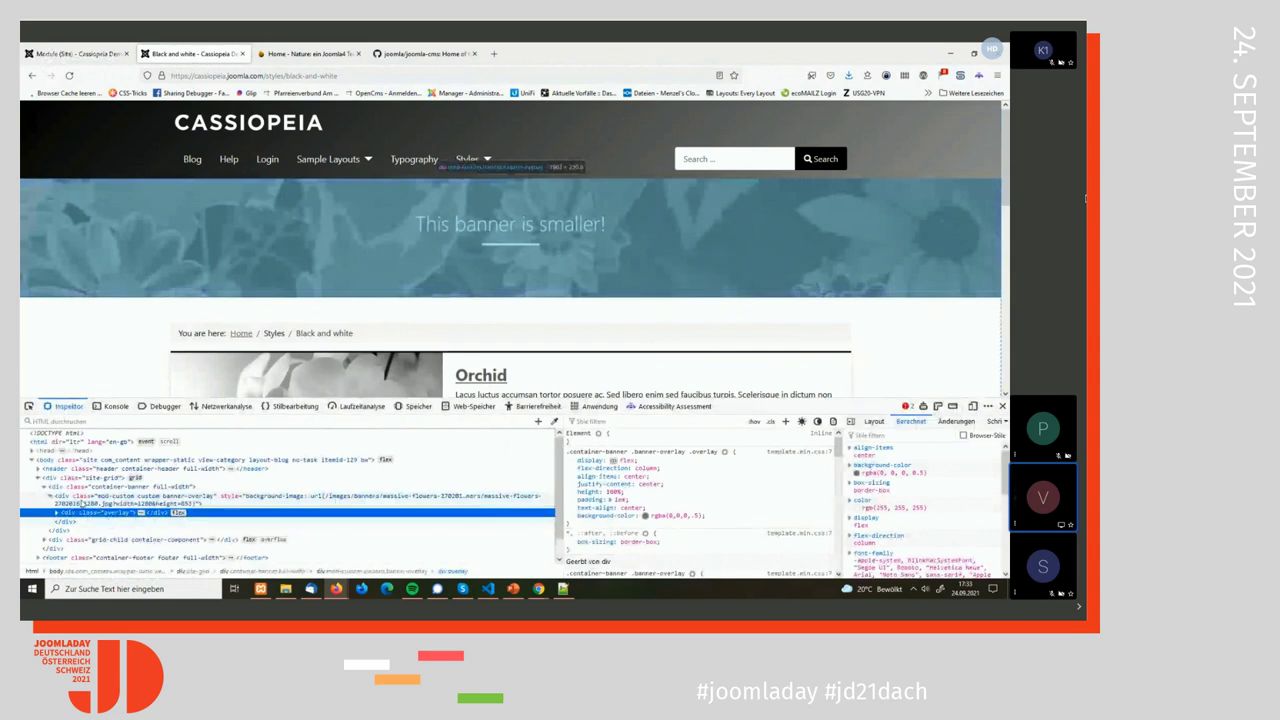
left_click(80, 500)
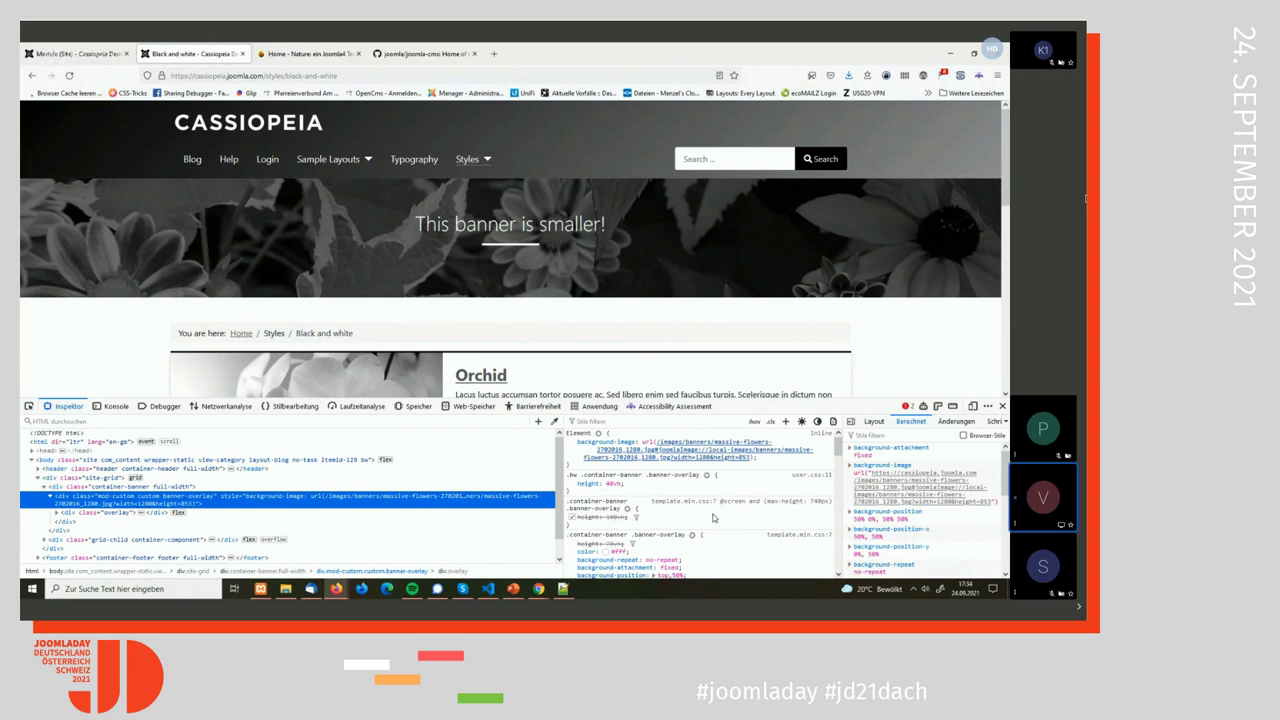
left_click(1001, 409)
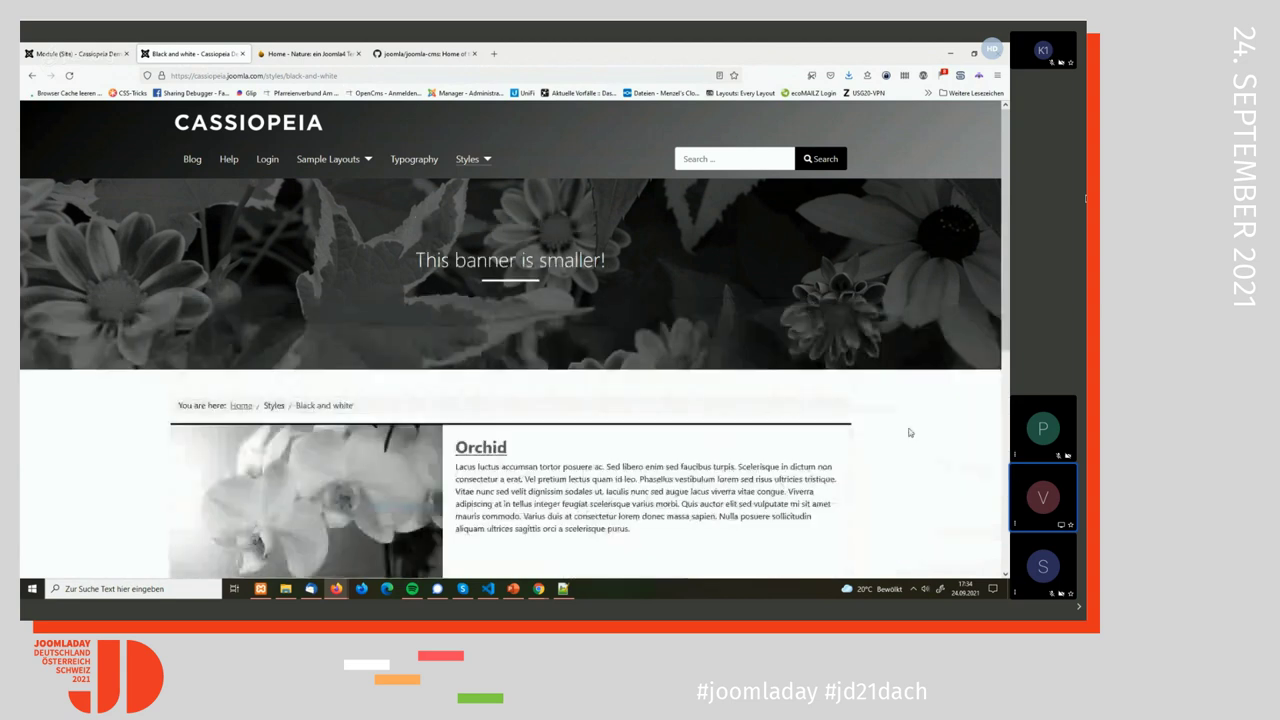
- Open the demo site's Help page and read through the module positions, category blog, Own Colours and Other Style sections
left_click(229, 160)
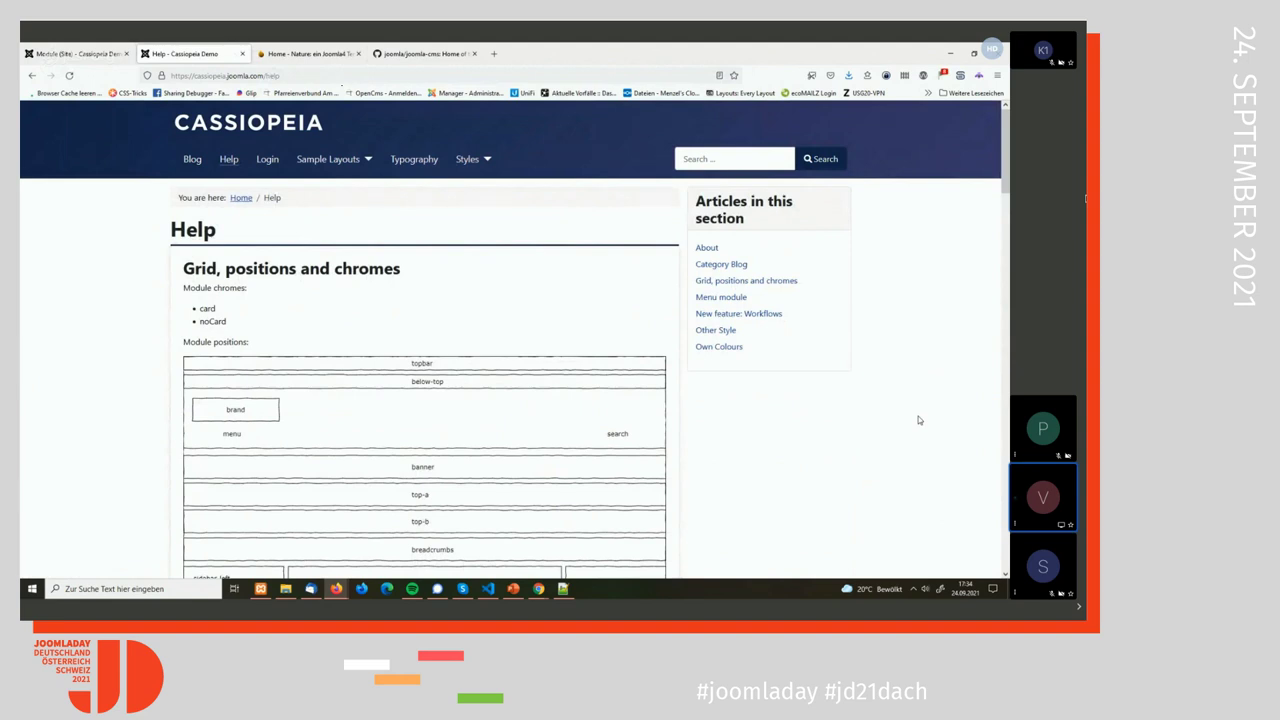
scroll(818, 372, "down", 1)
scroll(818, 375, "down", 4)
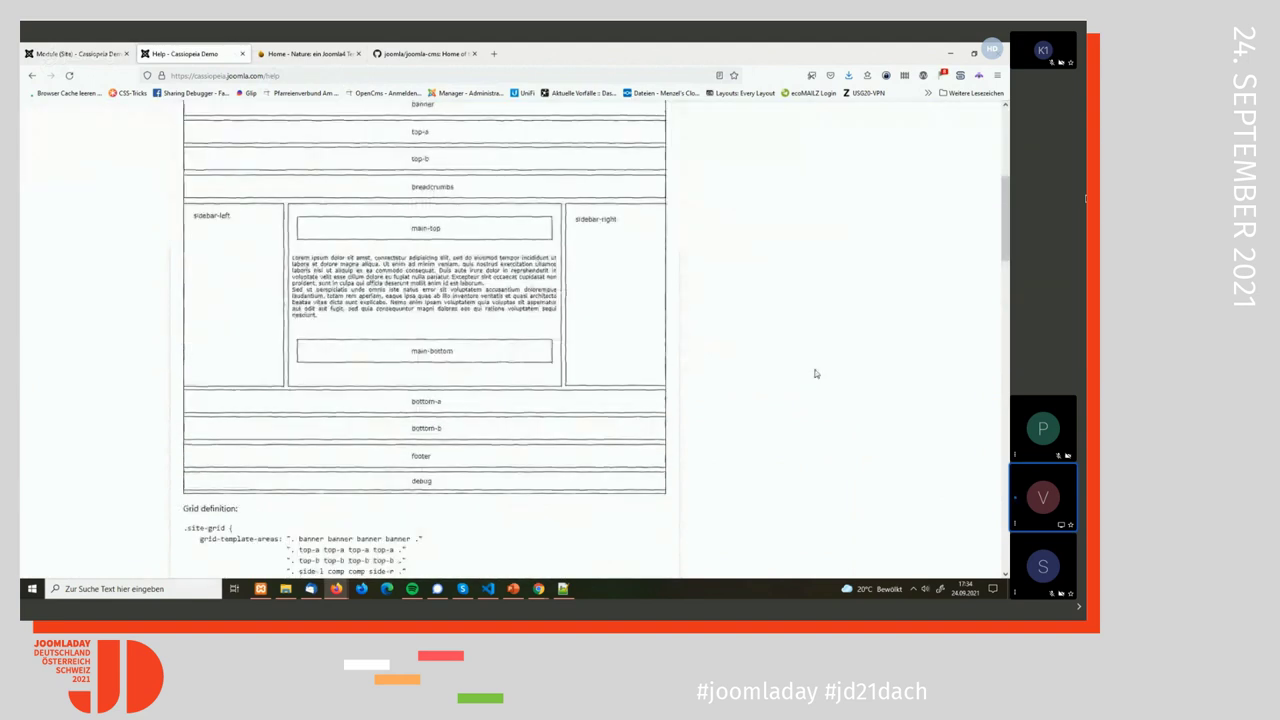
scroll(815, 372, "down", 10)
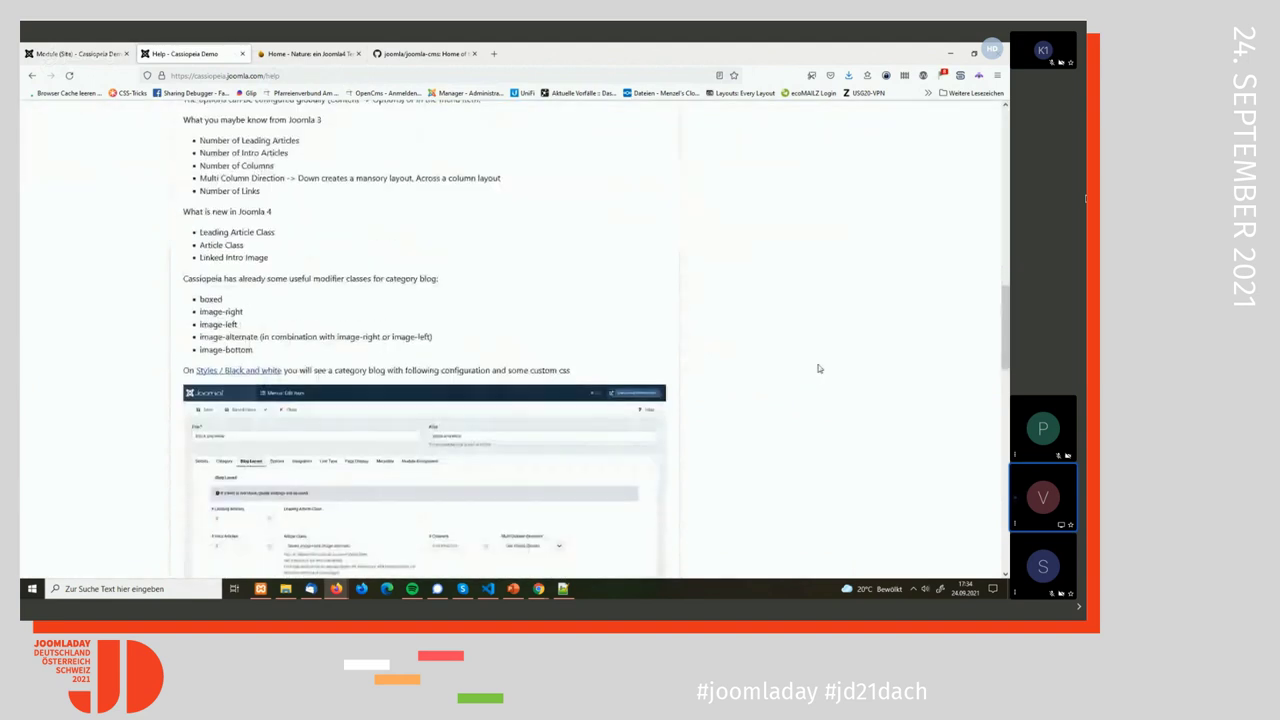
scroll(818, 371, "down", 2)
scroll(818, 371, "down", 2)
scroll(818, 371, "down", 5)
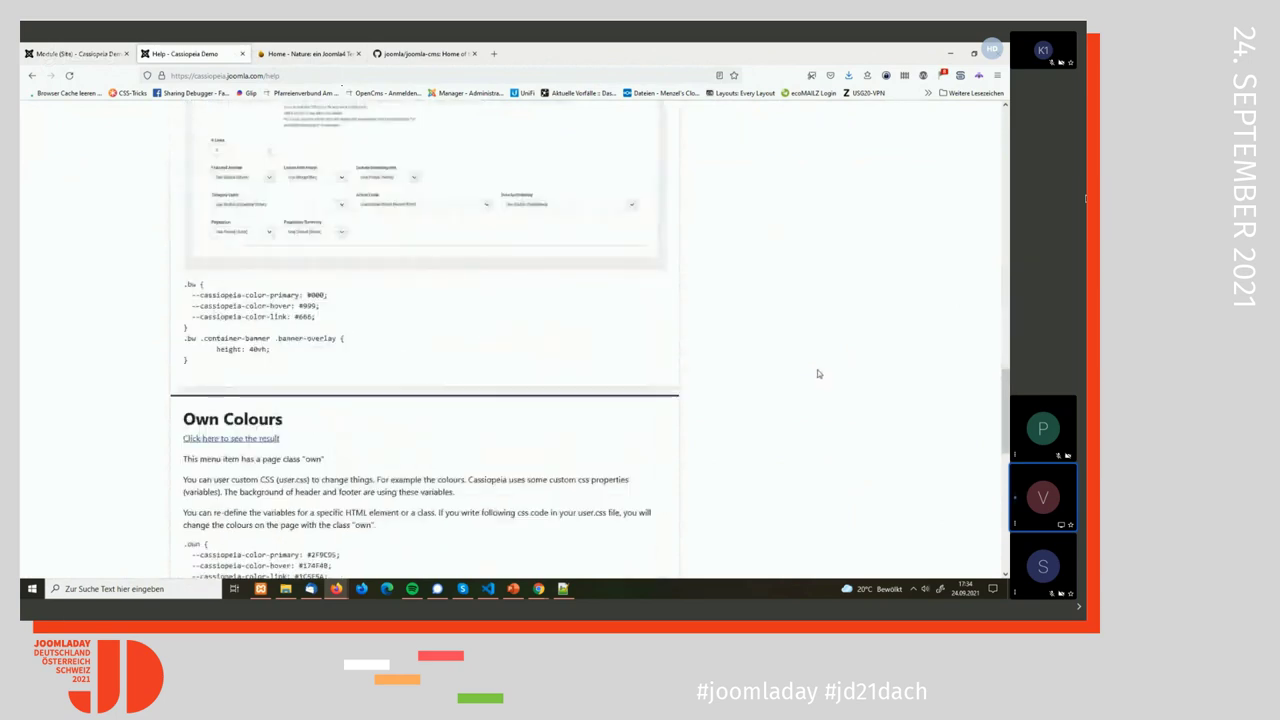
scroll(818, 370, "down", 4)
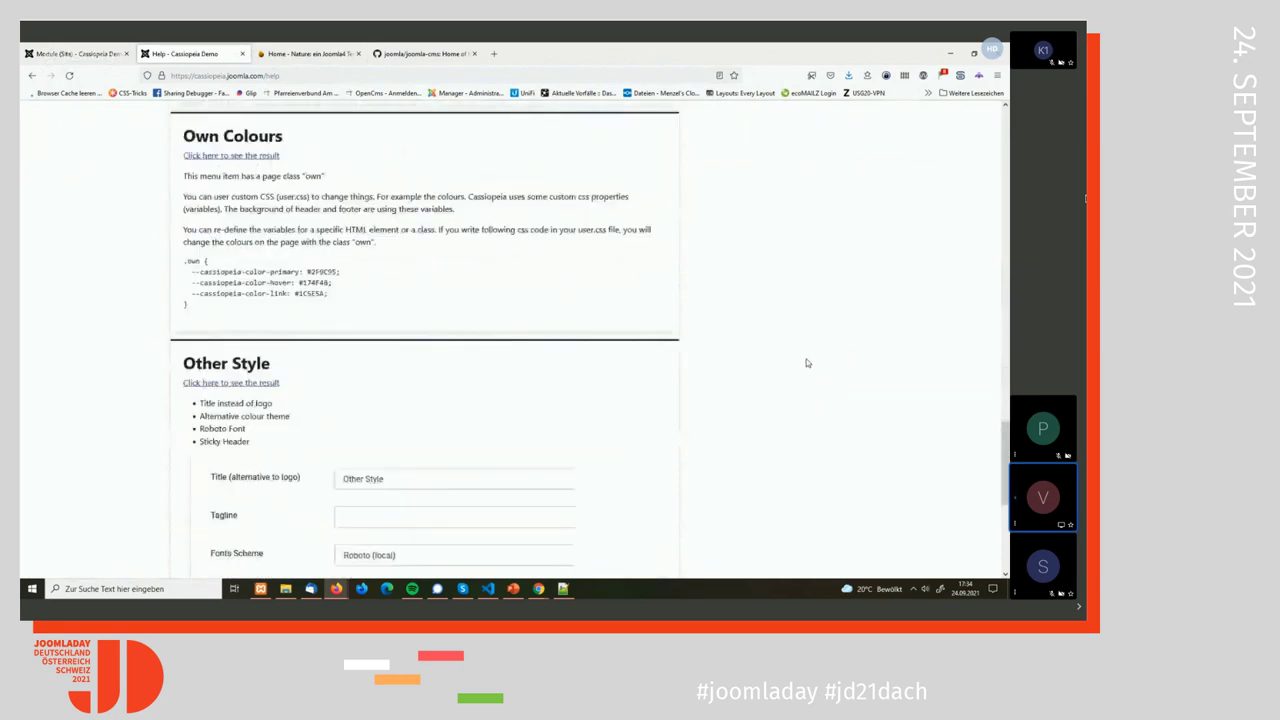
scroll(819, 361, "down", 3)
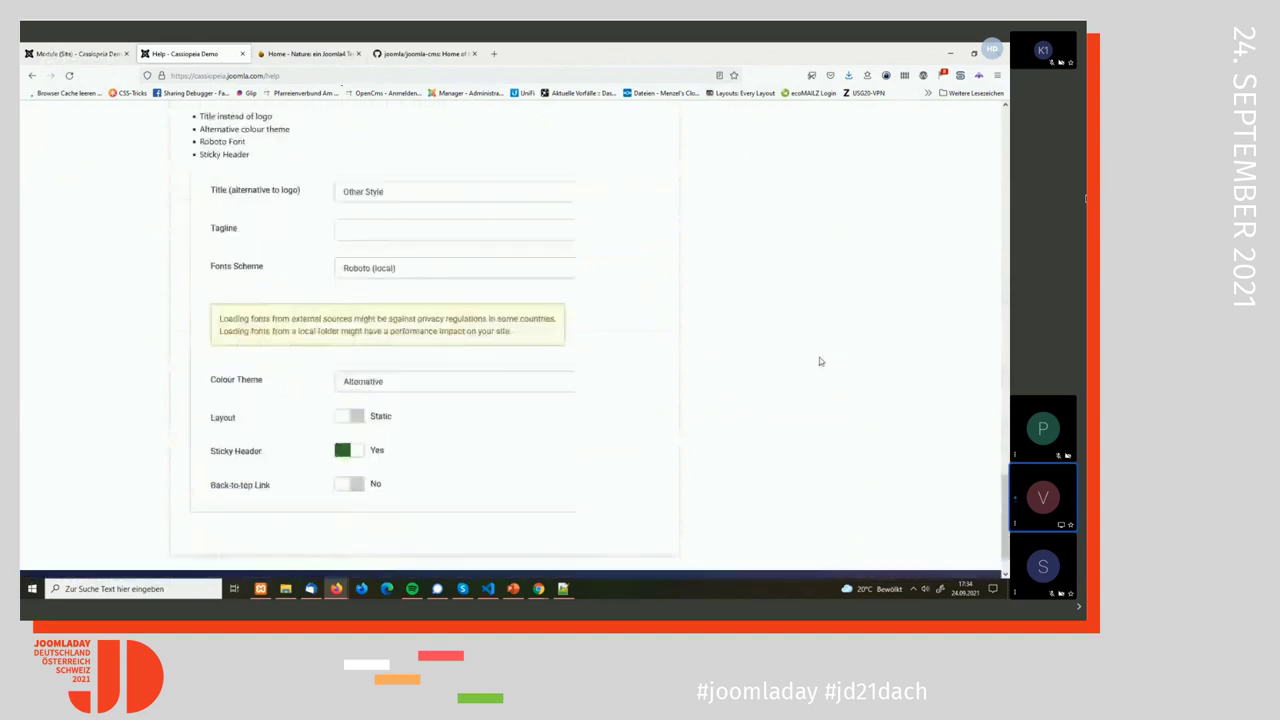
- Open the "Cassiopeia - Default" site template style and show its advanced settings from the Brand option down to the font scheme
left_click(68, 53)
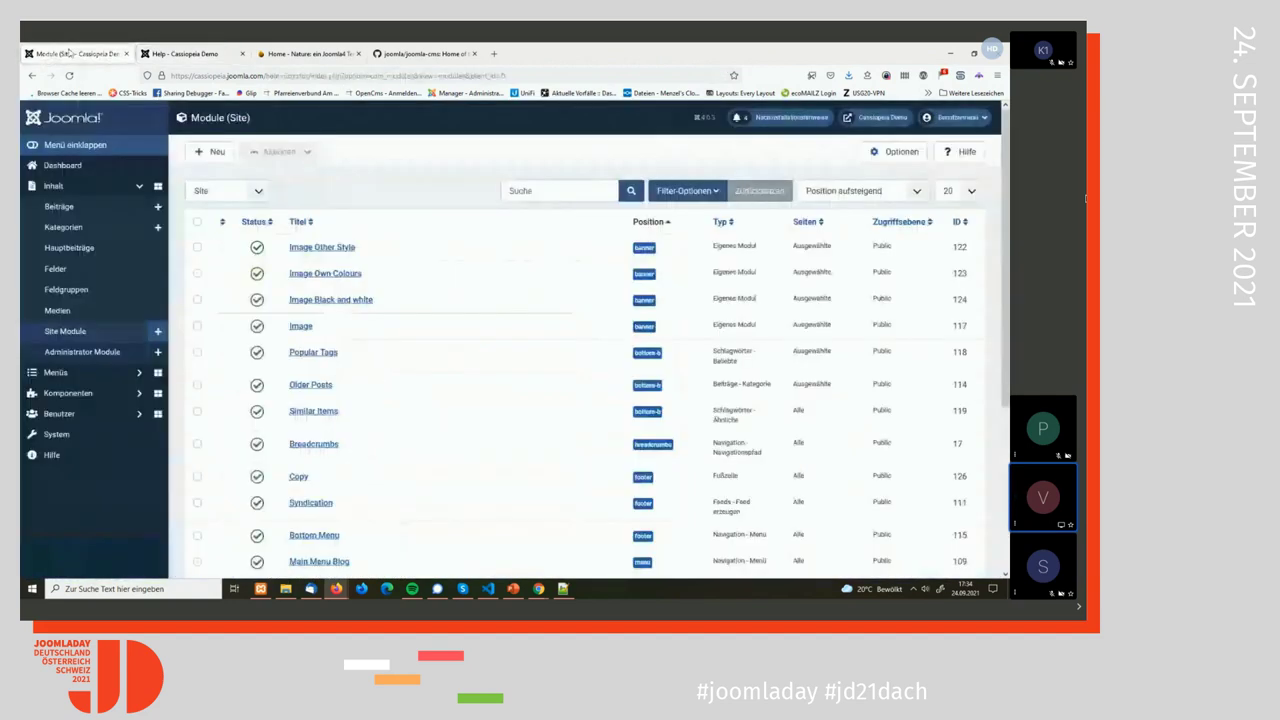
left_click(69, 75)
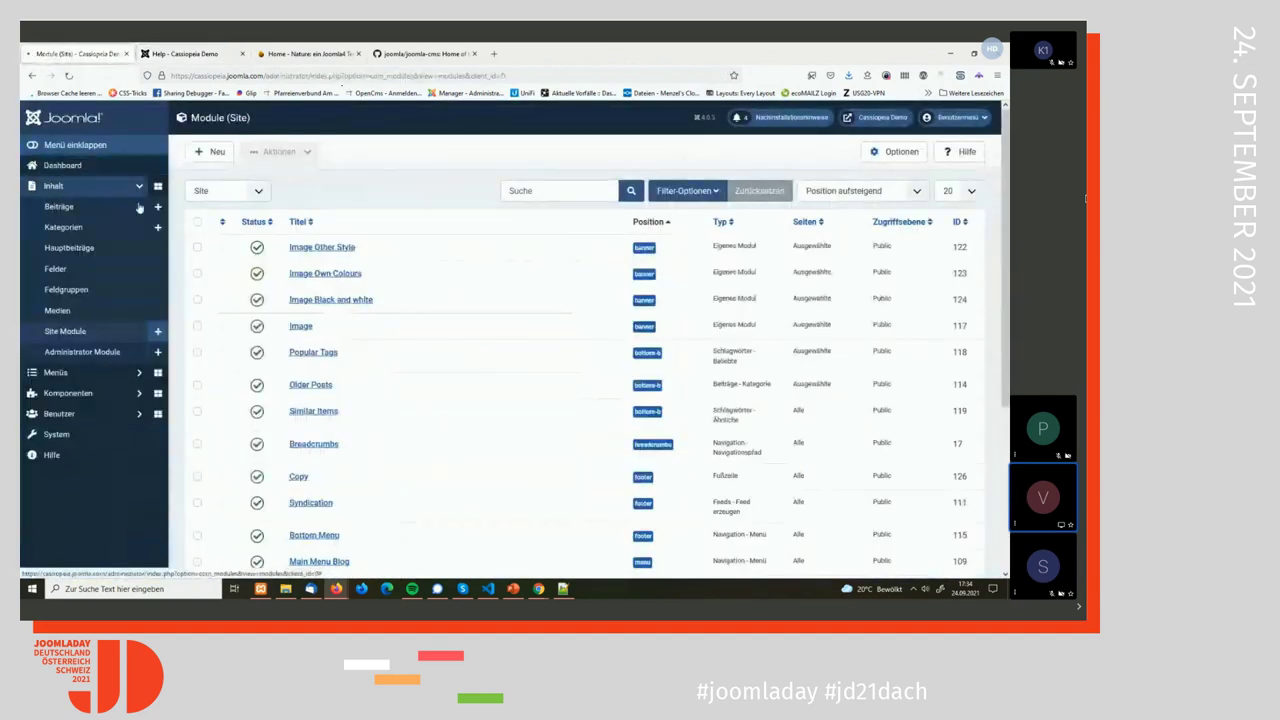
left_click(260, 338)
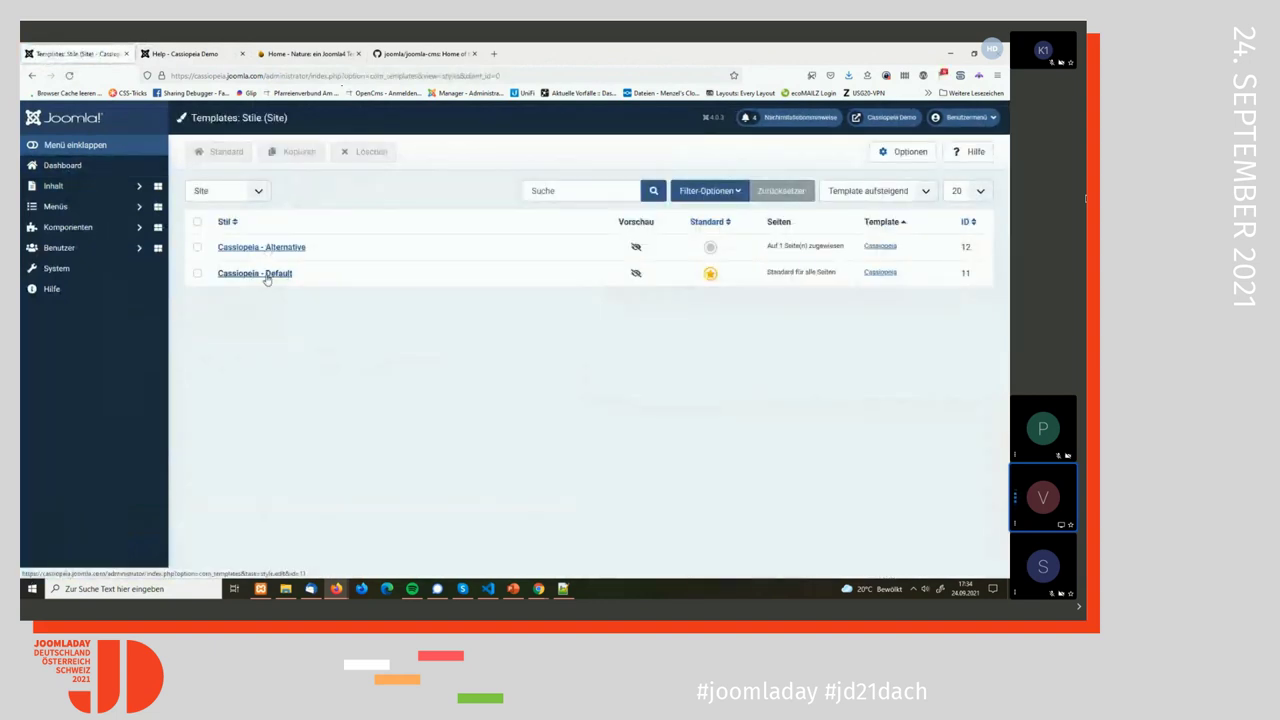
left_click(262, 275)
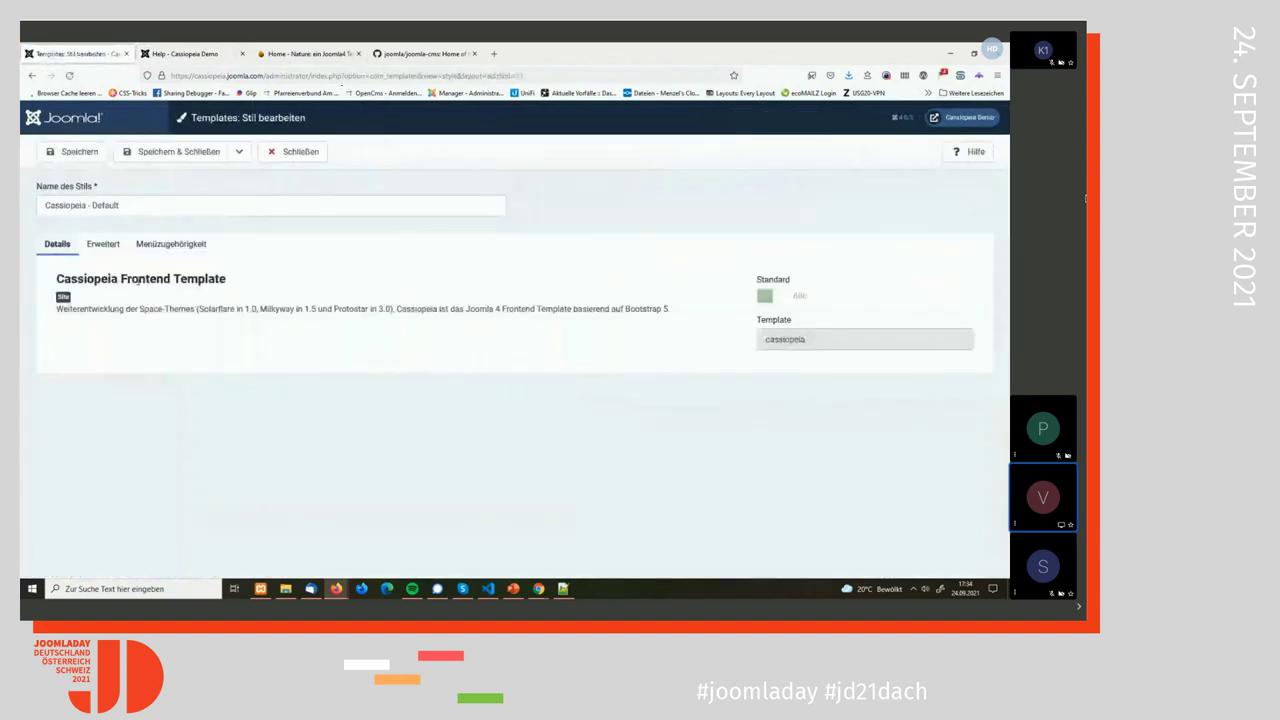
left_click(103, 244)
scroll(717, 384, "down", 1)
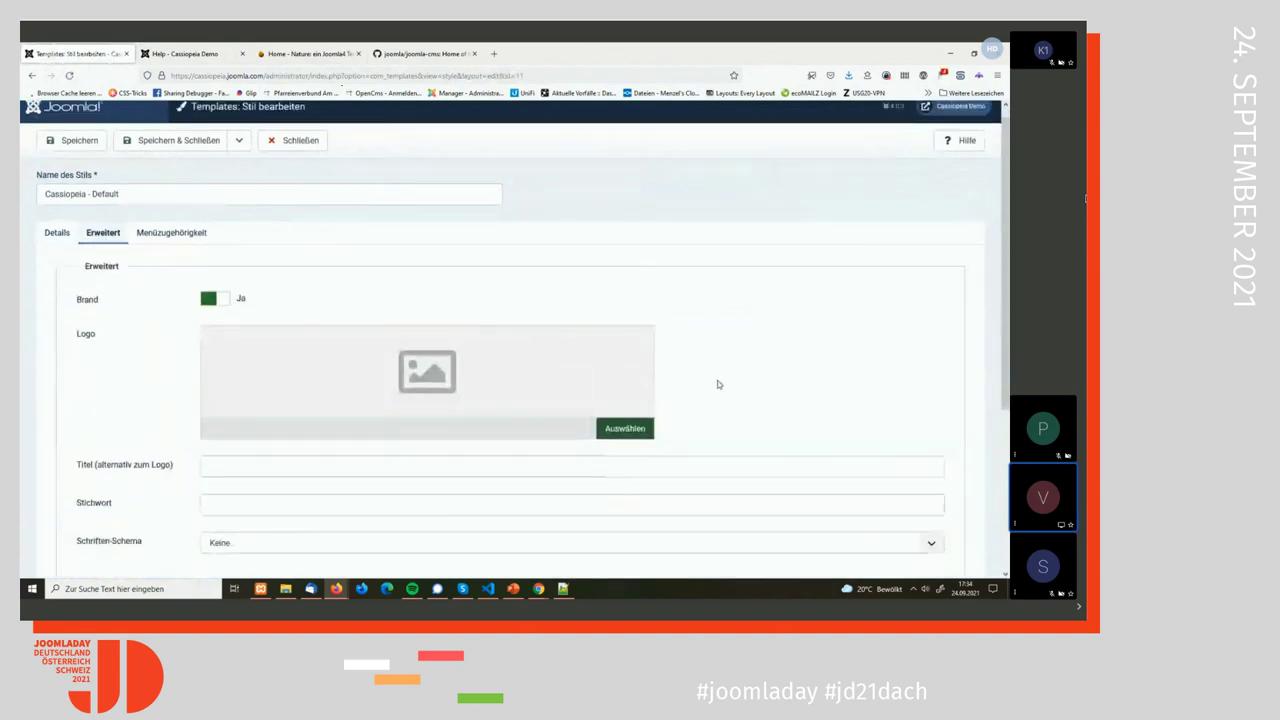
scroll(677, 357, "down", 2)
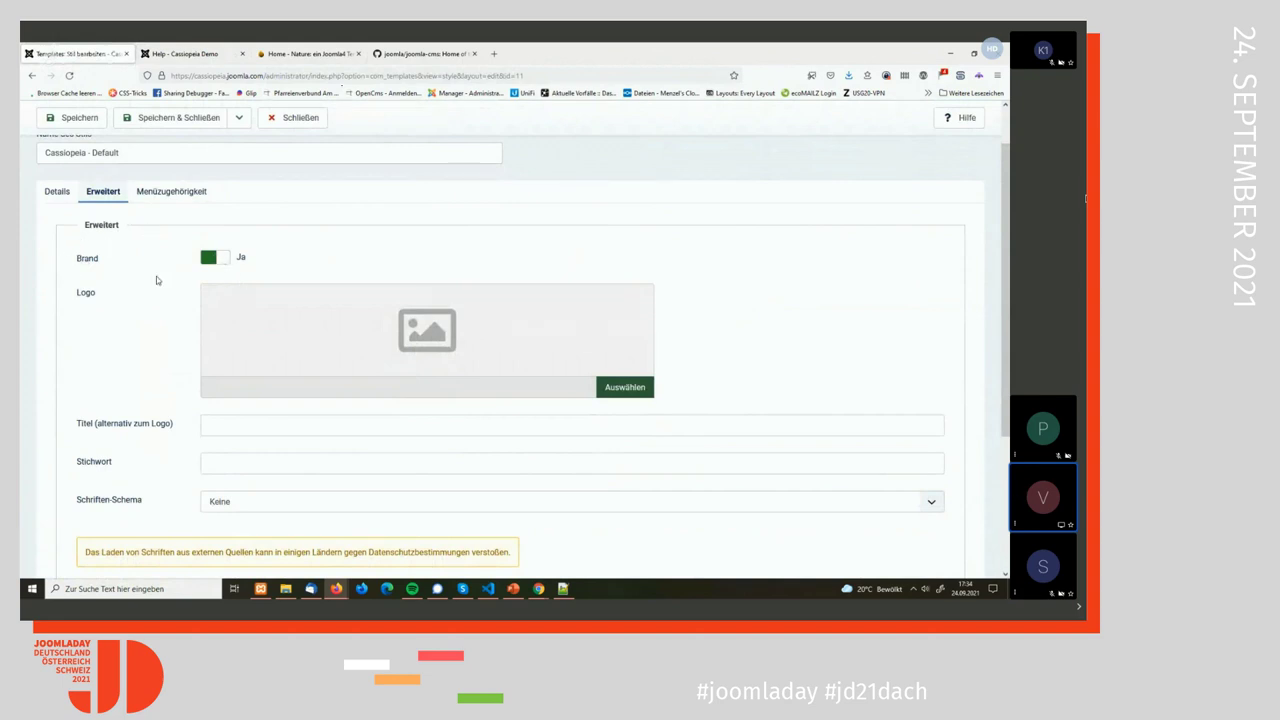
- Try the style with Brand set to Nein, look at the header of the demo site's Help page, and set Brand back to Ja
left_click(224, 260)
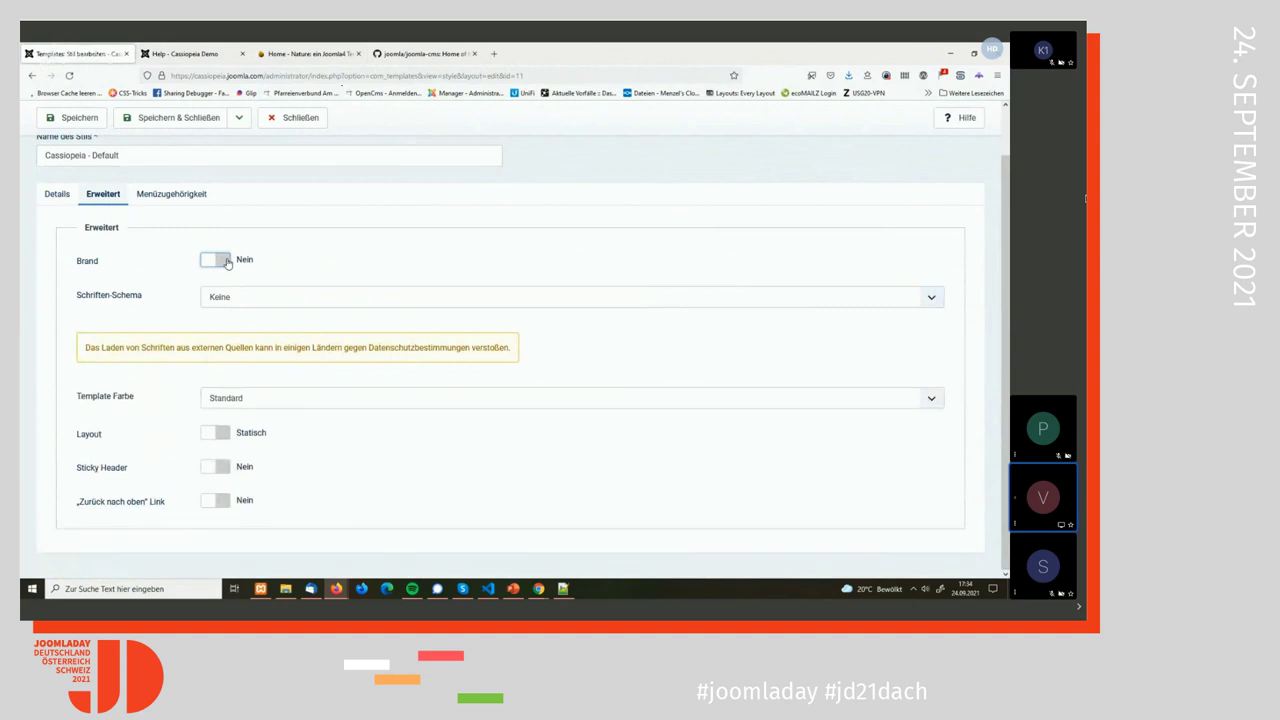
left_click(180, 54)
scroll(193, 151, "up", 4)
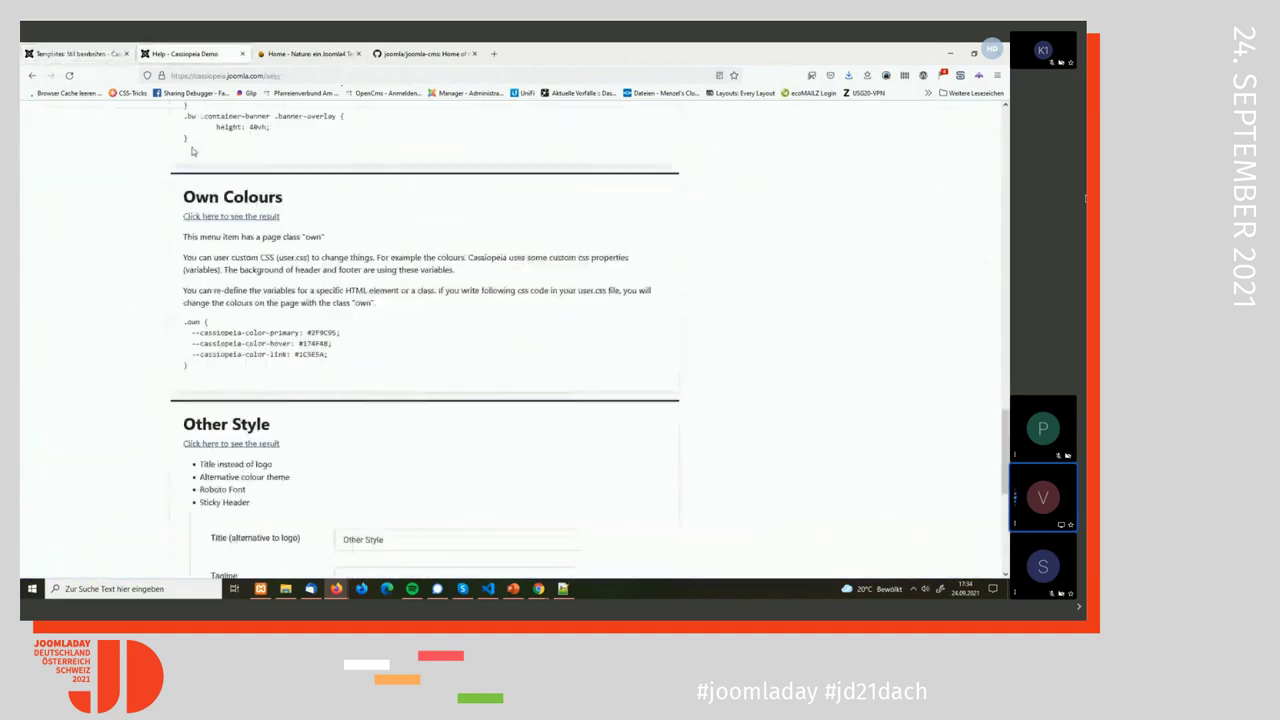
scroll(193, 151, "up", 10)
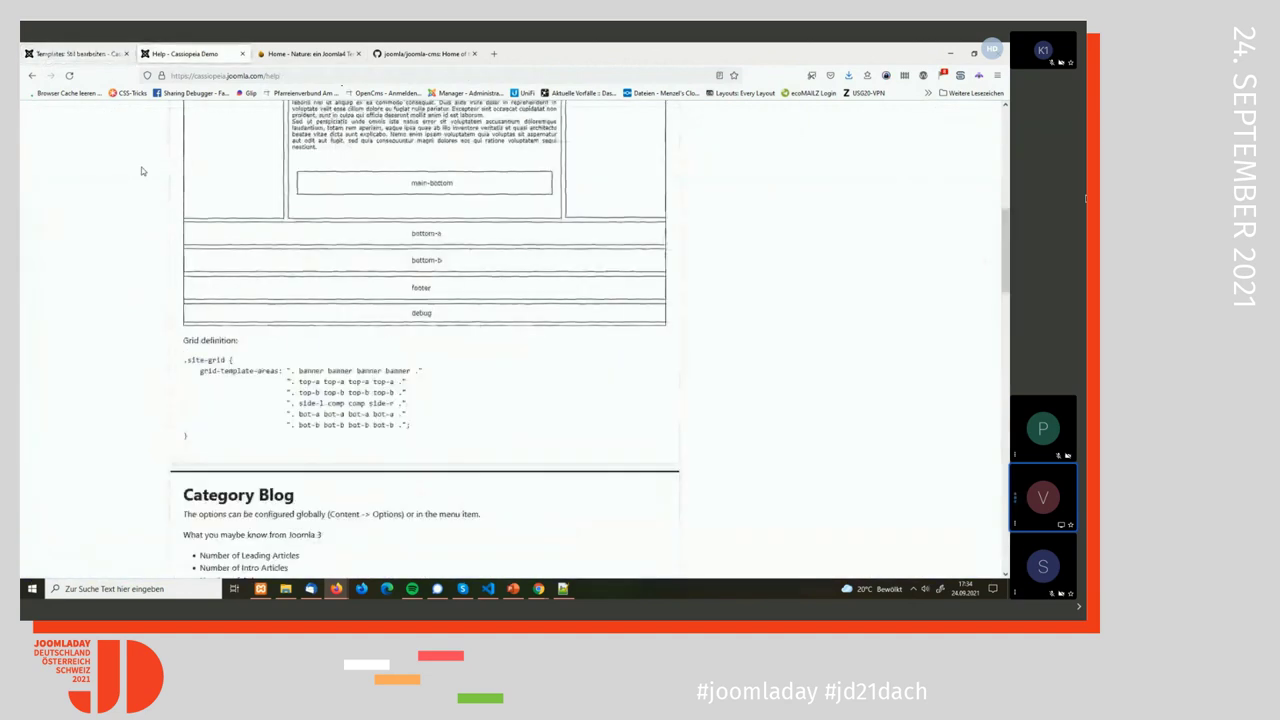
scroll(141, 171, "up", 6)
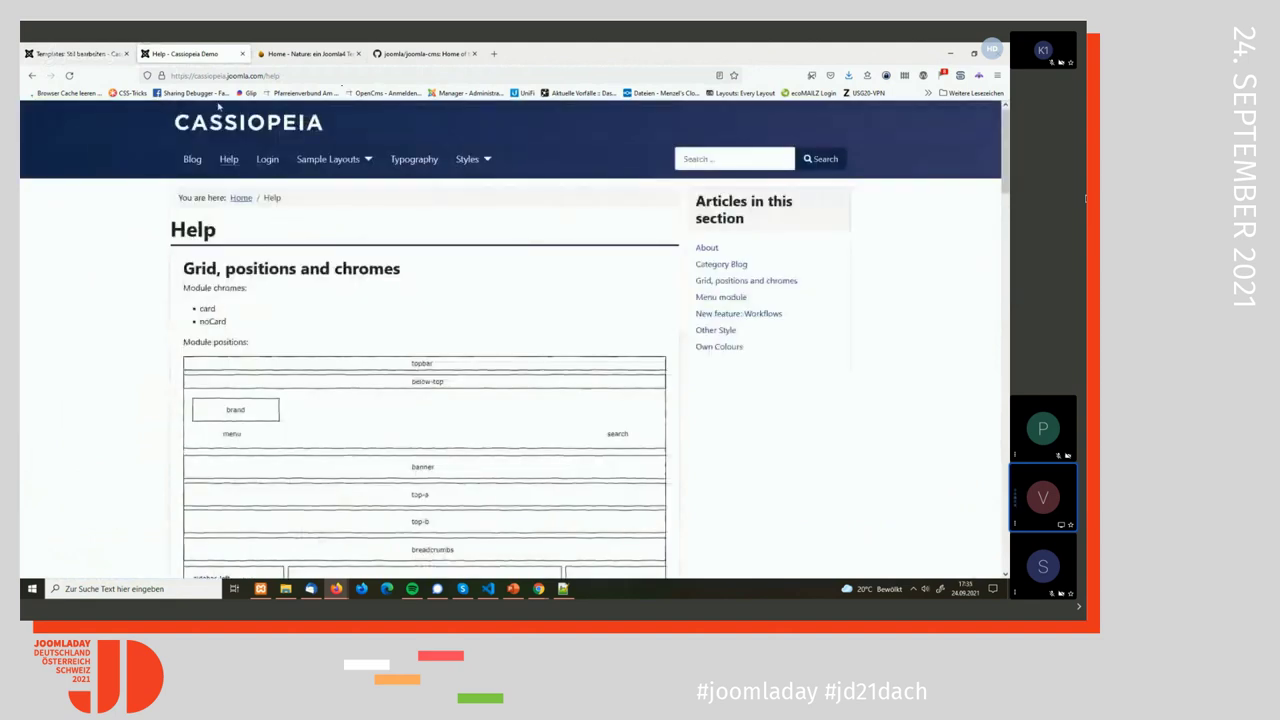
left_click(75, 54)
left_click(214, 260)
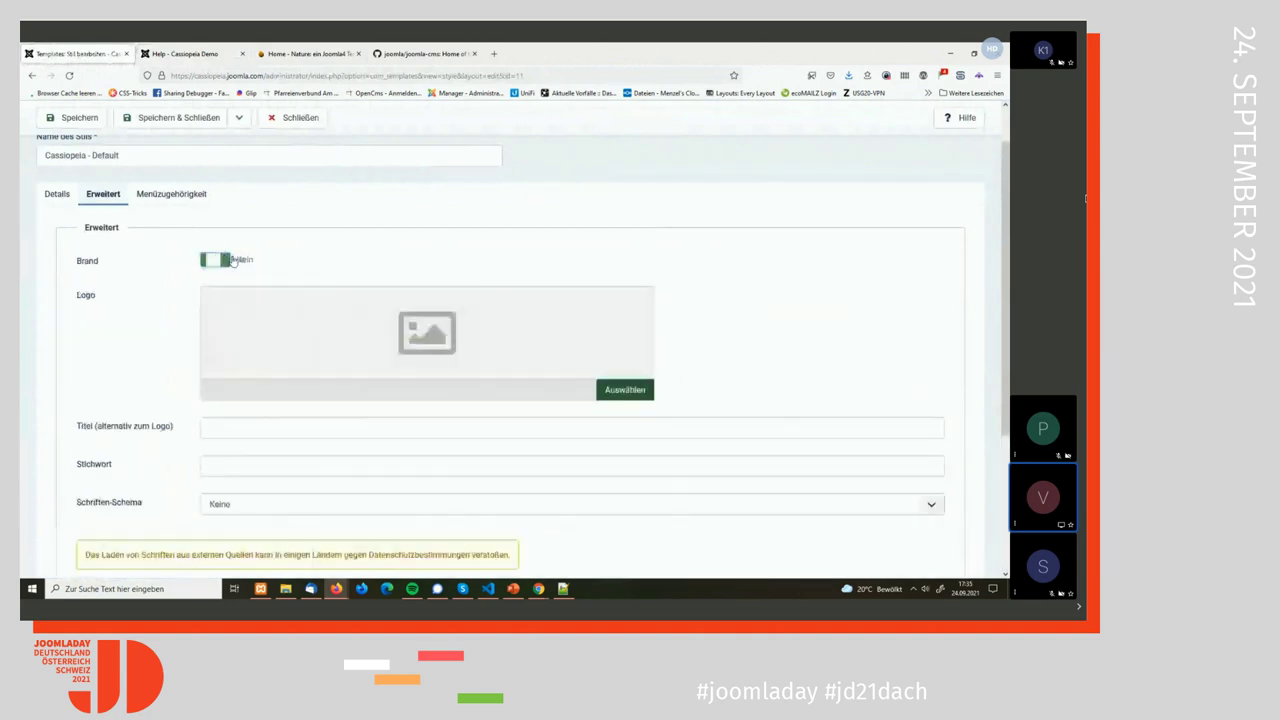
- Open the image selection for the style's logo, look over the files in the images folder, and cancel without choosing one
scroll(300, 292, "down", 2)
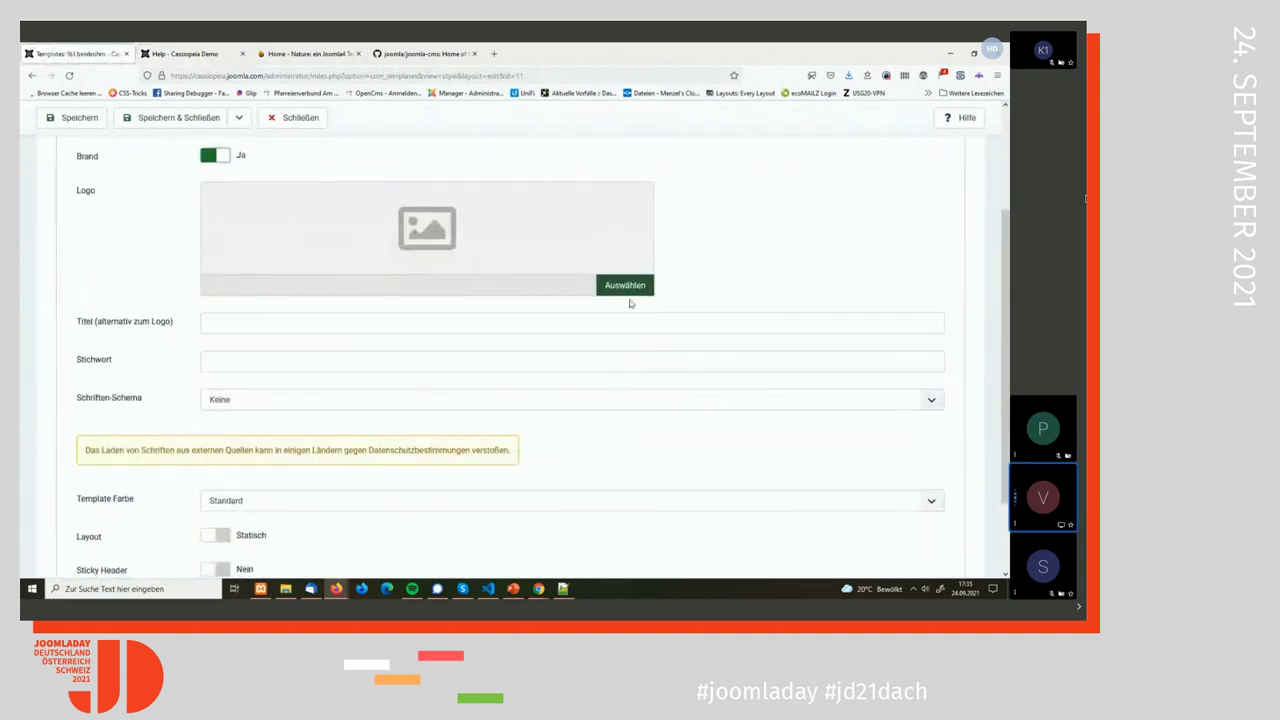
left_click(208, 54)
left_click(88, 54)
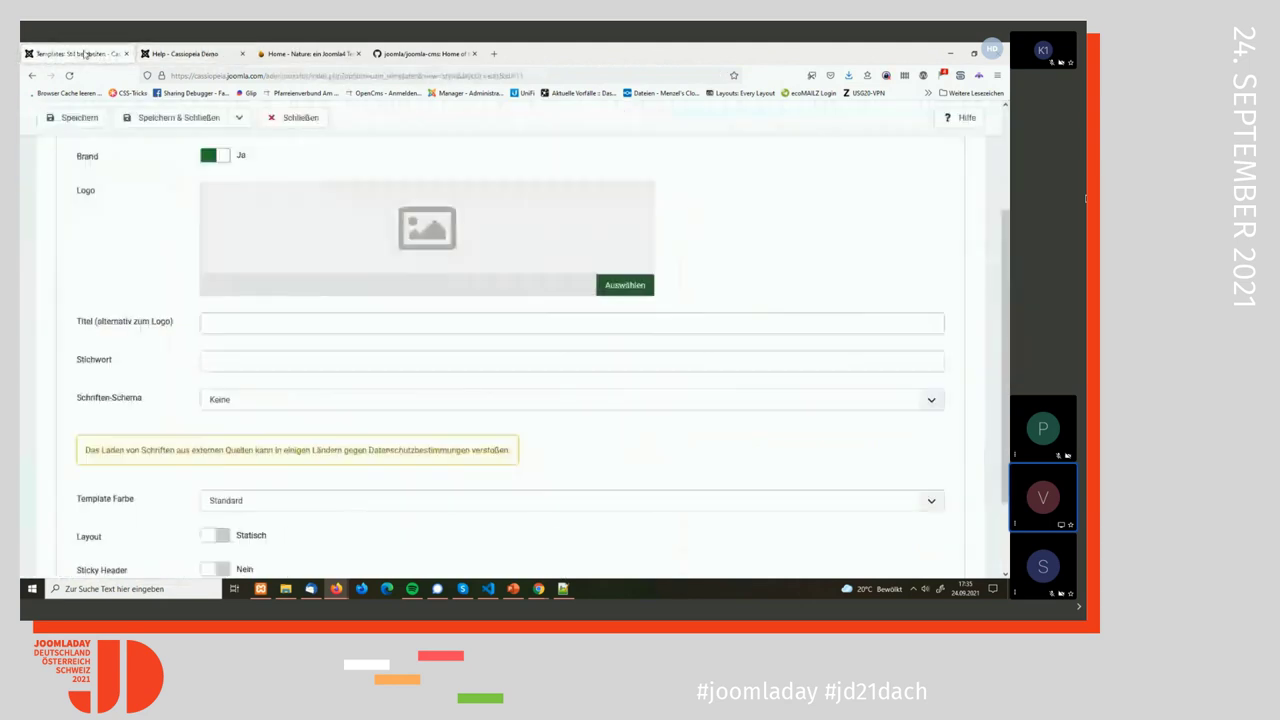
left_click(622, 284)
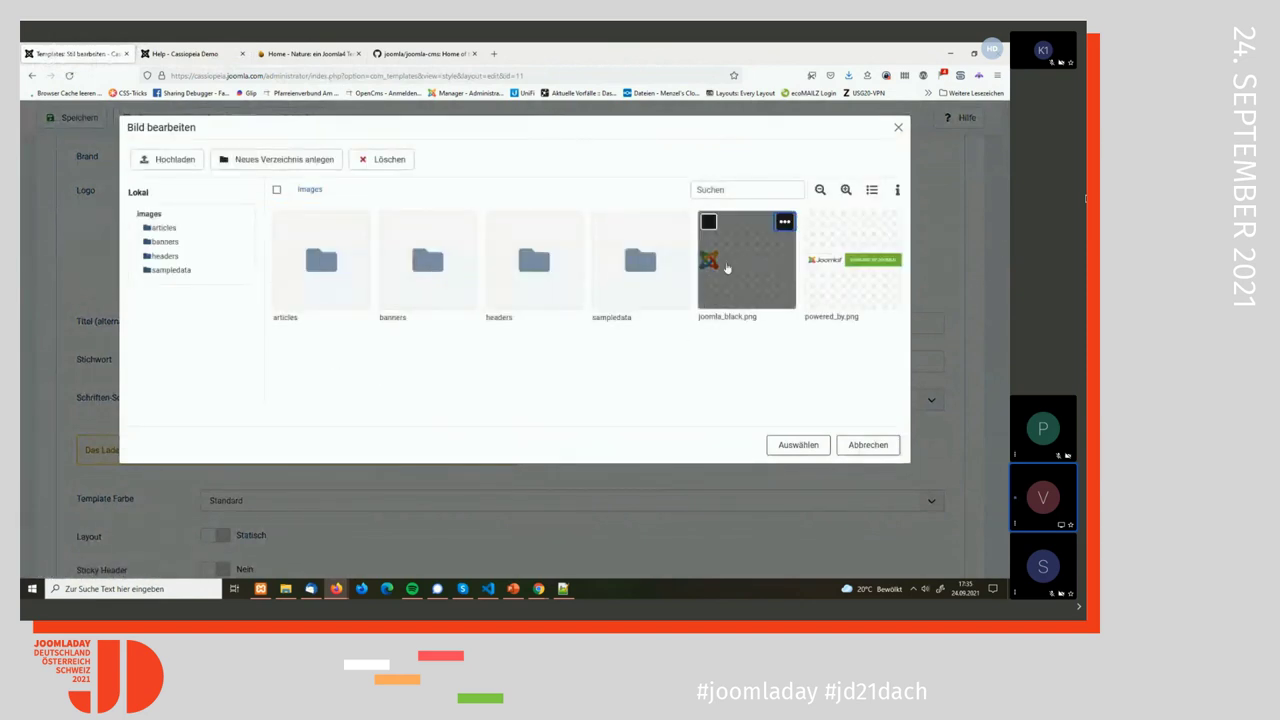
left_click(889, 451)
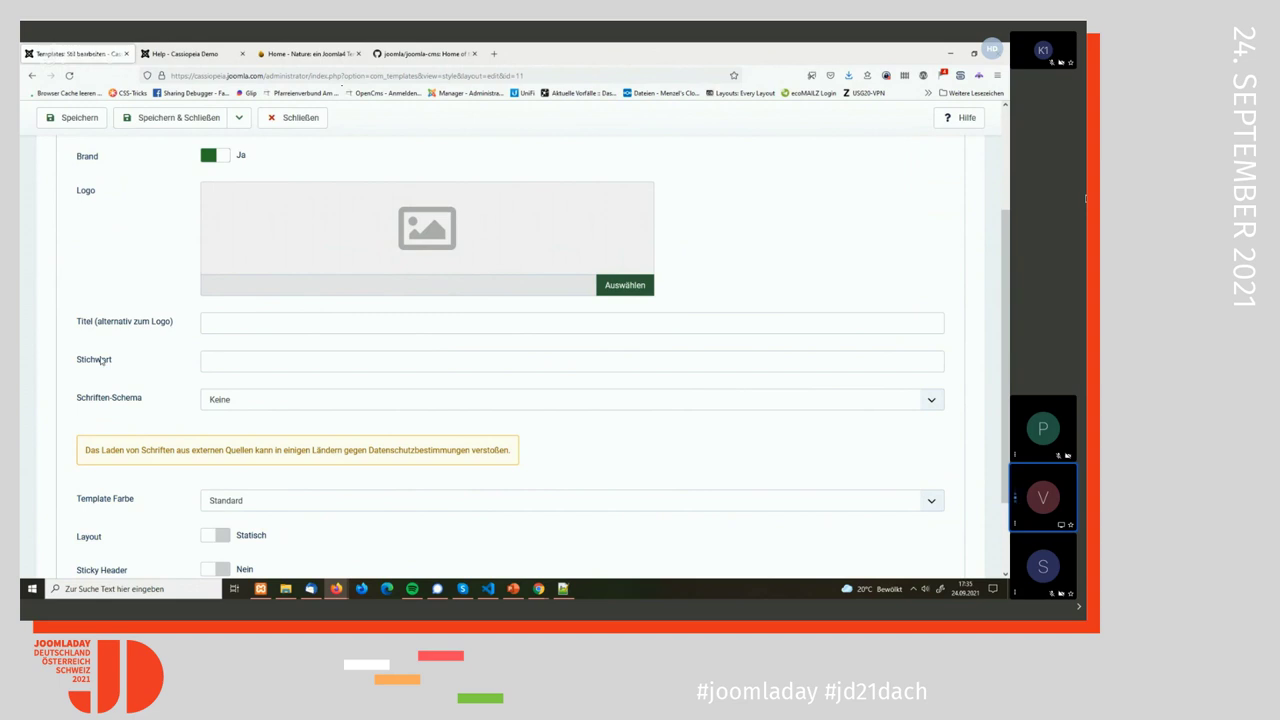
- Open the demo site's Other Style page and look at its text title used instead of a logo
key("ctrl+Tab")
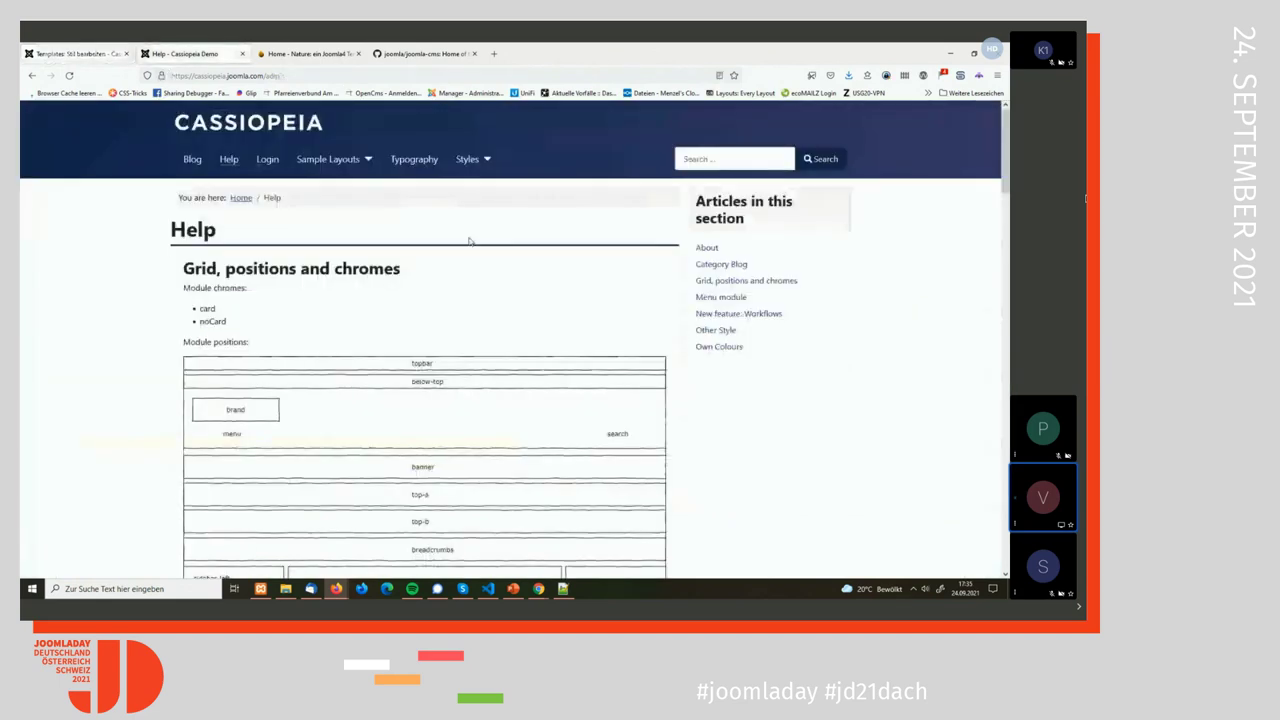
left_click(472, 160)
left_click(486, 184)
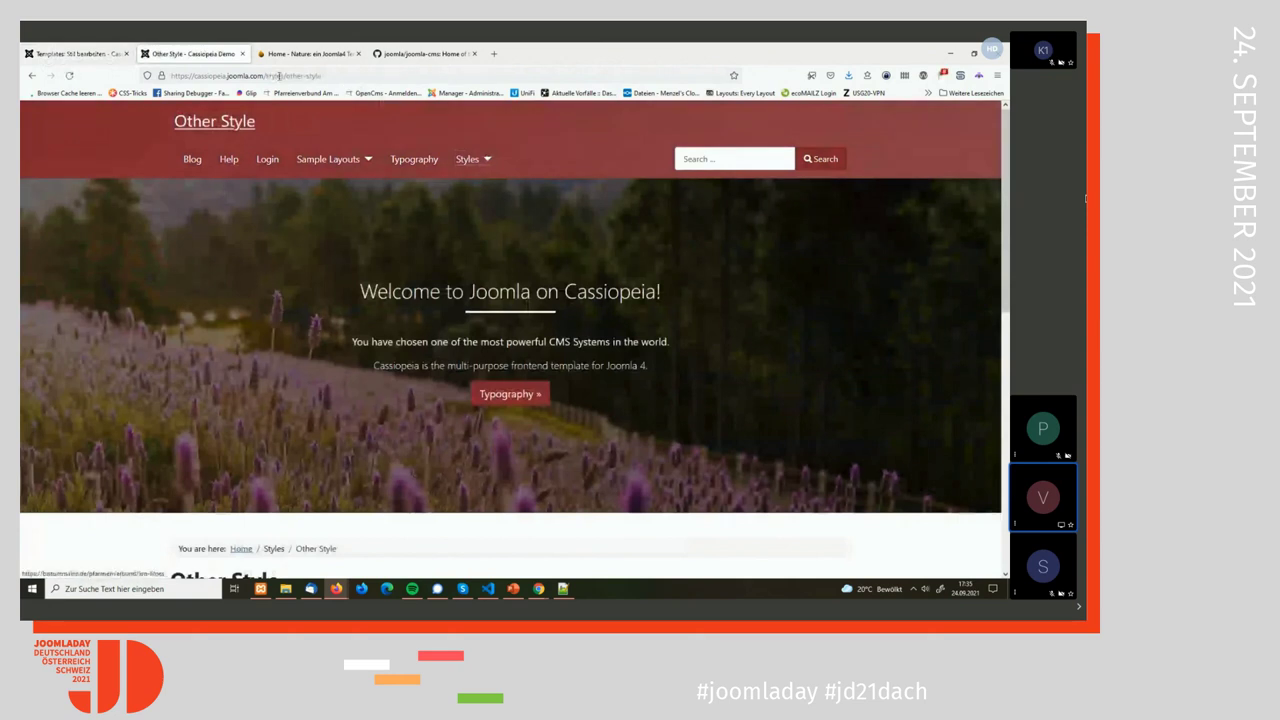
- Set the Stichwort (tagline) of the Cassiopeia - Default style to "Beispiel" and save the style
left_click(72, 53)
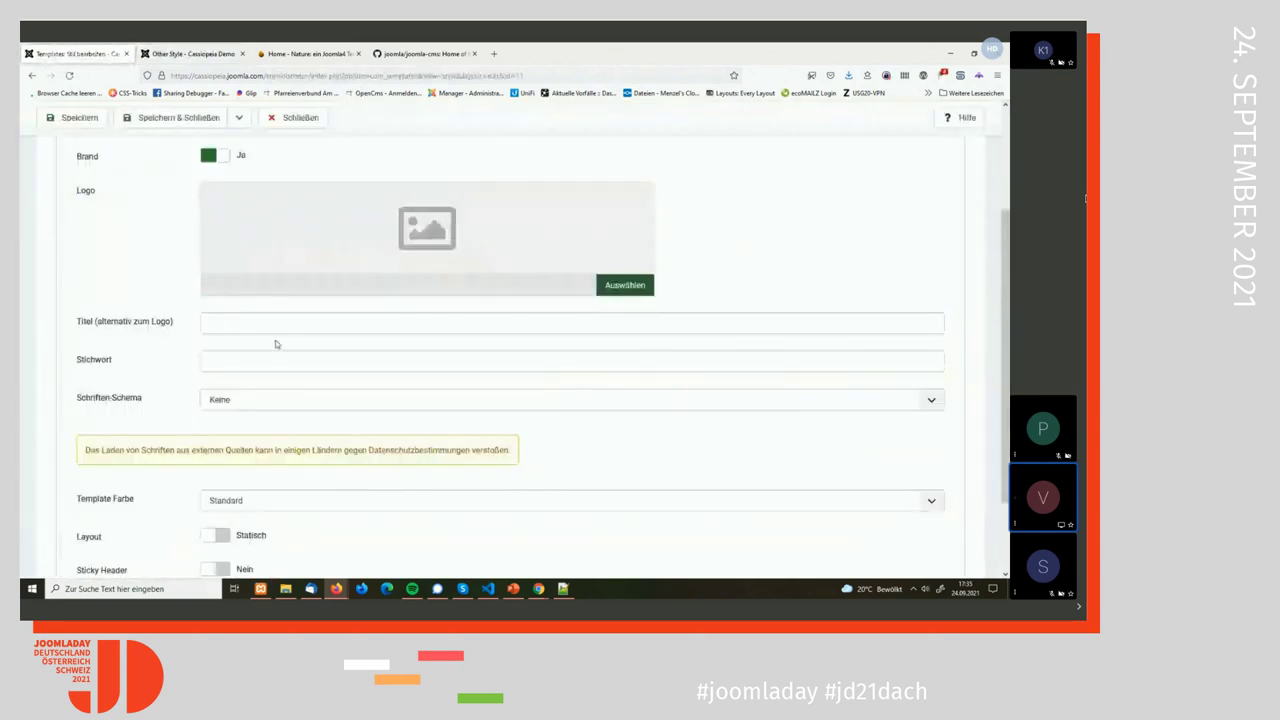
left_click(249, 358)
type("Be")
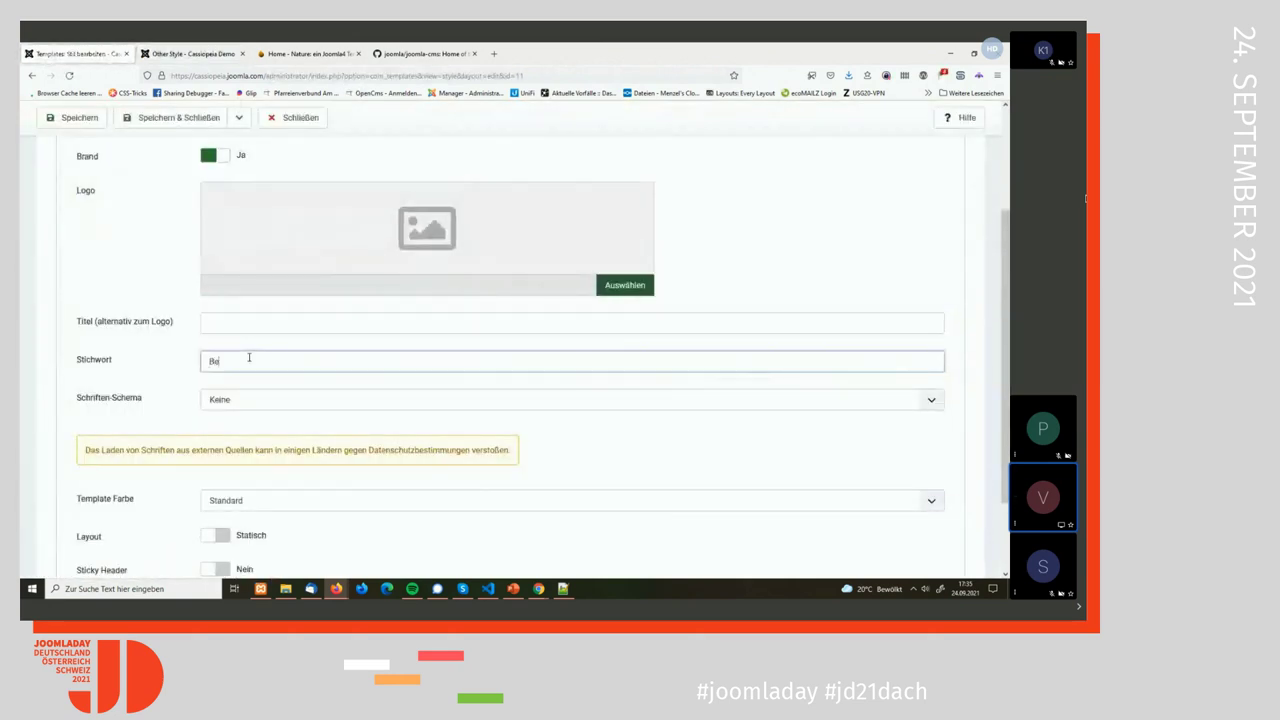
type("ispiel")
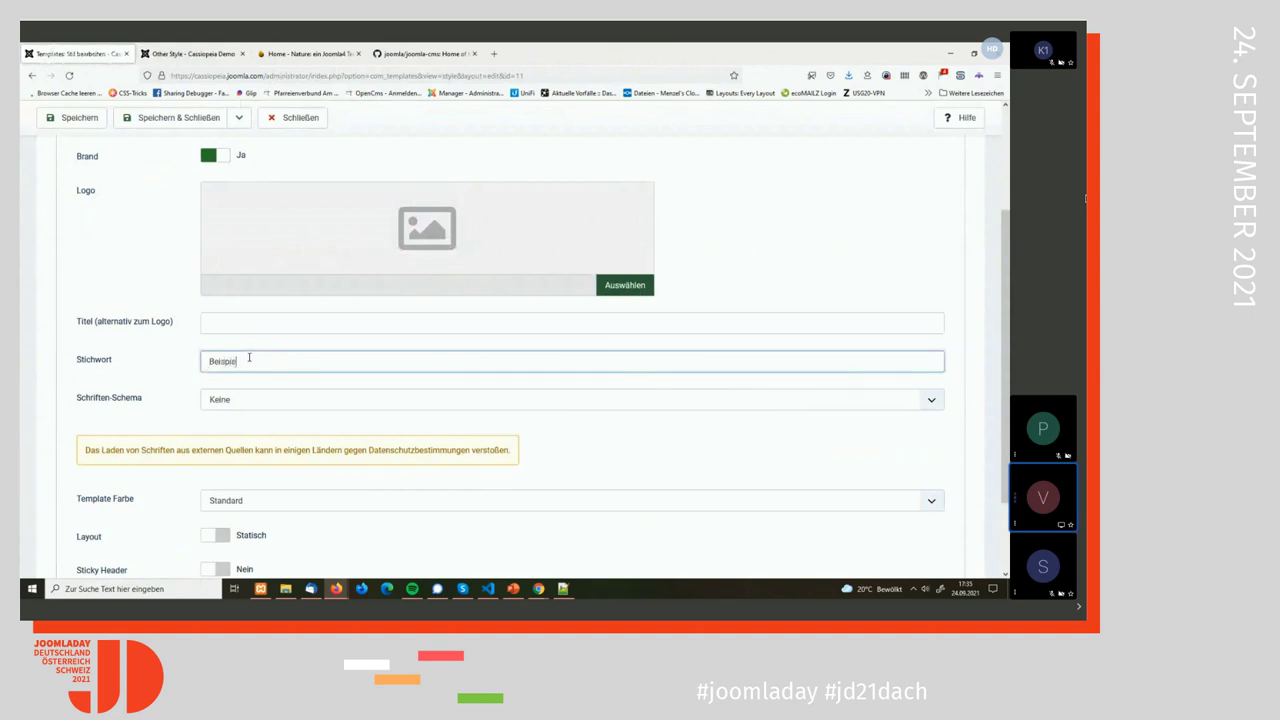
left_click(72, 117)
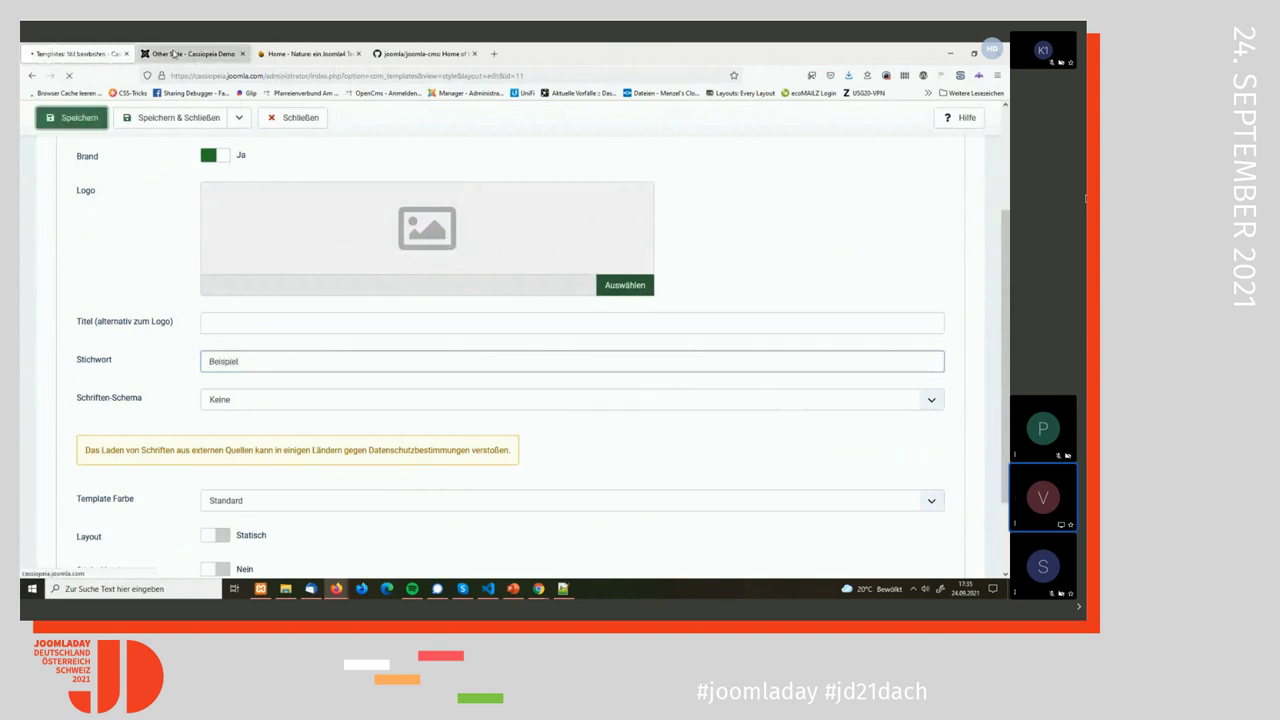
- Open the demo site's home page and highlight the tagline text beneath the Cassiopeia logo
left_click(173, 54)
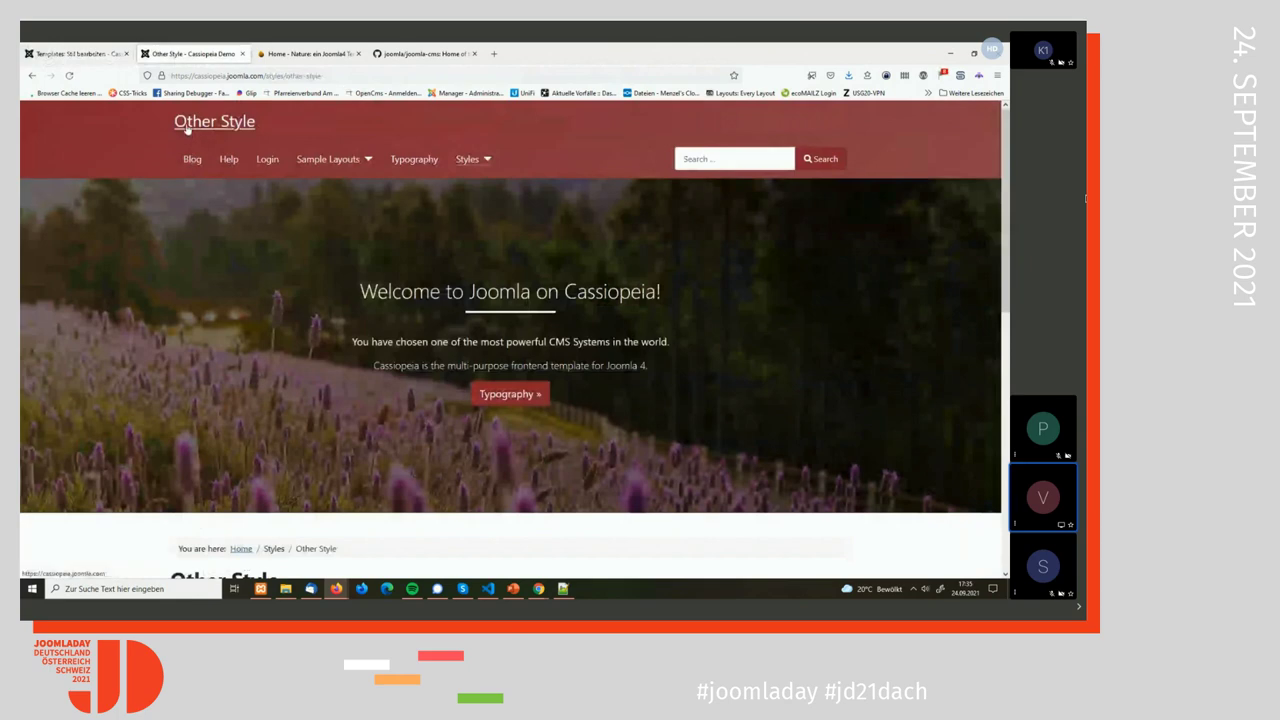
left_click(188, 130)
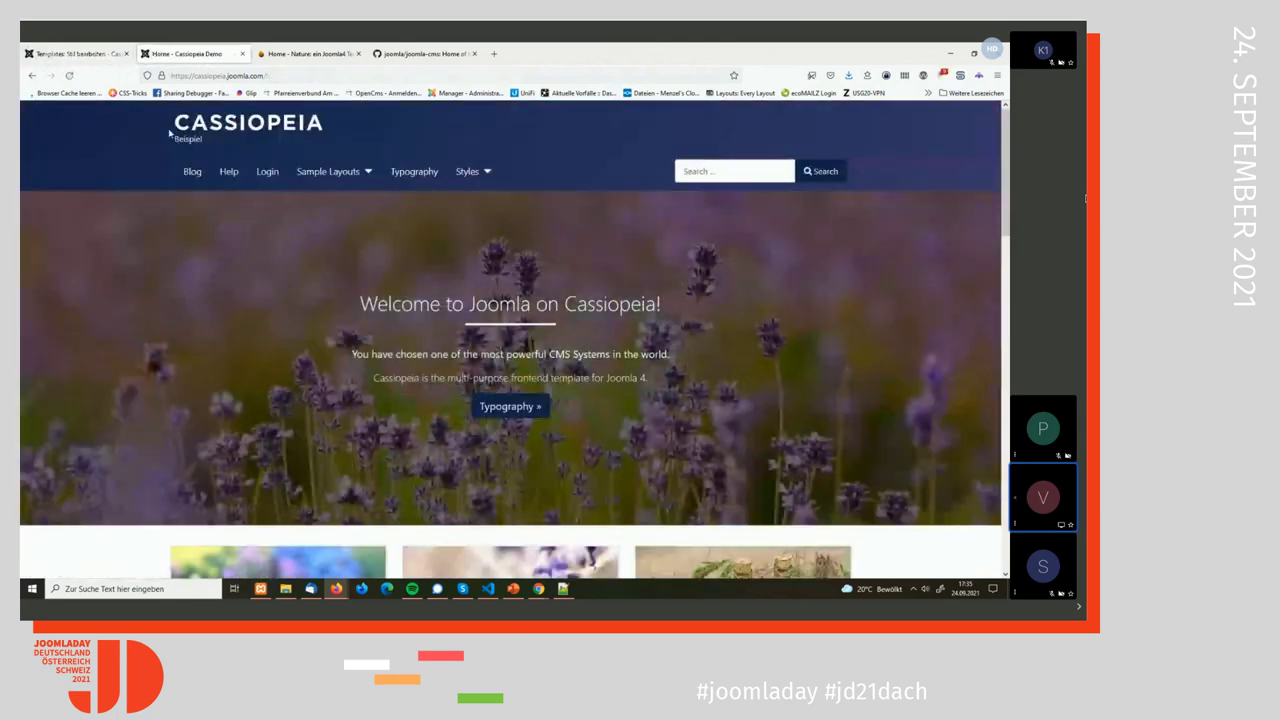
left_click_drag(174, 138, 213, 147)
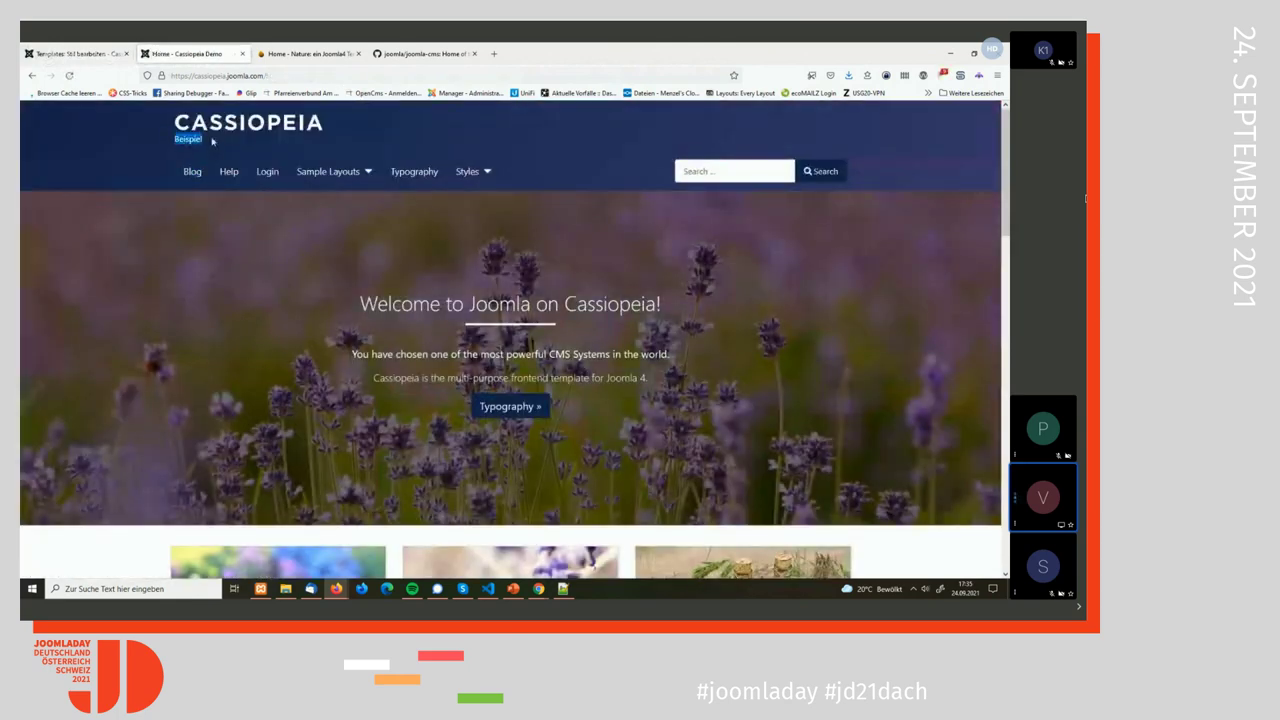
- Review the available font schemes and template colours in the Cassiopeia - Default style without choosing a different one
left_click(60, 55)
scroll(449, 449, "down", 5)
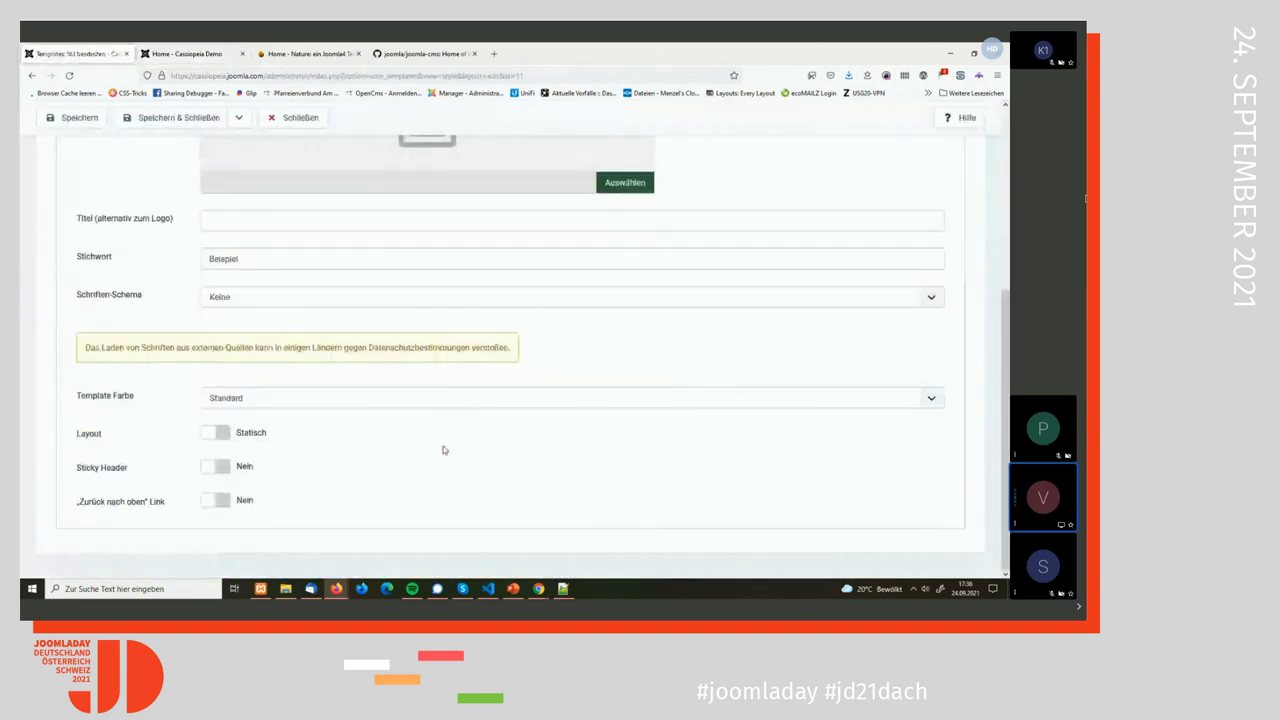
left_click(227, 302)
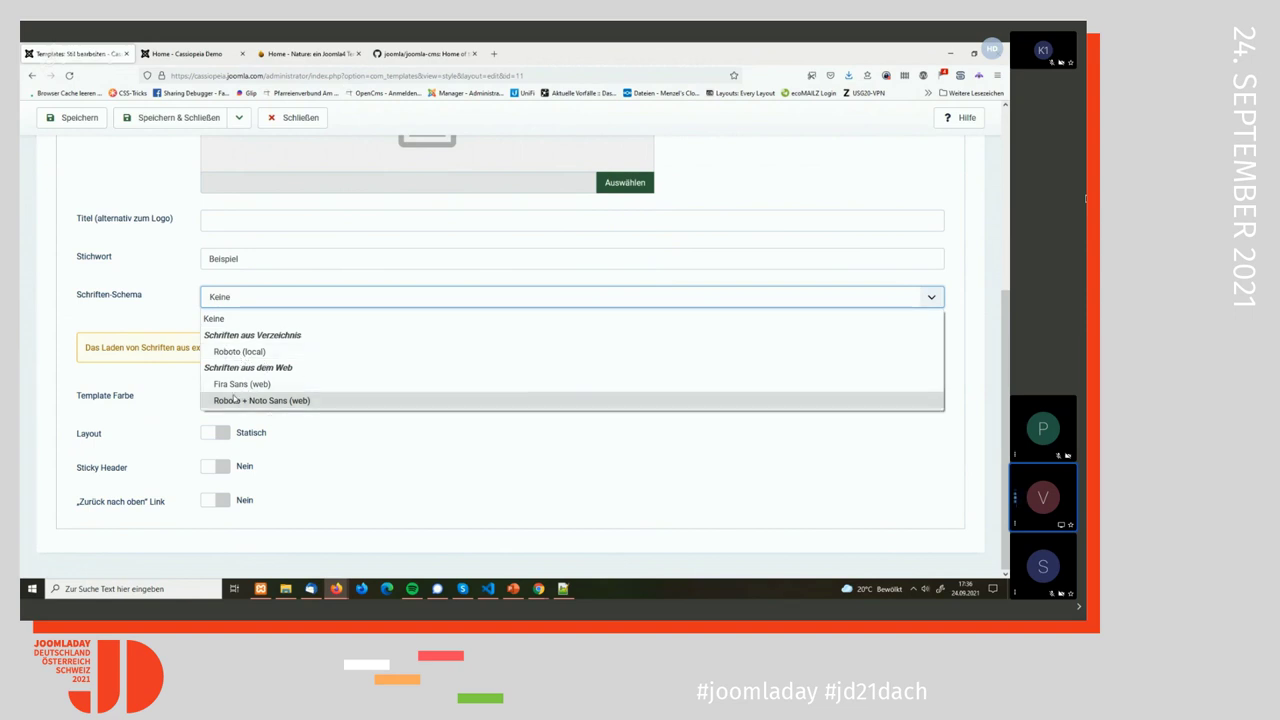
left_click(150, 308)
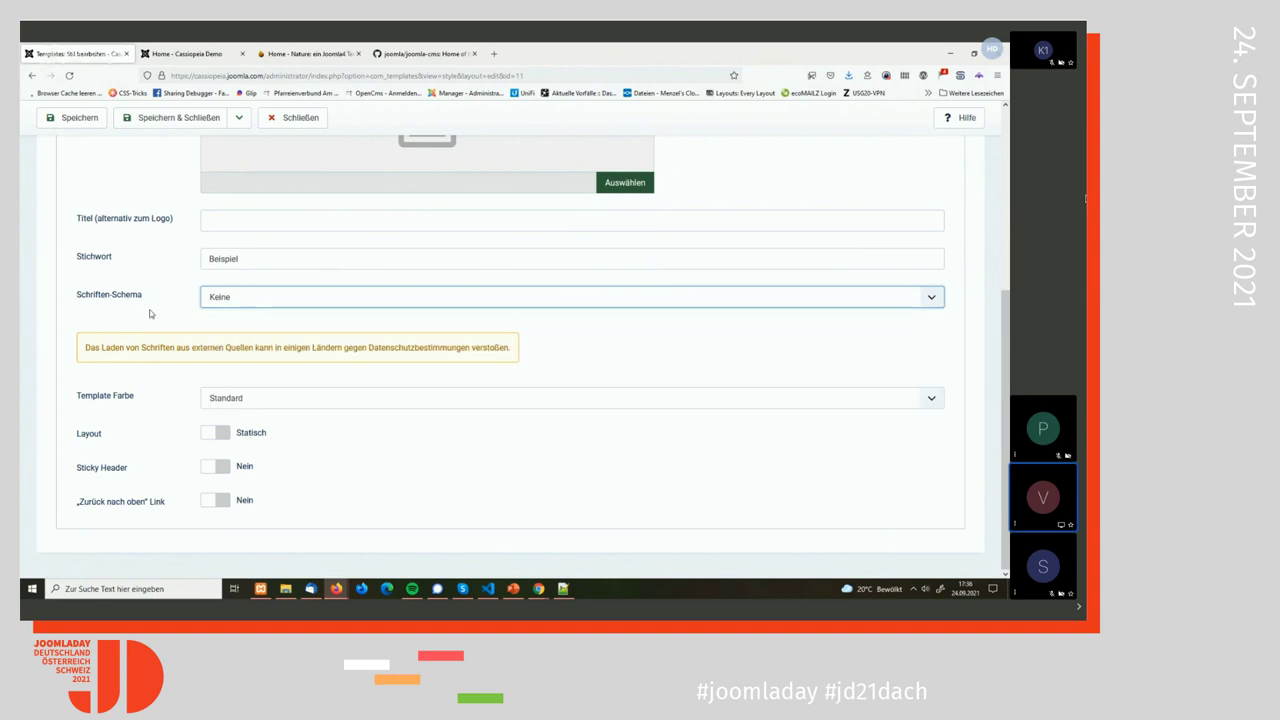
left_click(224, 400)
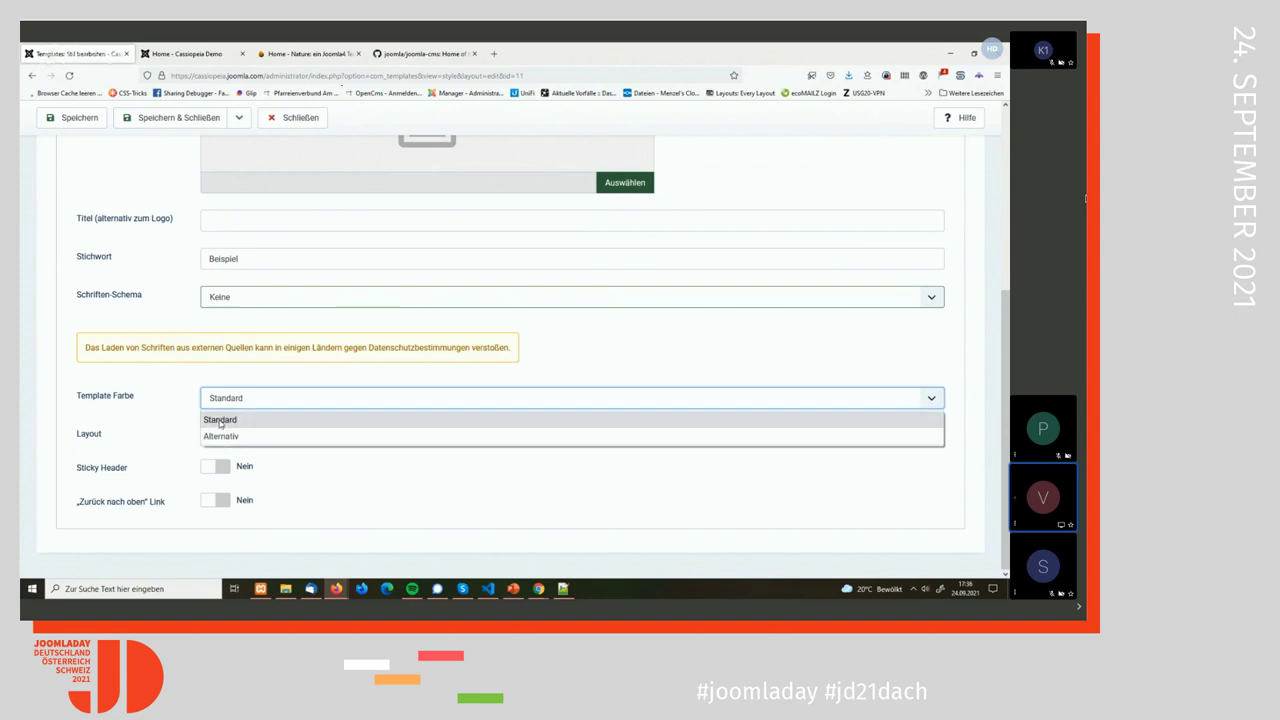
left_click(164, 377)
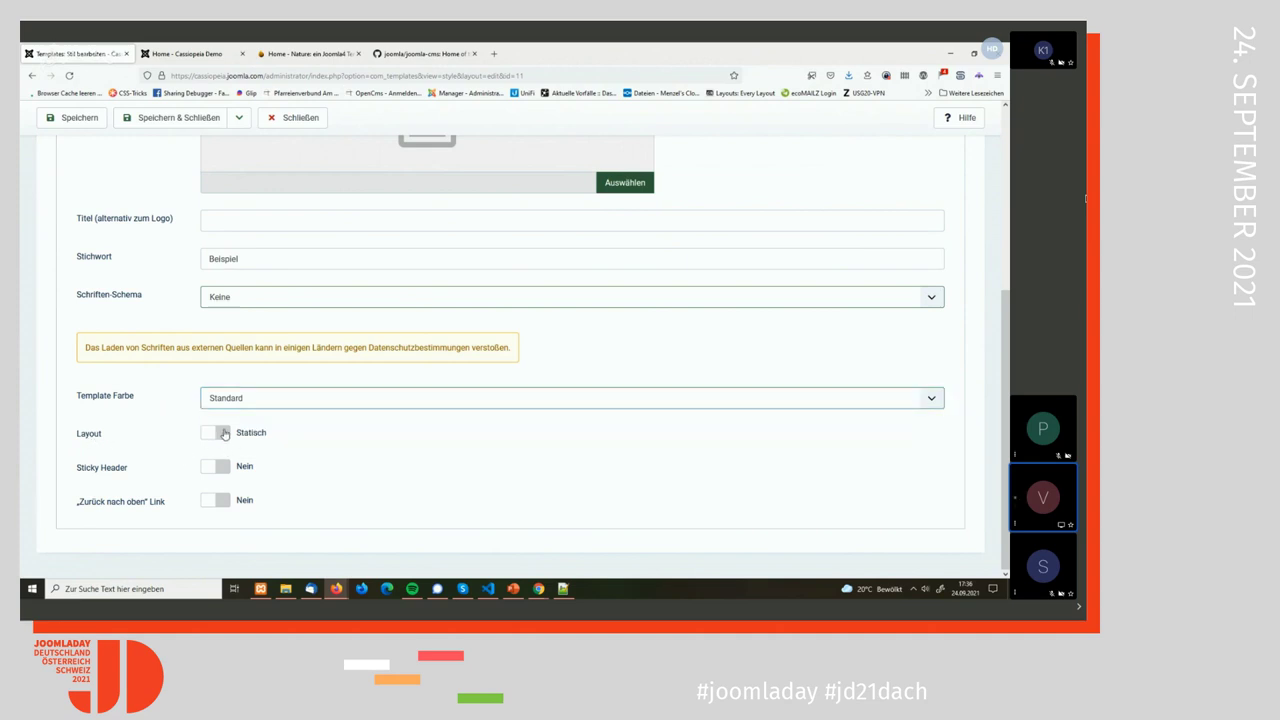
- Try toggling the style's Layout option away from Statisch and return it to Statisch
left_click(222, 433)
left_click(208, 433)
key("ctrl+s")
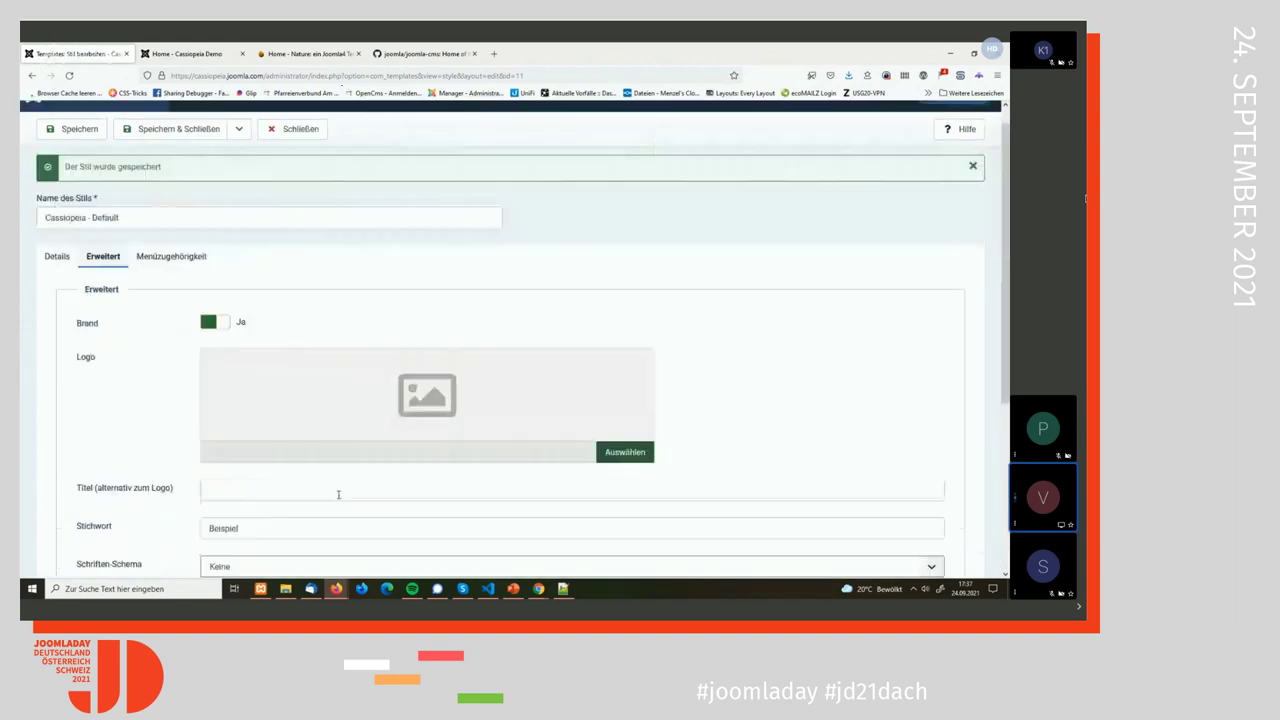
- Clear the Stichwort (tagline) of the Cassiopeia - Default style, then save and close the style
scroll(338, 498, "down", 2)
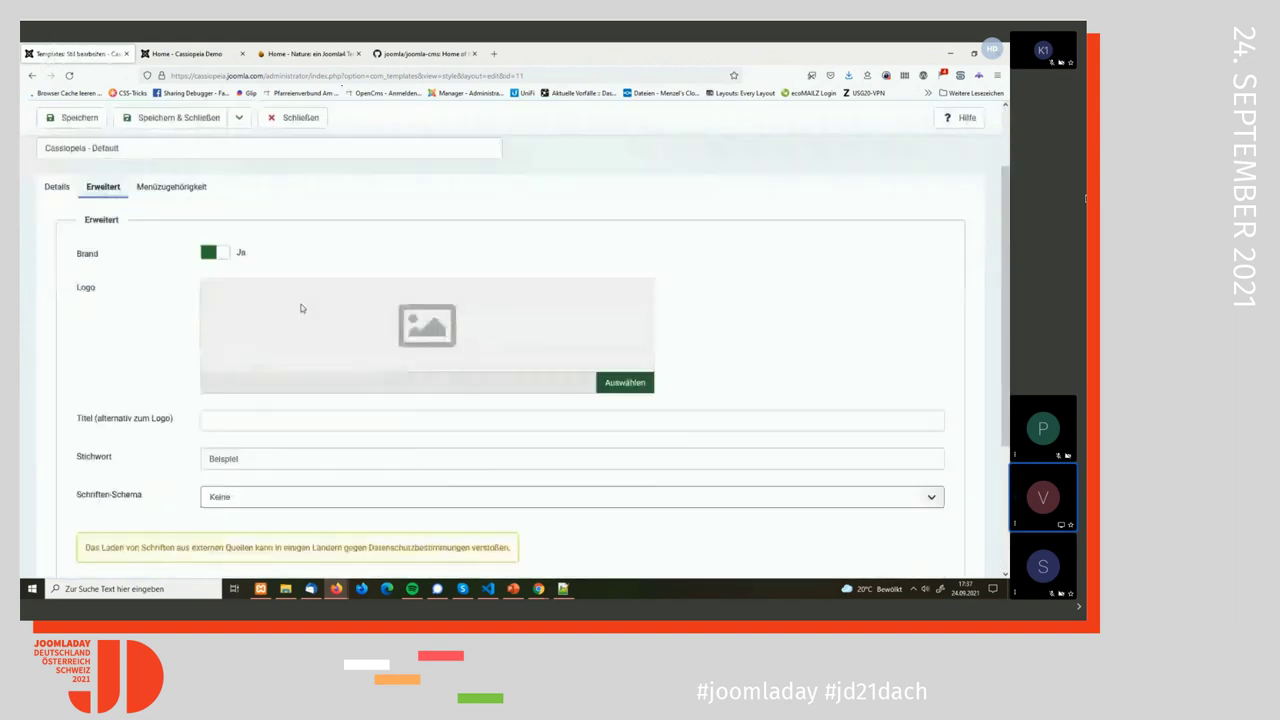
scroll(300, 334, "down", 5)
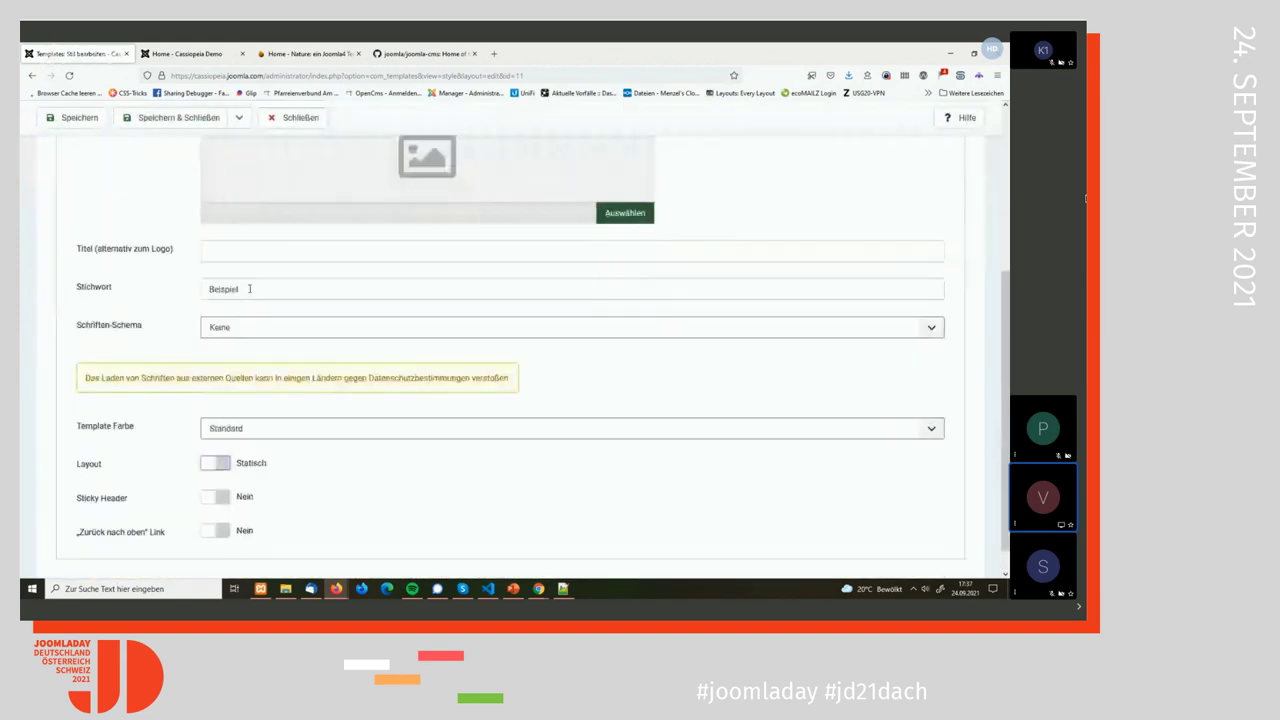
double_click(222, 289)
key("BackSpace")
scroll(180, 274, "up", 5)
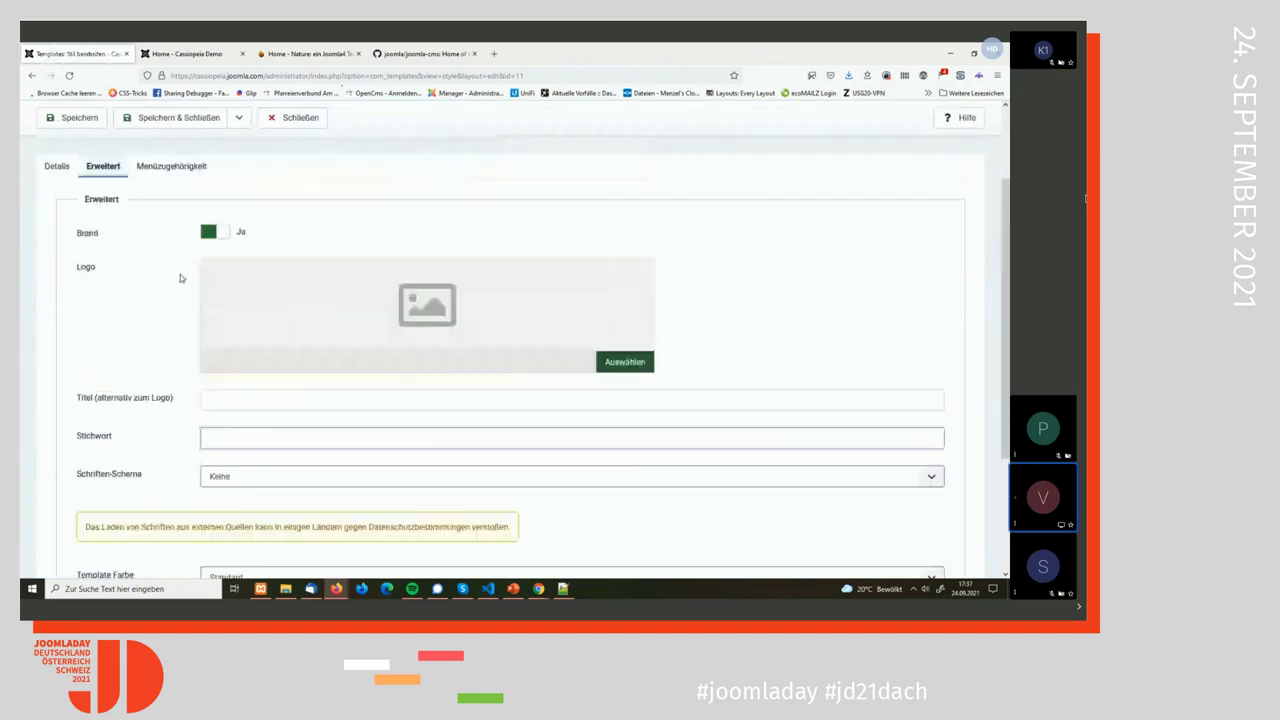
left_click(160, 152)
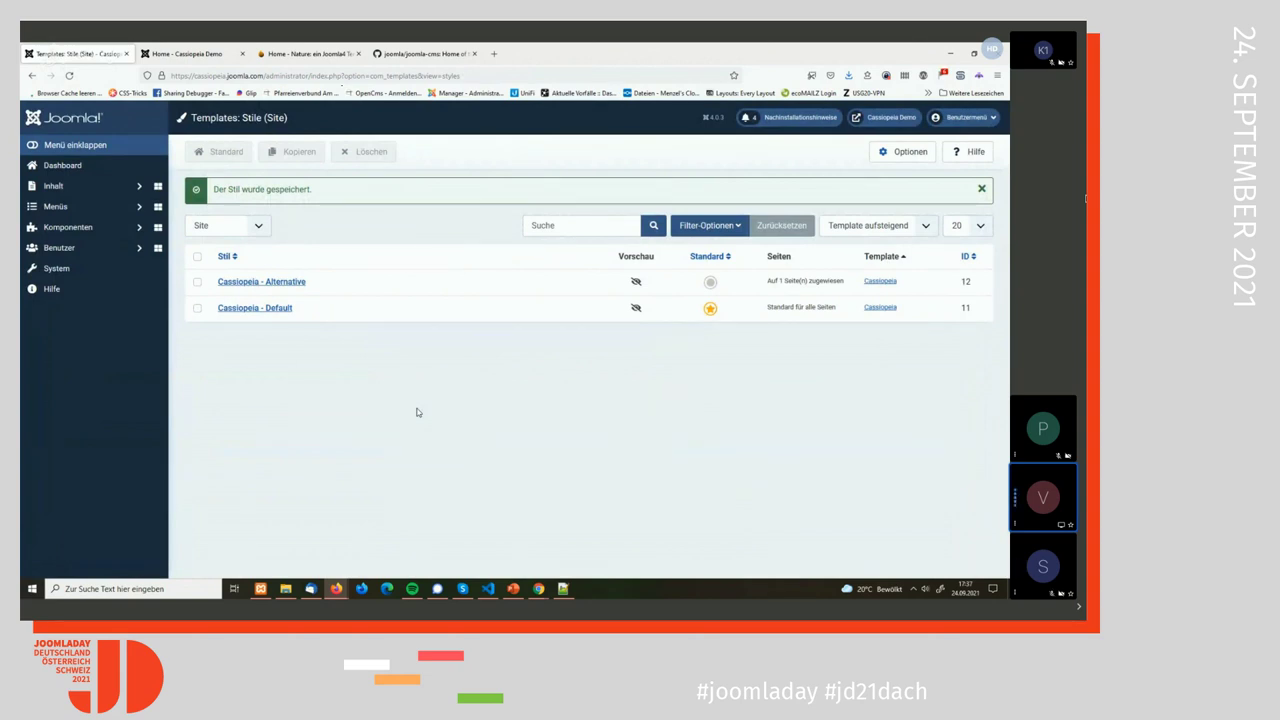
- Switch to the Nature template's demo site and view its home page
left_click(301, 55)
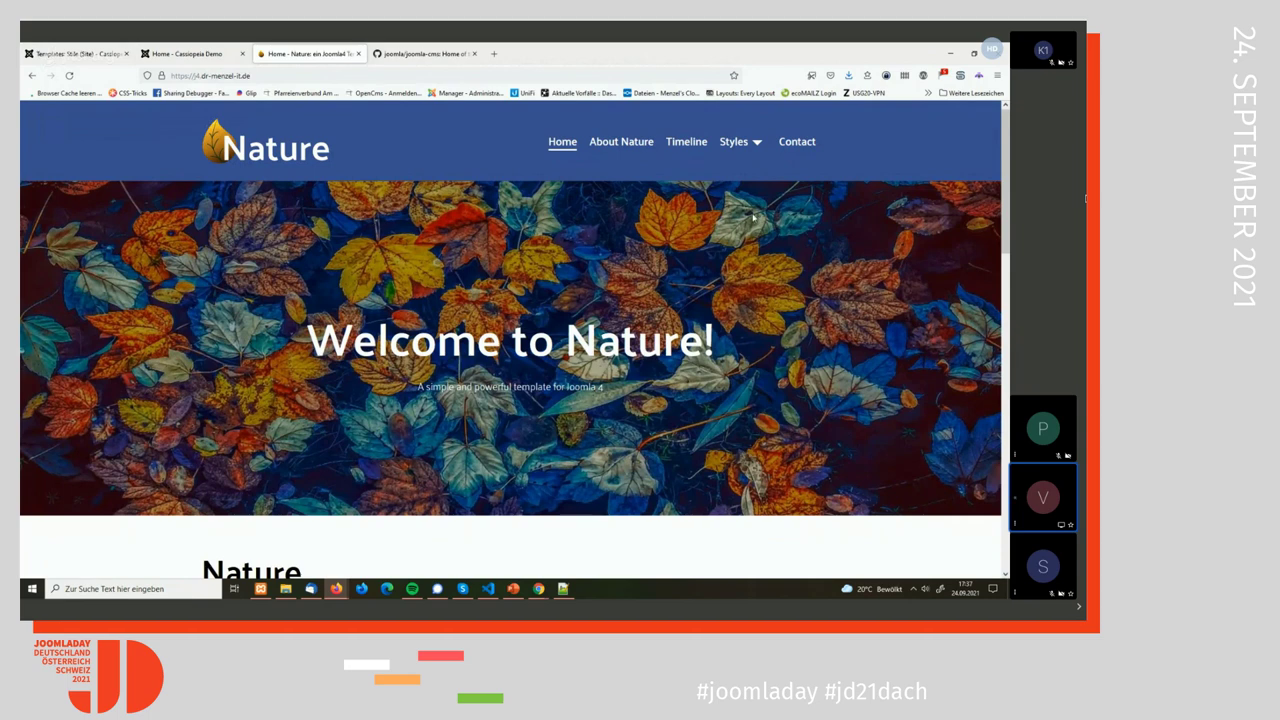
- Open the Style 1 demo page of the Nature template and look through its banner and mountain articles
mouse_move(735, 142)
left_click(745, 174)
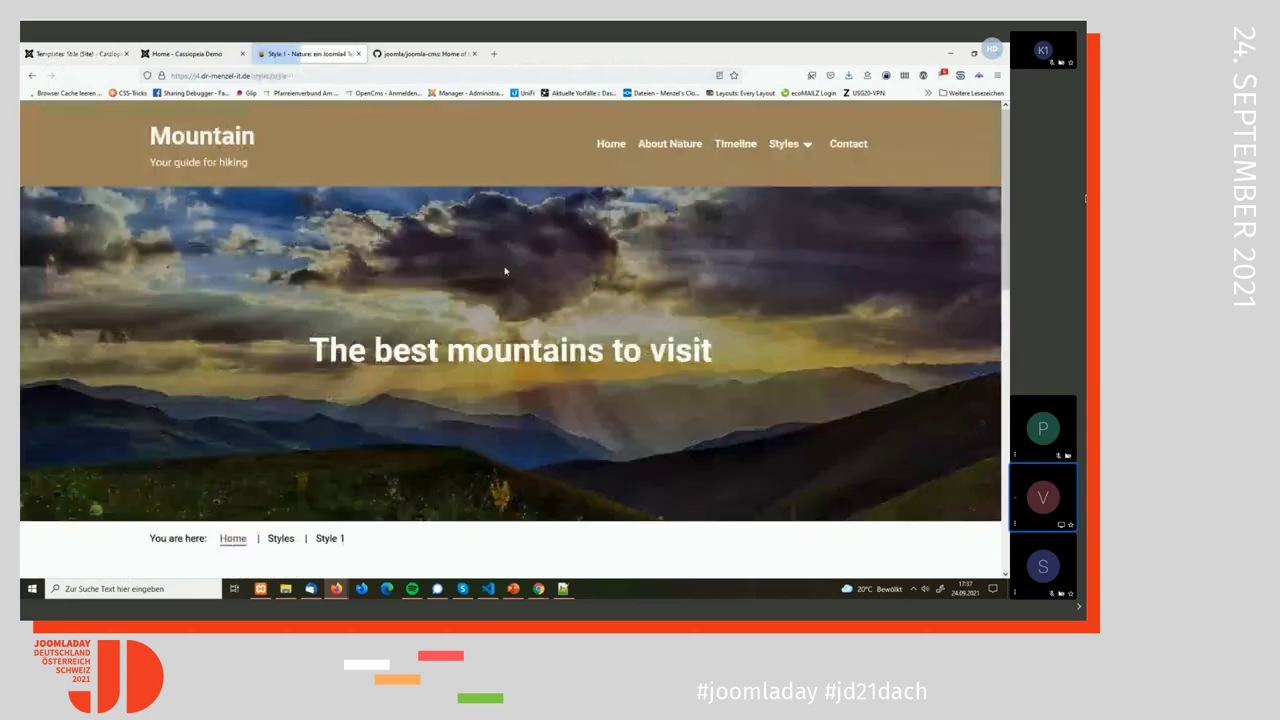
scroll(655, 316, "down", 3)
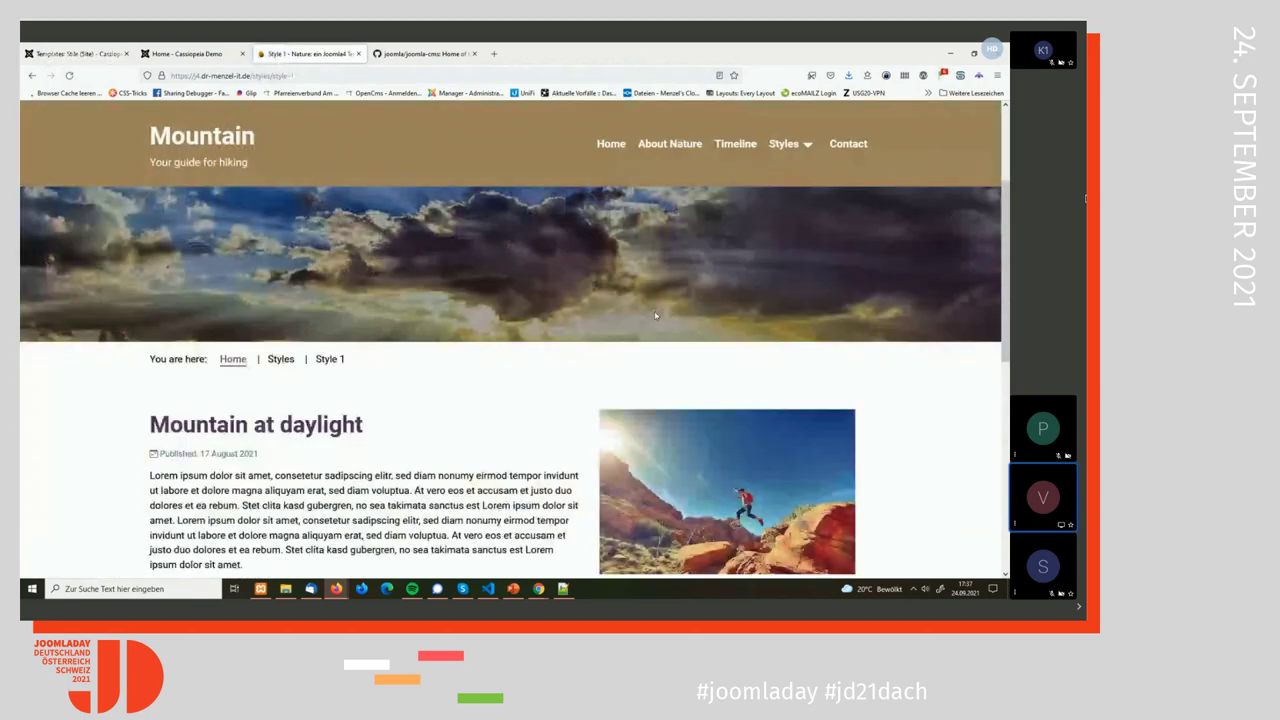
scroll(655, 316, "down", 6)
scroll(647, 330, "up", 10)
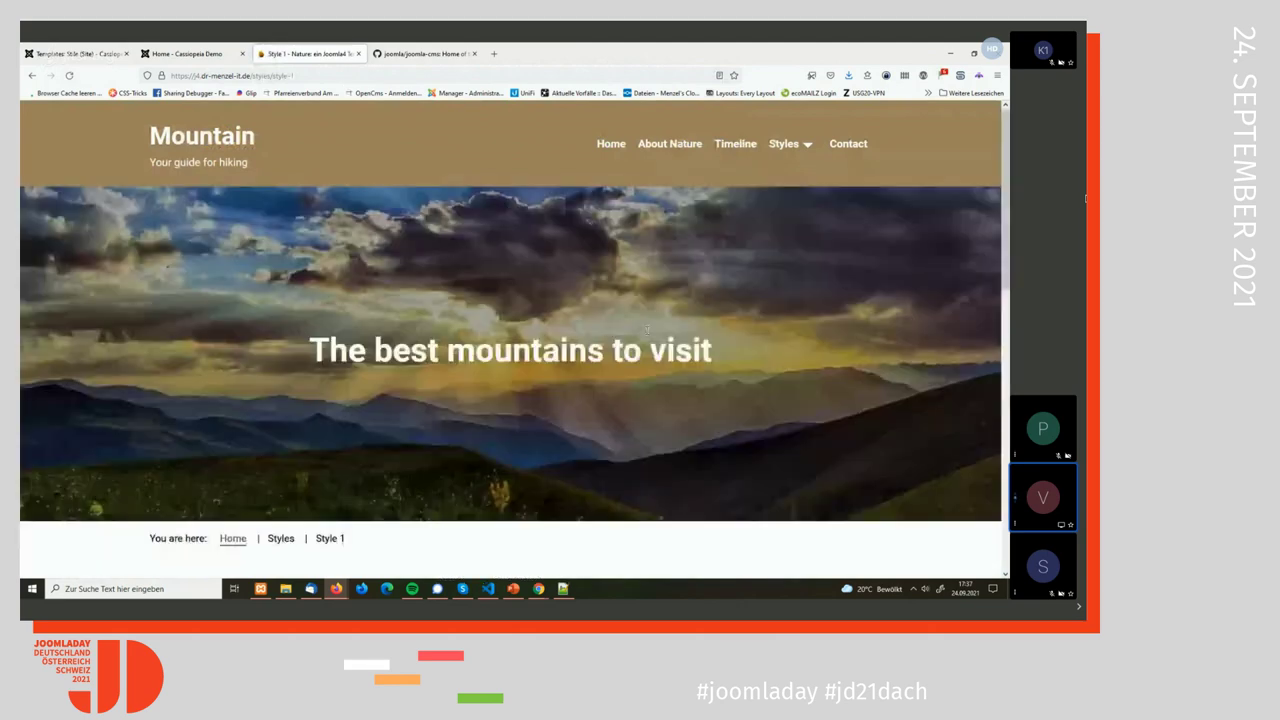
scroll(648, 330, "down", 4)
scroll(576, 478, "down", 1)
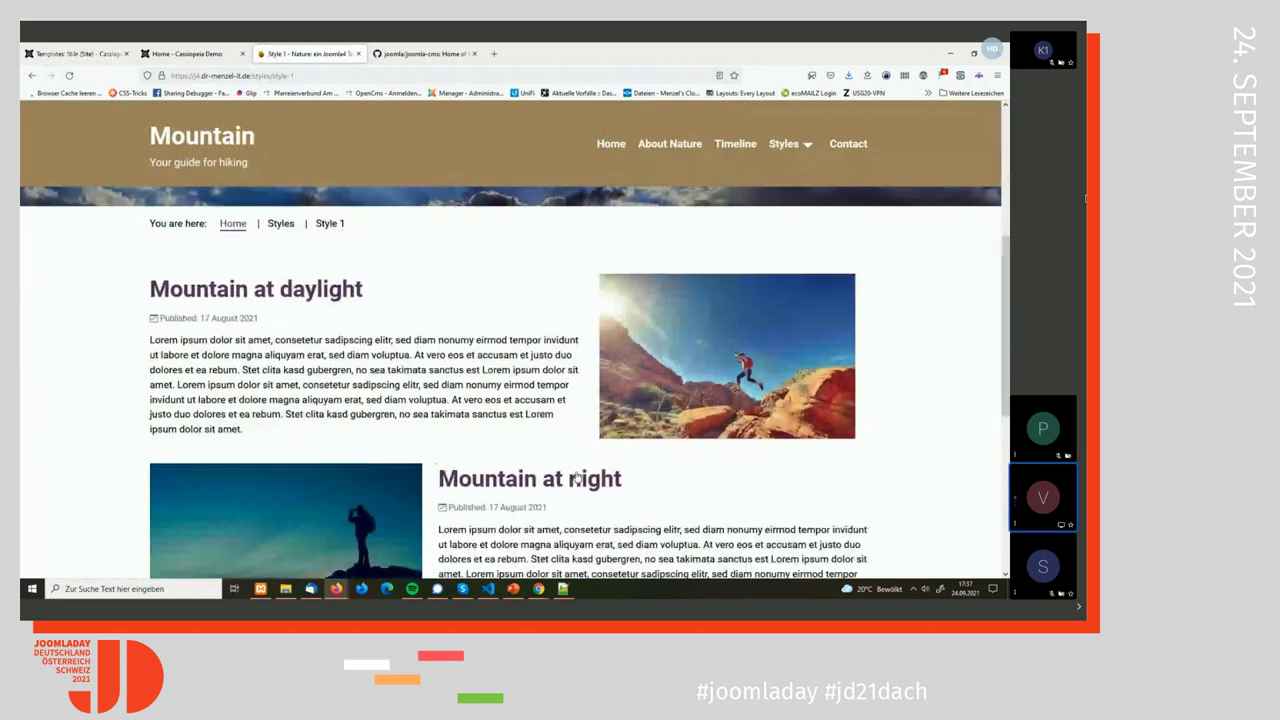
scroll(576, 478, "up", 4)
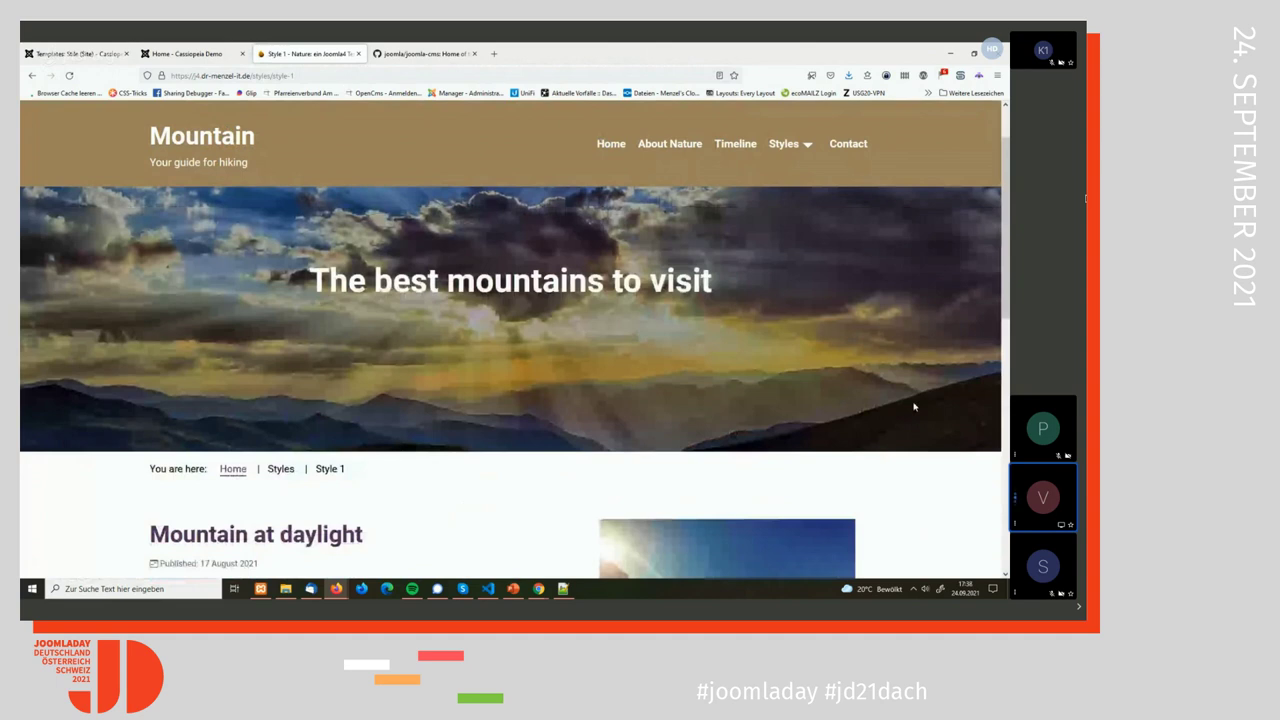
scroll(914, 406, "up", 1)
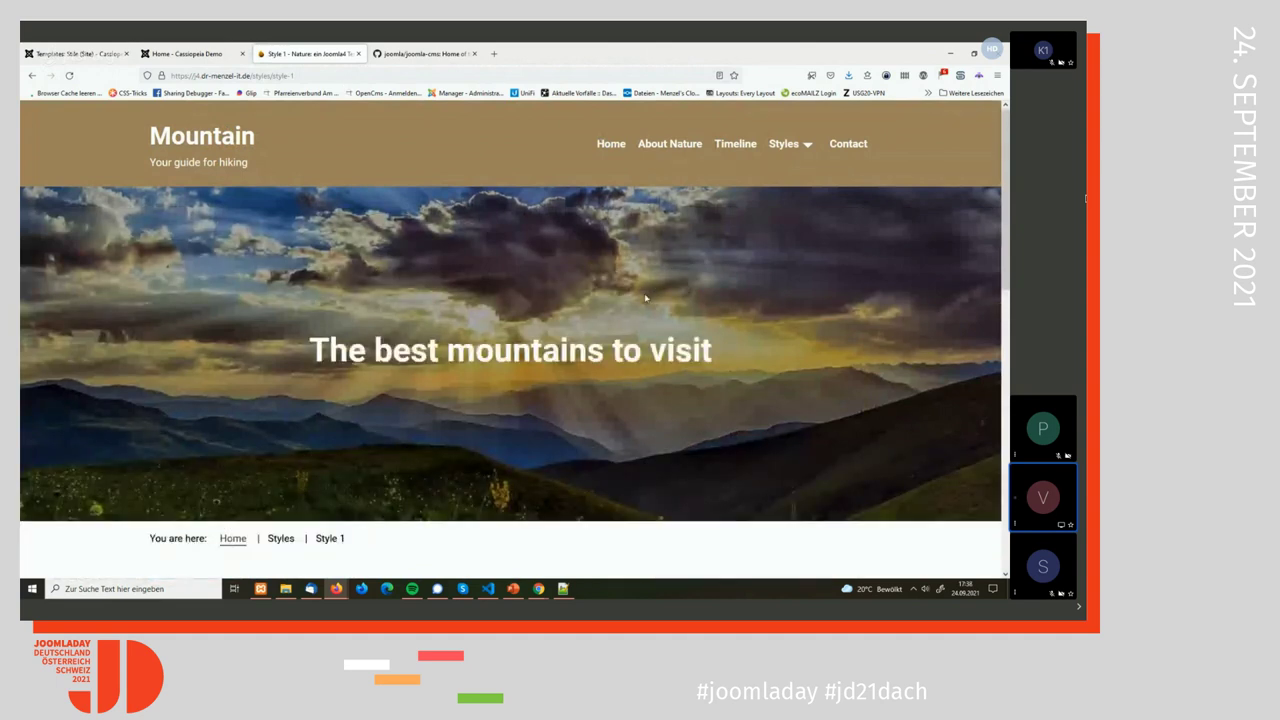
- Return to the Nature demo site's home page and view the template introduction below the banner
left_click(226, 145)
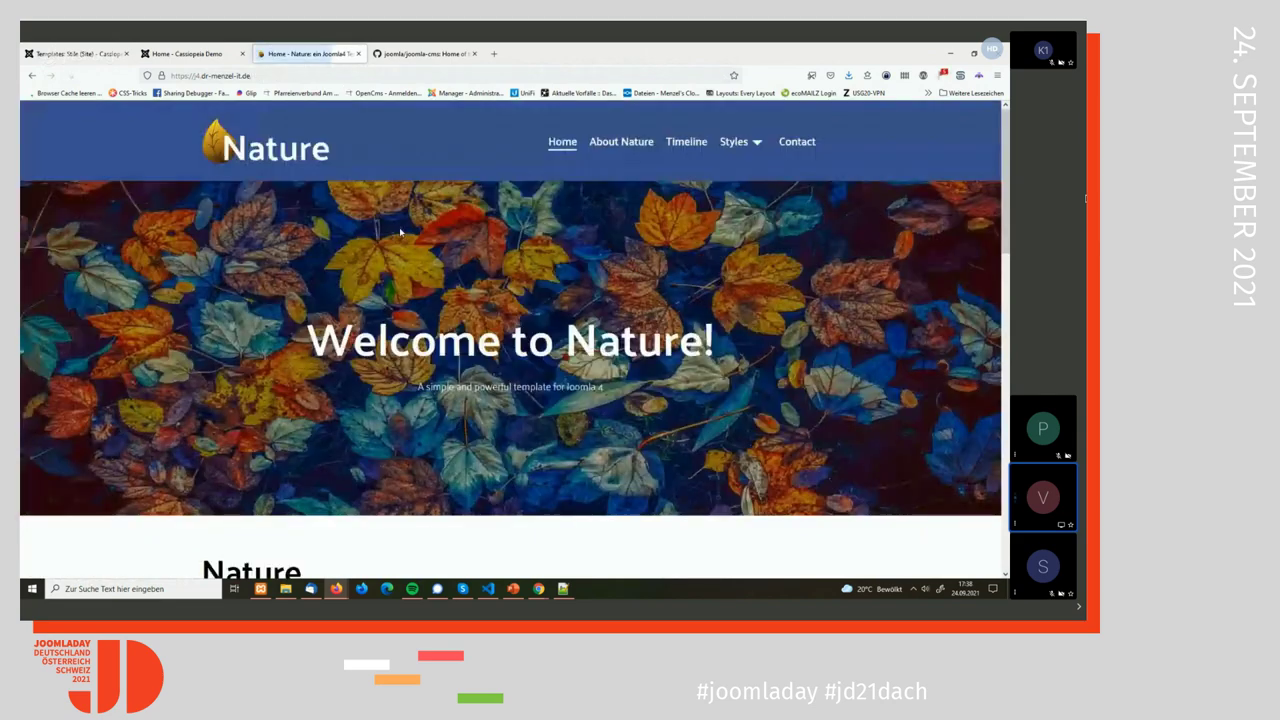
scroll(400, 232, "down", 4)
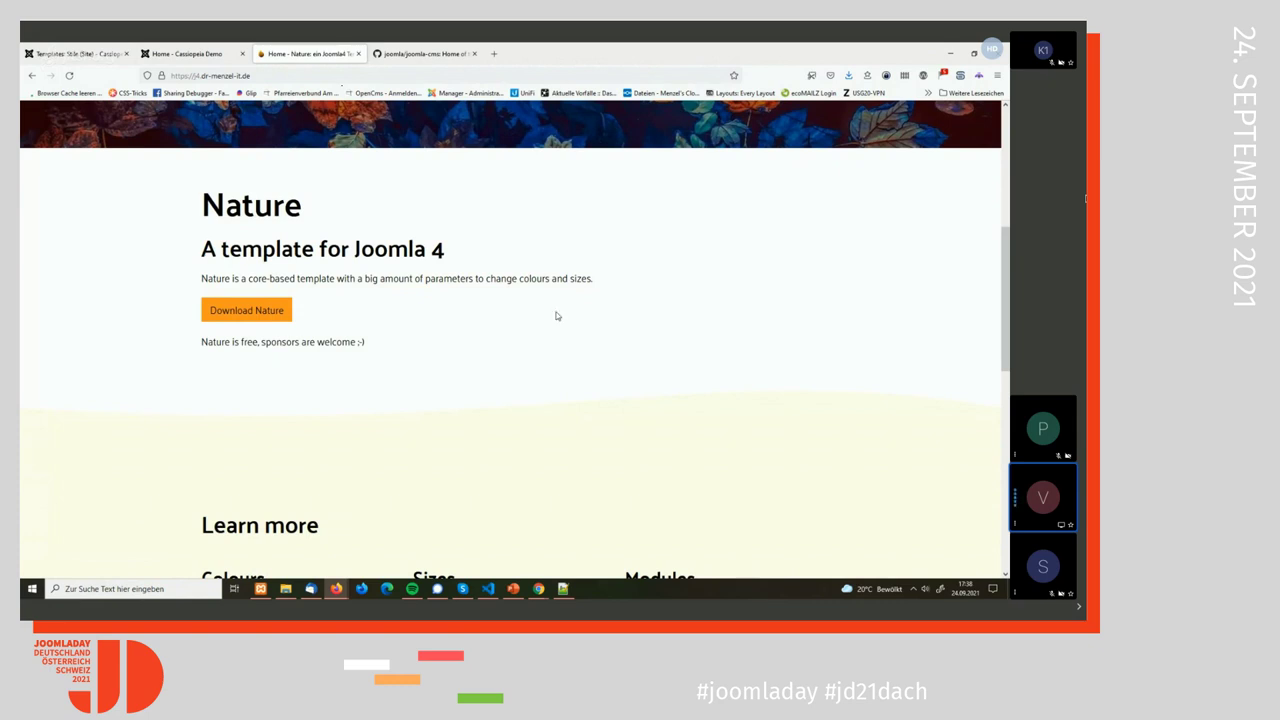
scroll(557, 316, "up", 1)
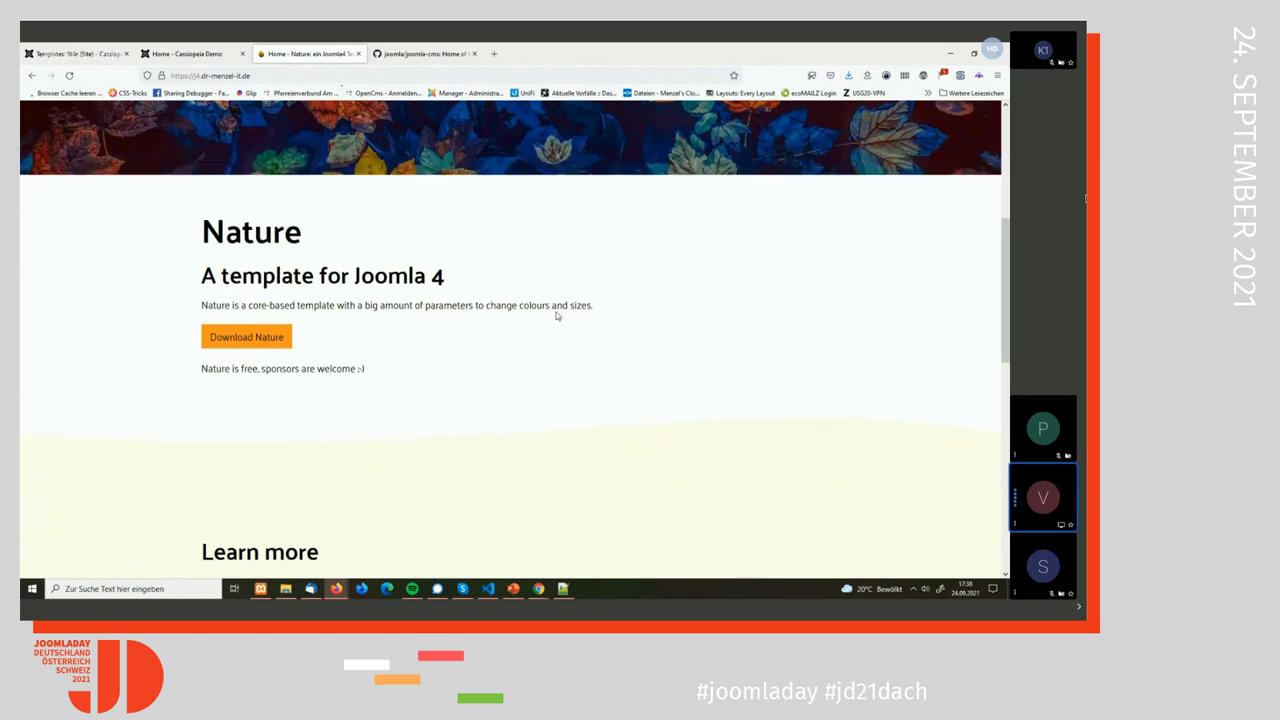
scroll(557, 316, "up", 3)
- Open the Nature demo site's Joomla administrator login and log in with the prefilled credentials
left_click(283, 77)
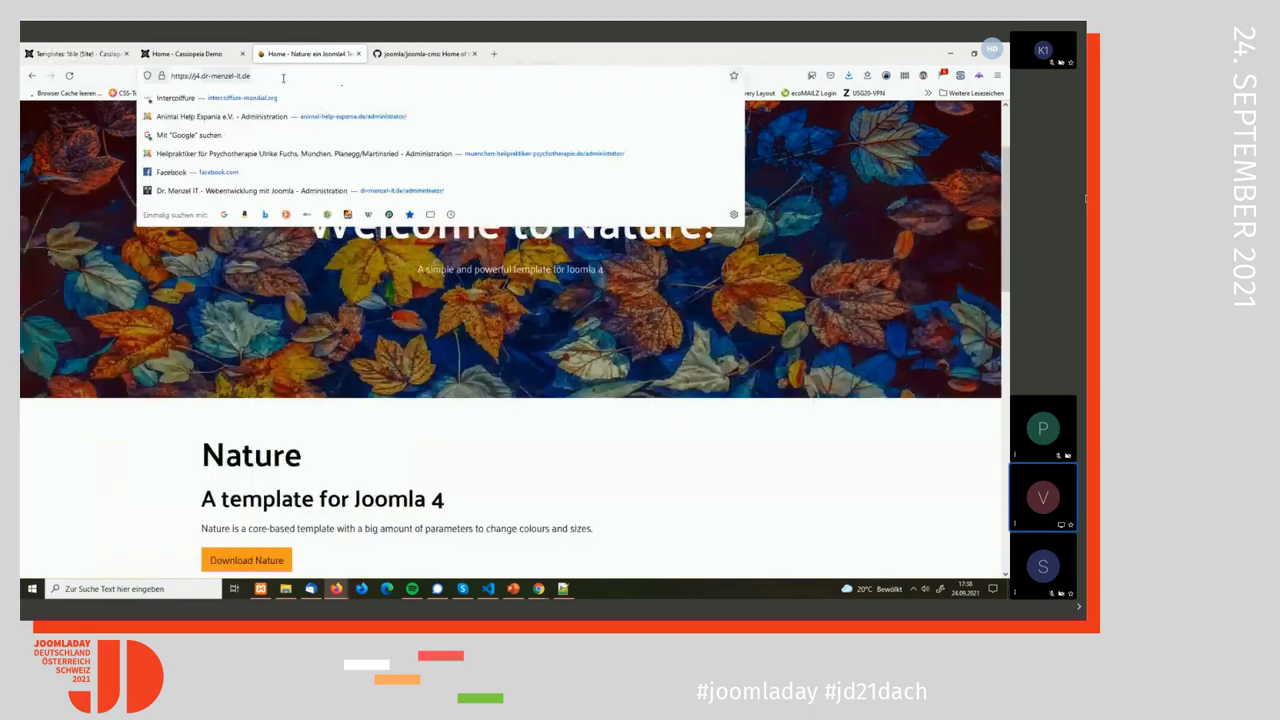
key("Return")
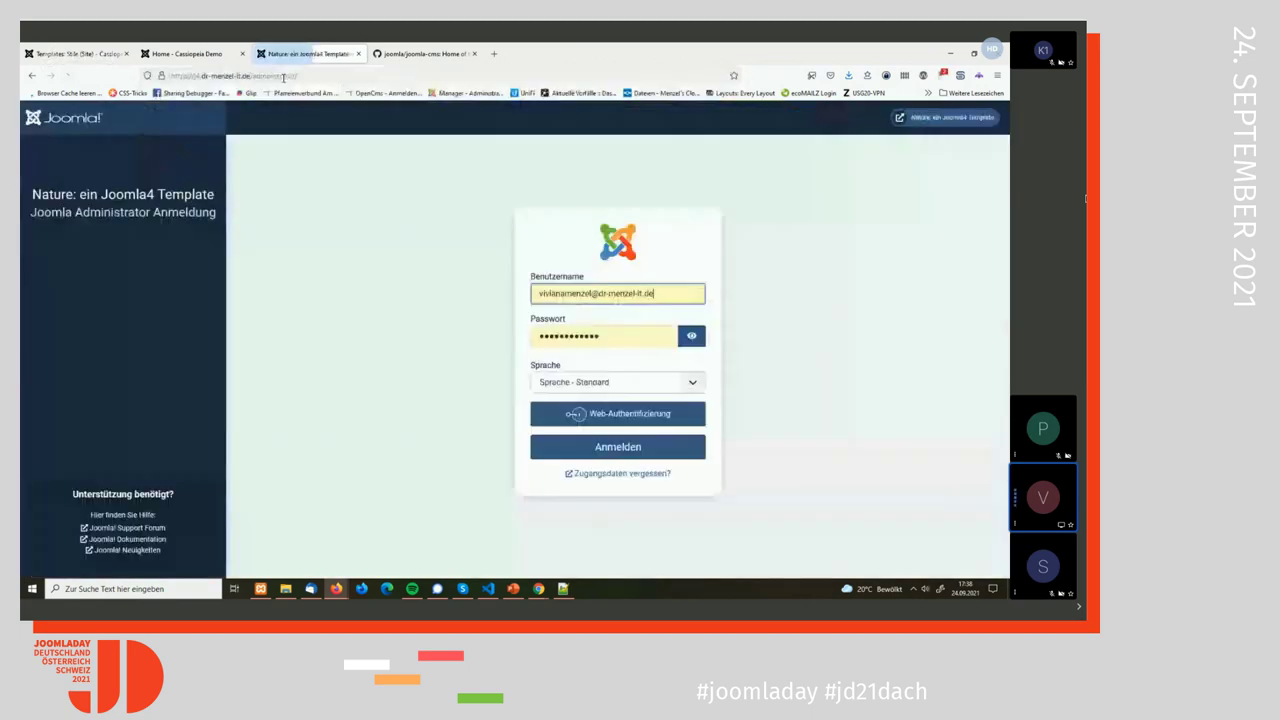
key("Return")
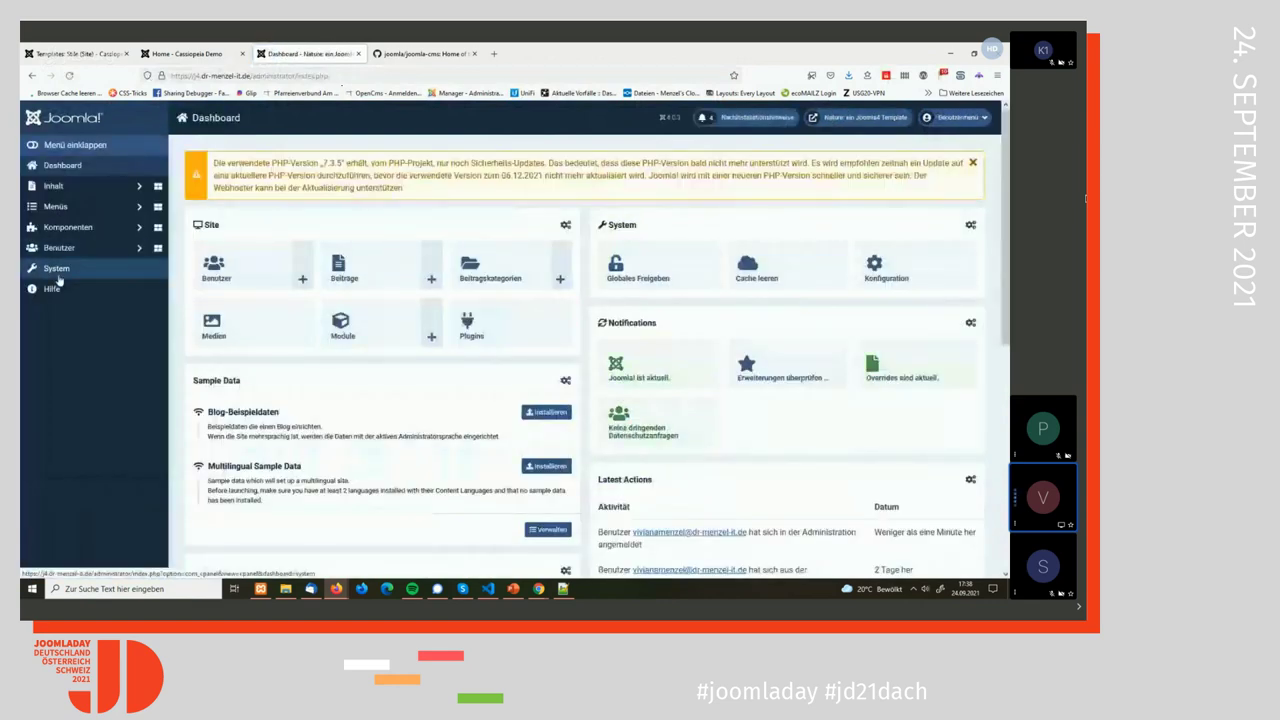
- View the Nature site template's details and files, then close them without editing anything
left_click(57, 269)
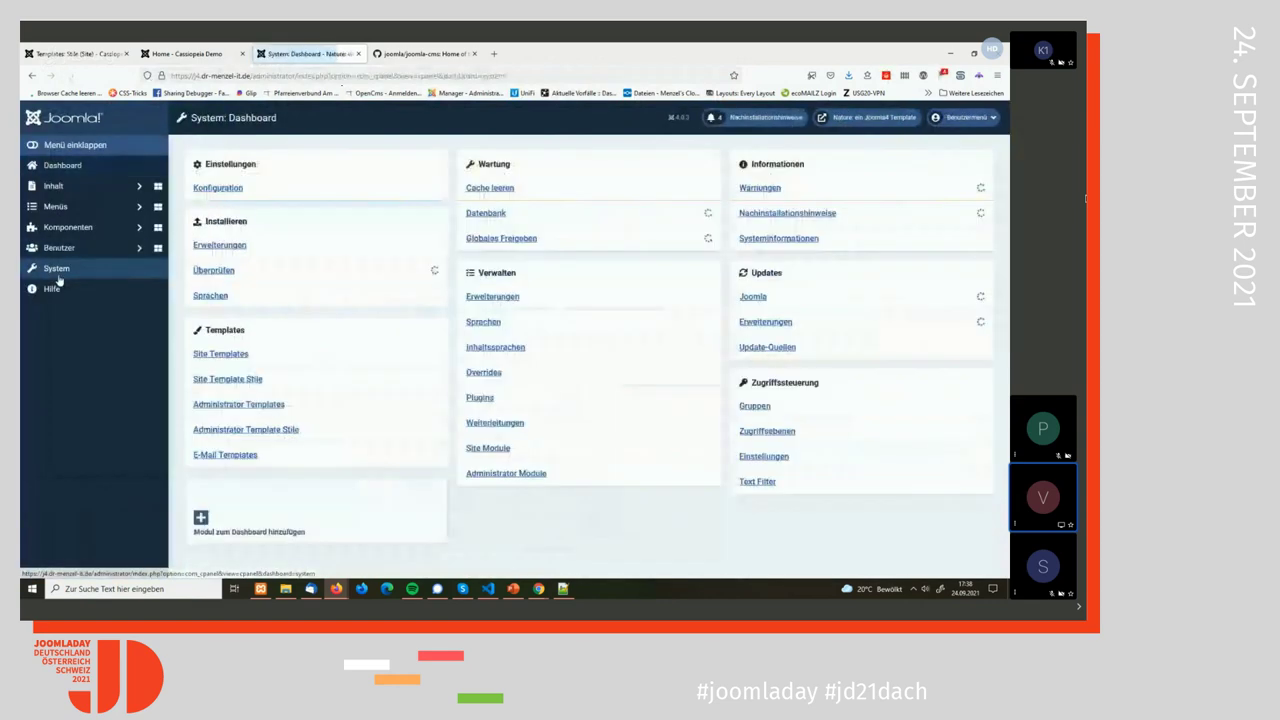
left_click(220, 354)
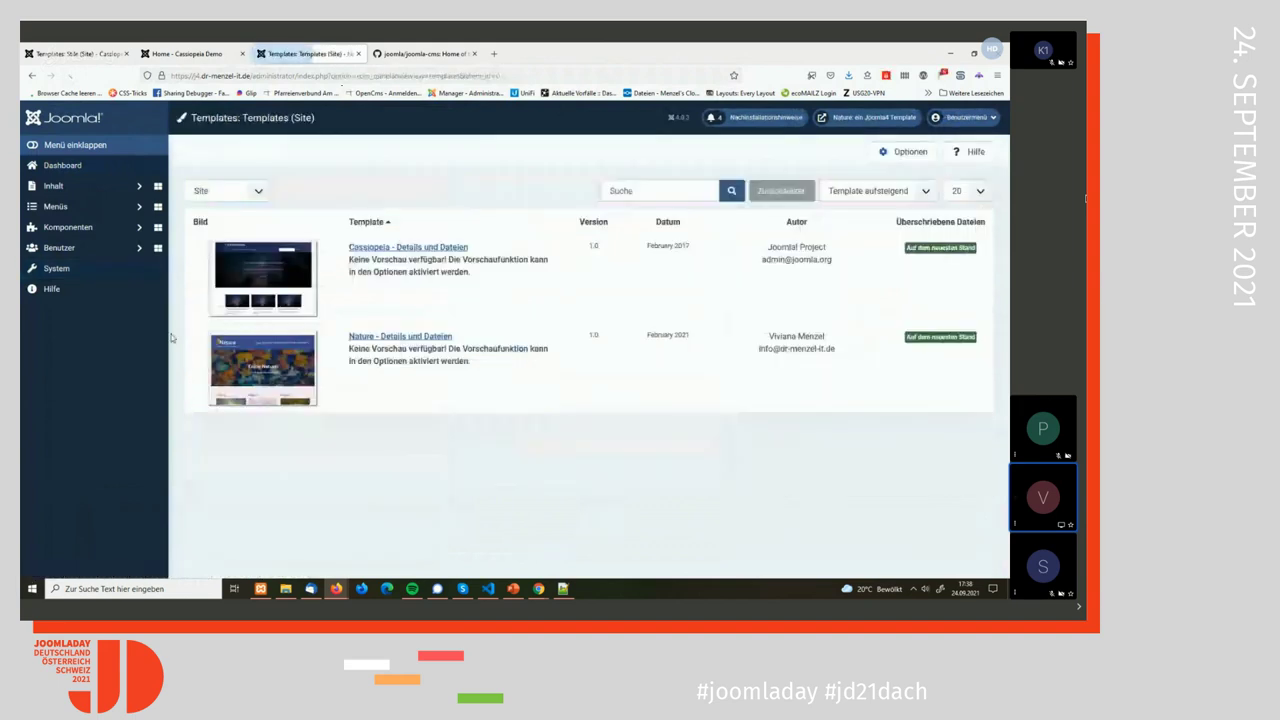
left_click(360, 340)
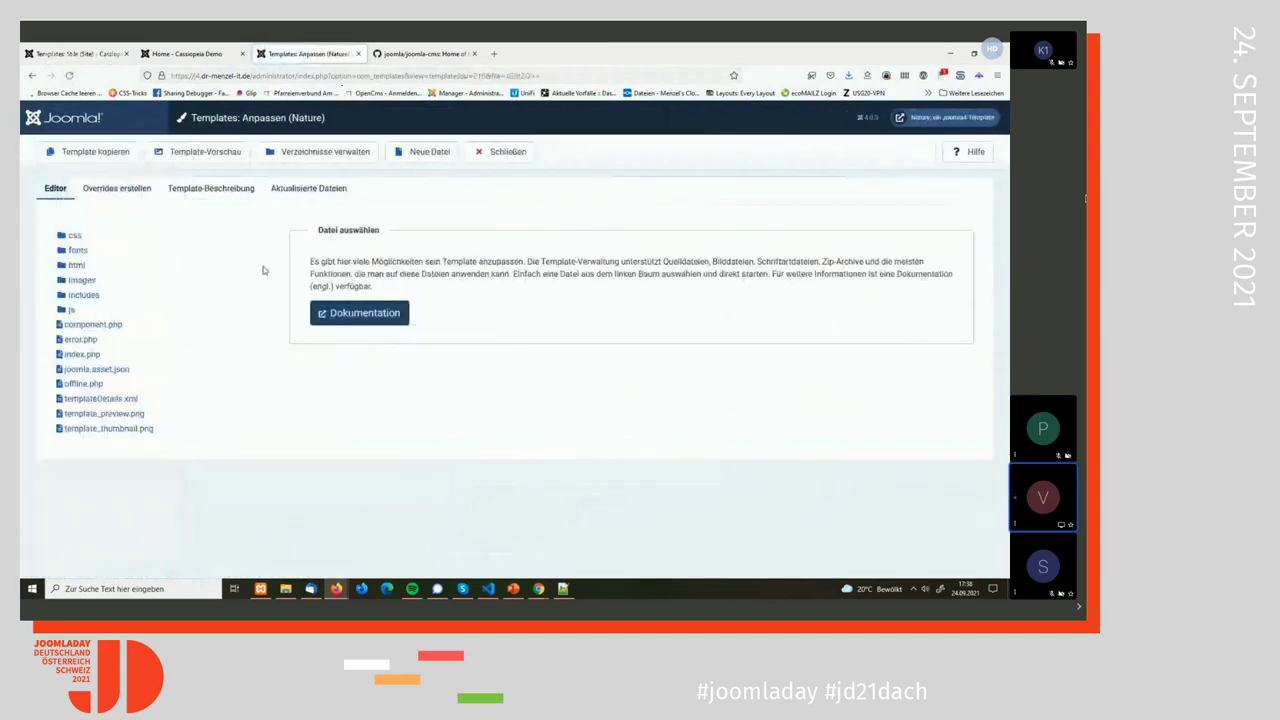
left_click(500, 151)
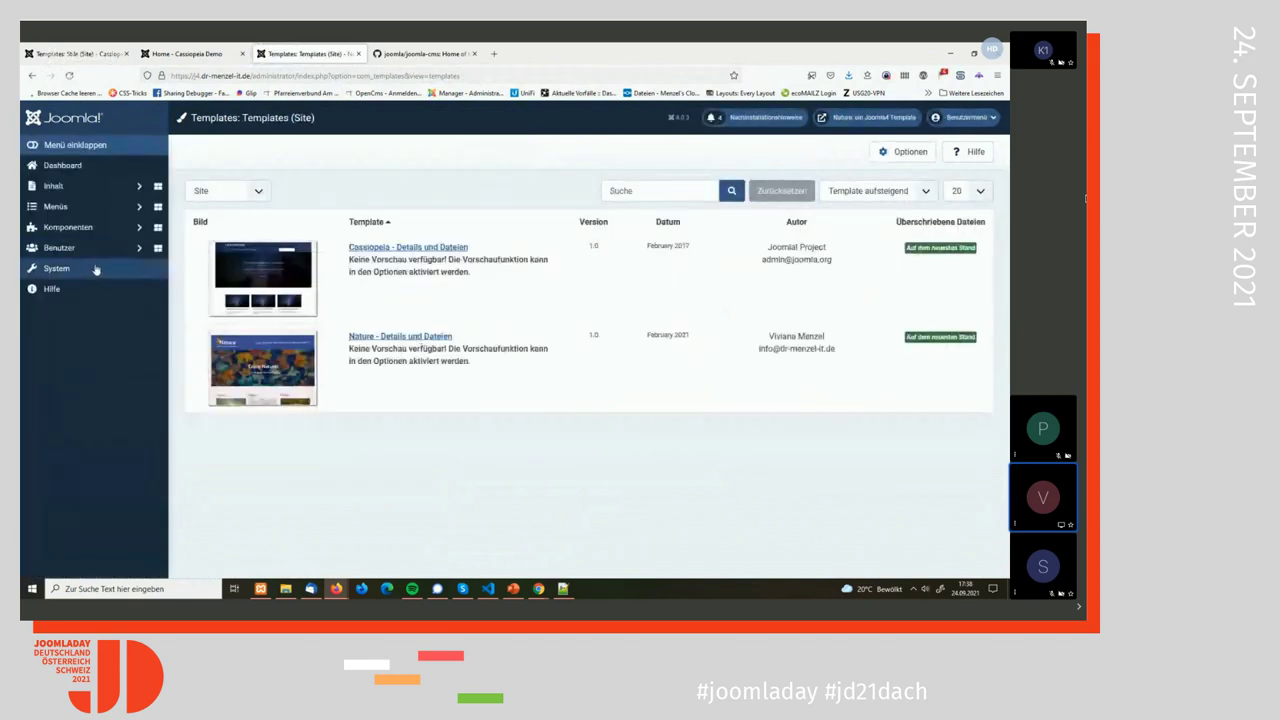
- Open the Nature Site template - Default style from the list of site template styles
left_click(62, 268)
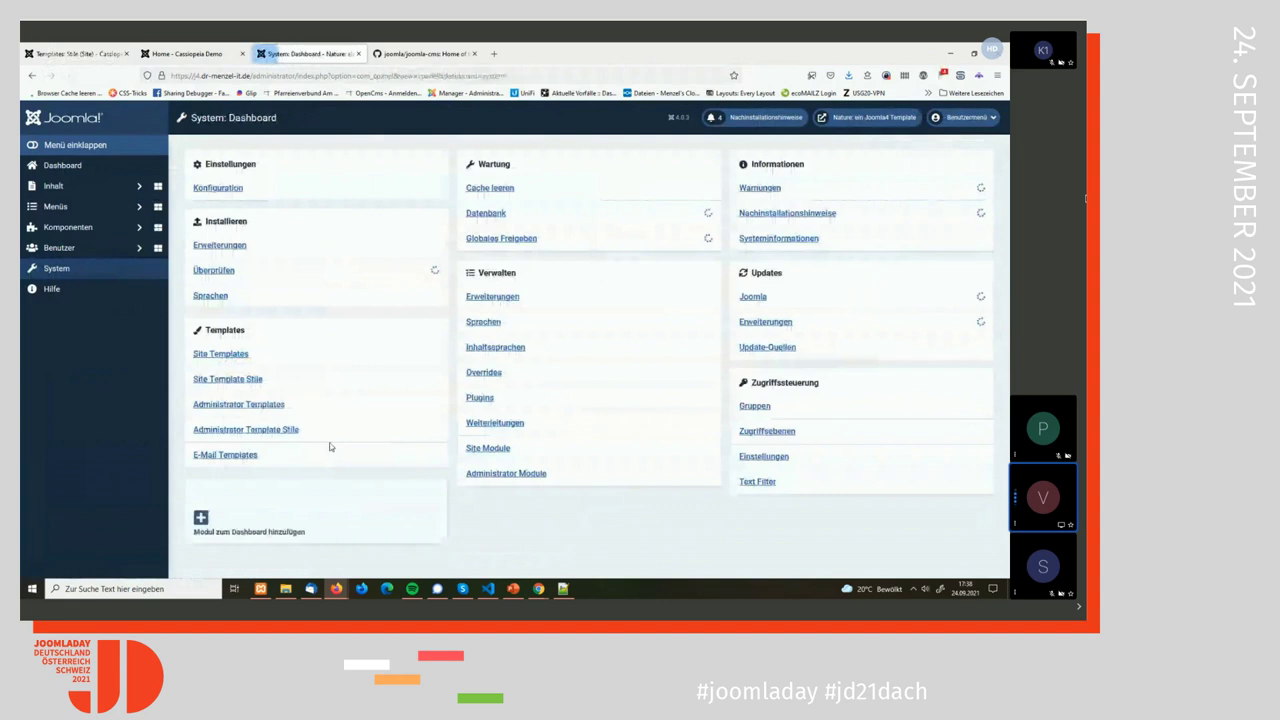
key("alt+Left")
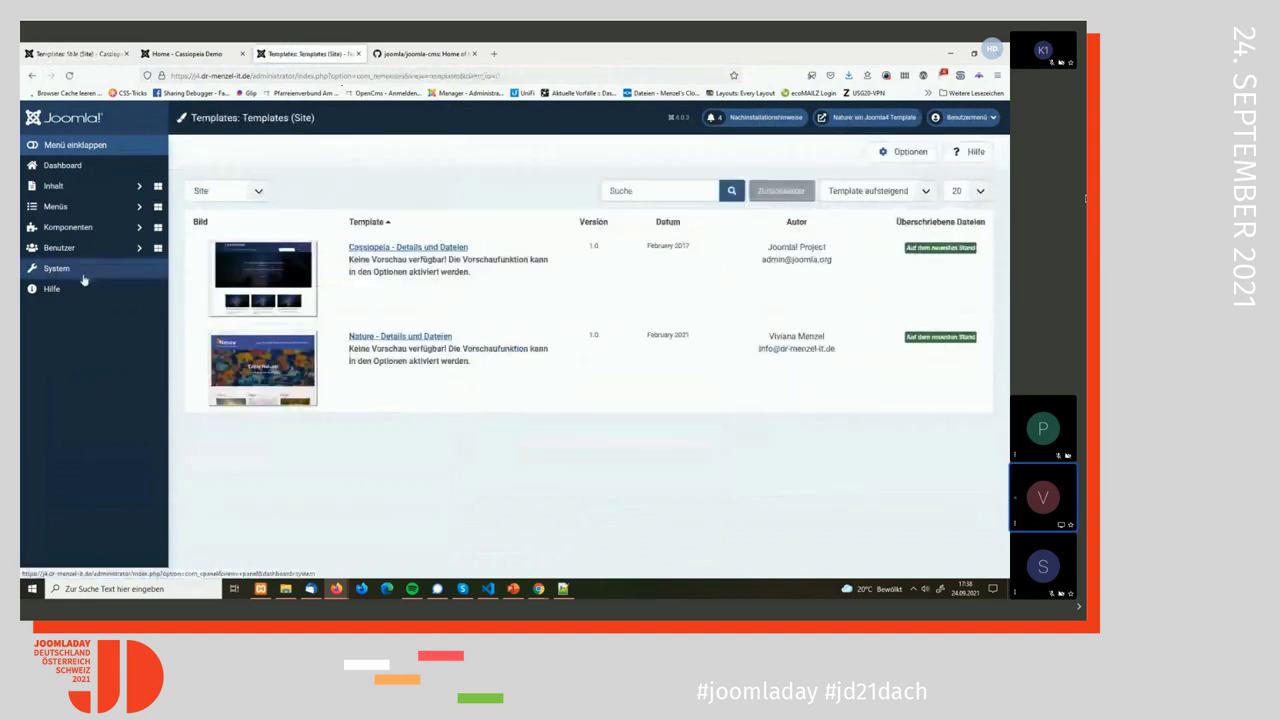
left_click(56, 268)
left_click(244, 376)
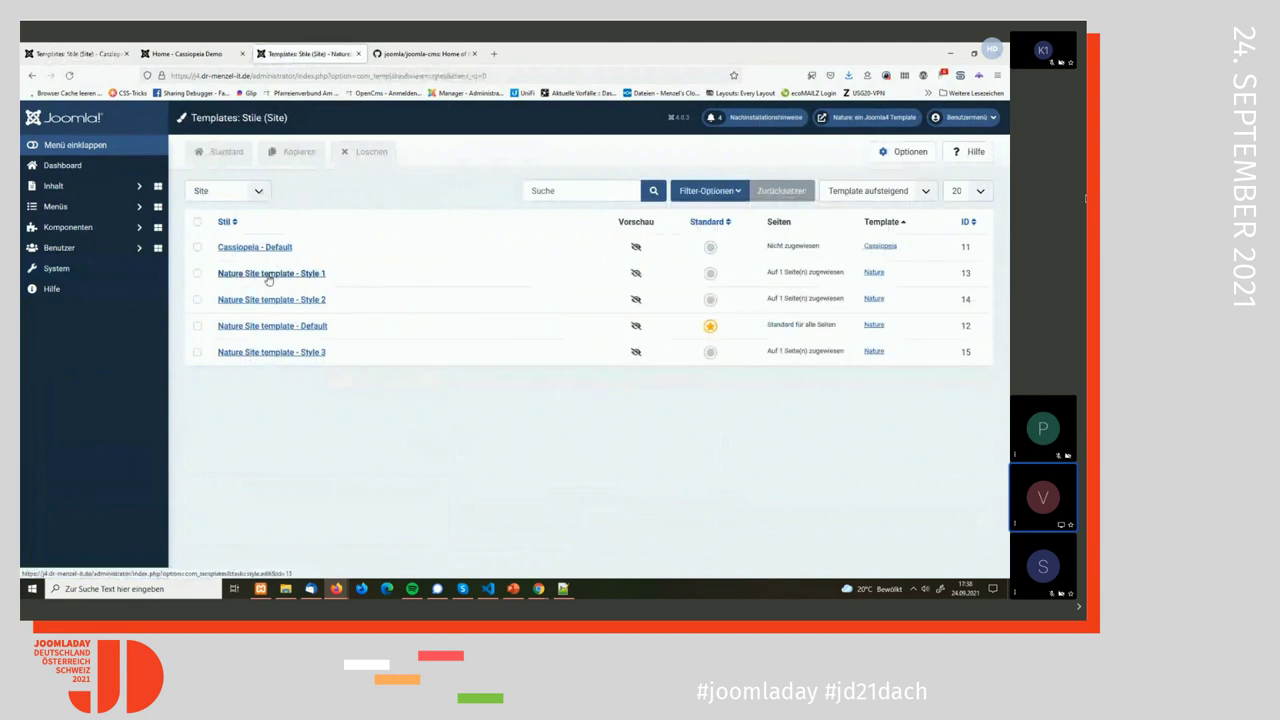
left_click(283, 327)
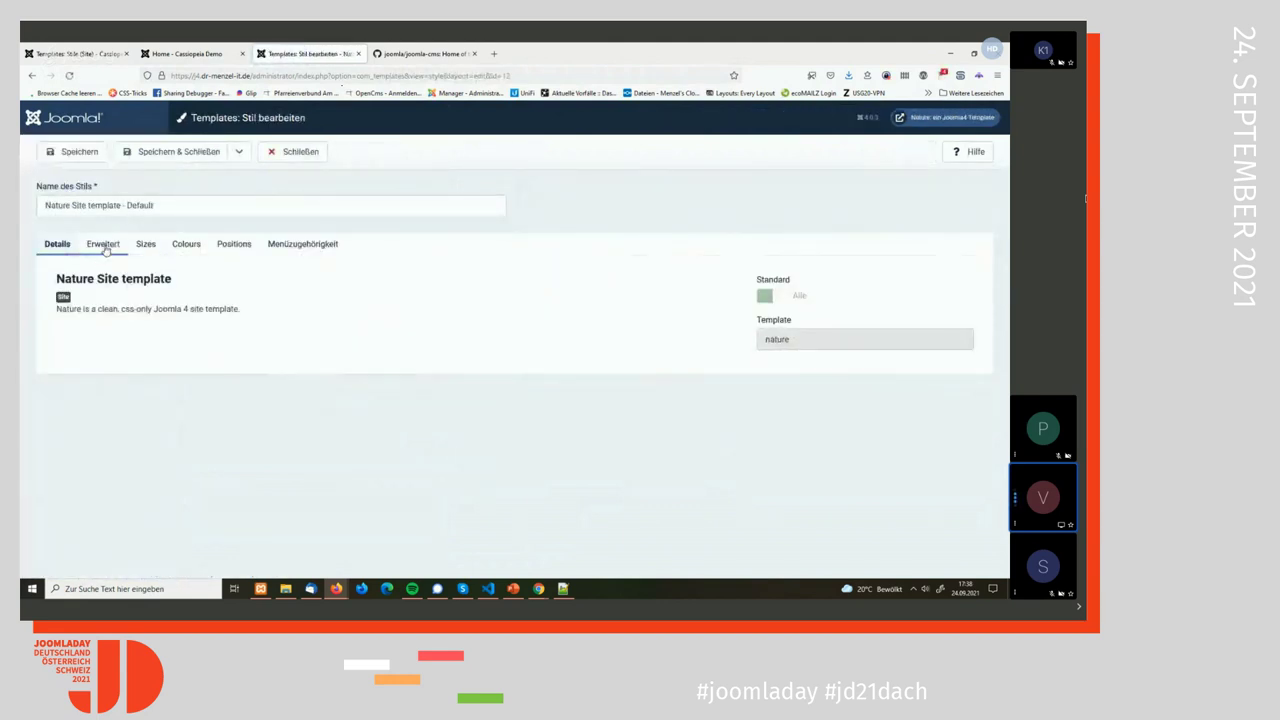
- Review the style's advanced (Erweitert) options, including the Load Icons choices, without choosing a different one
left_click(104, 244)
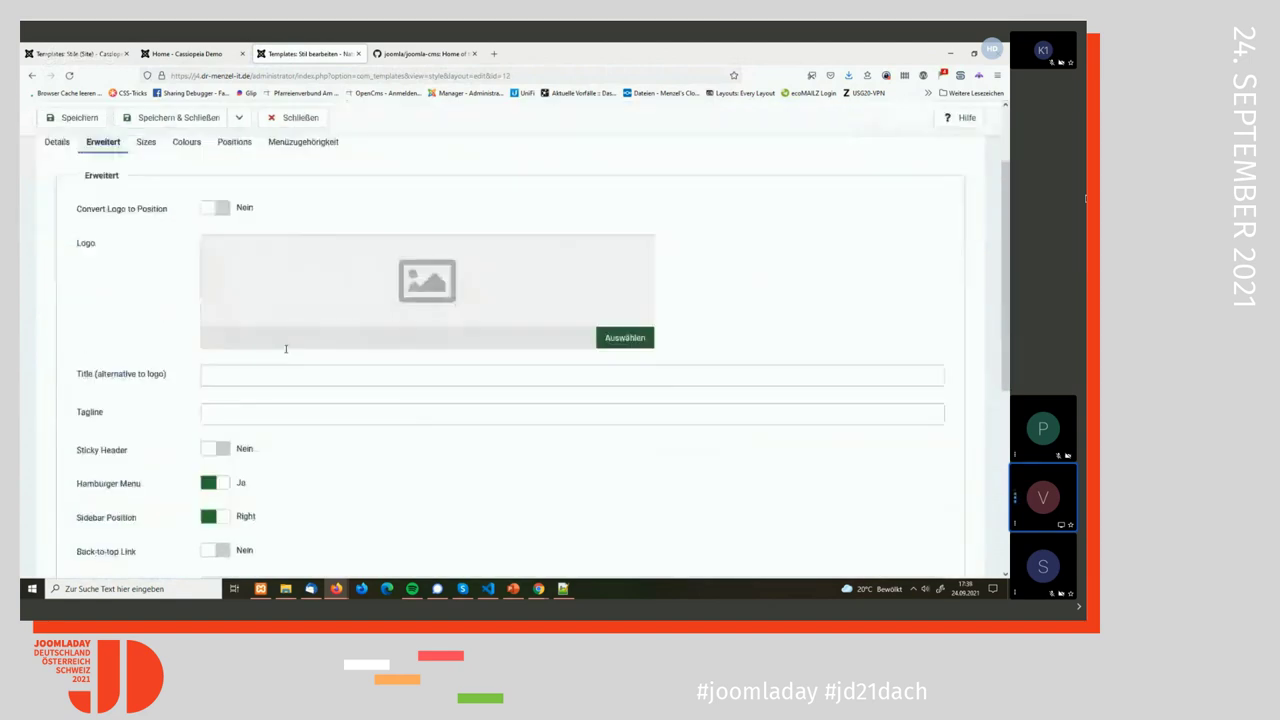
scroll(283, 360, "down", 3)
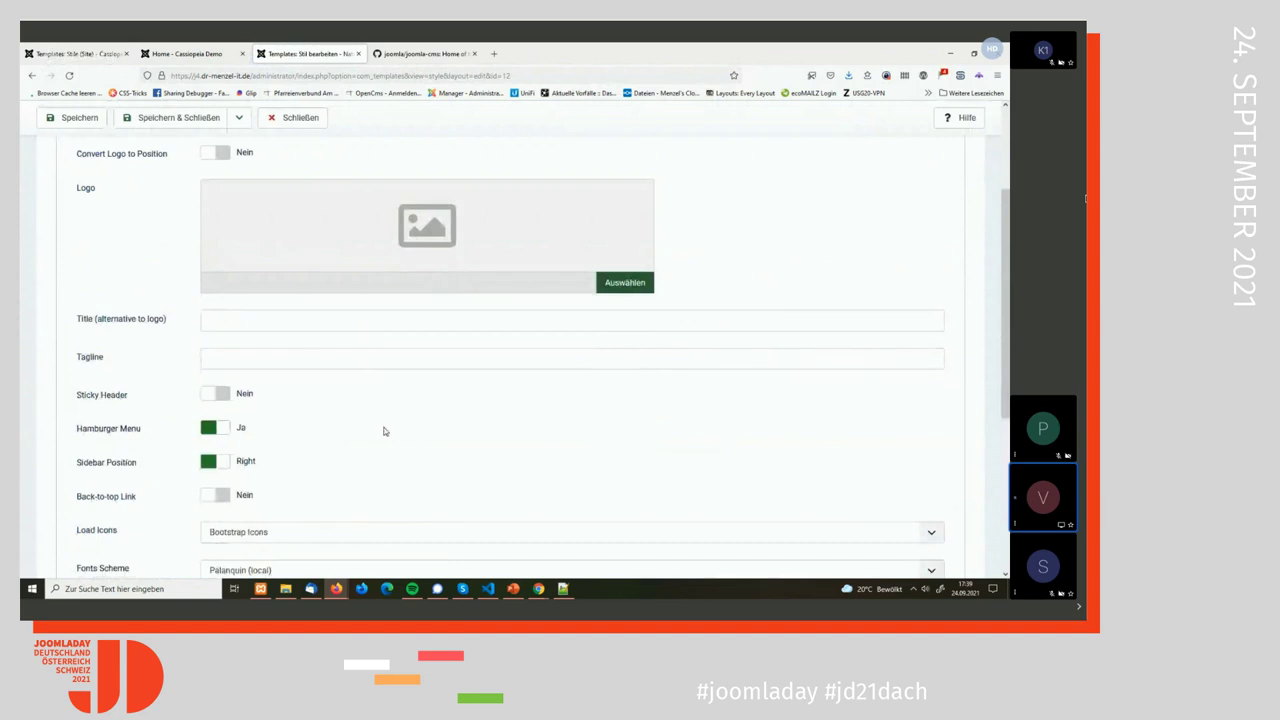
scroll(383, 431, "down", 2)
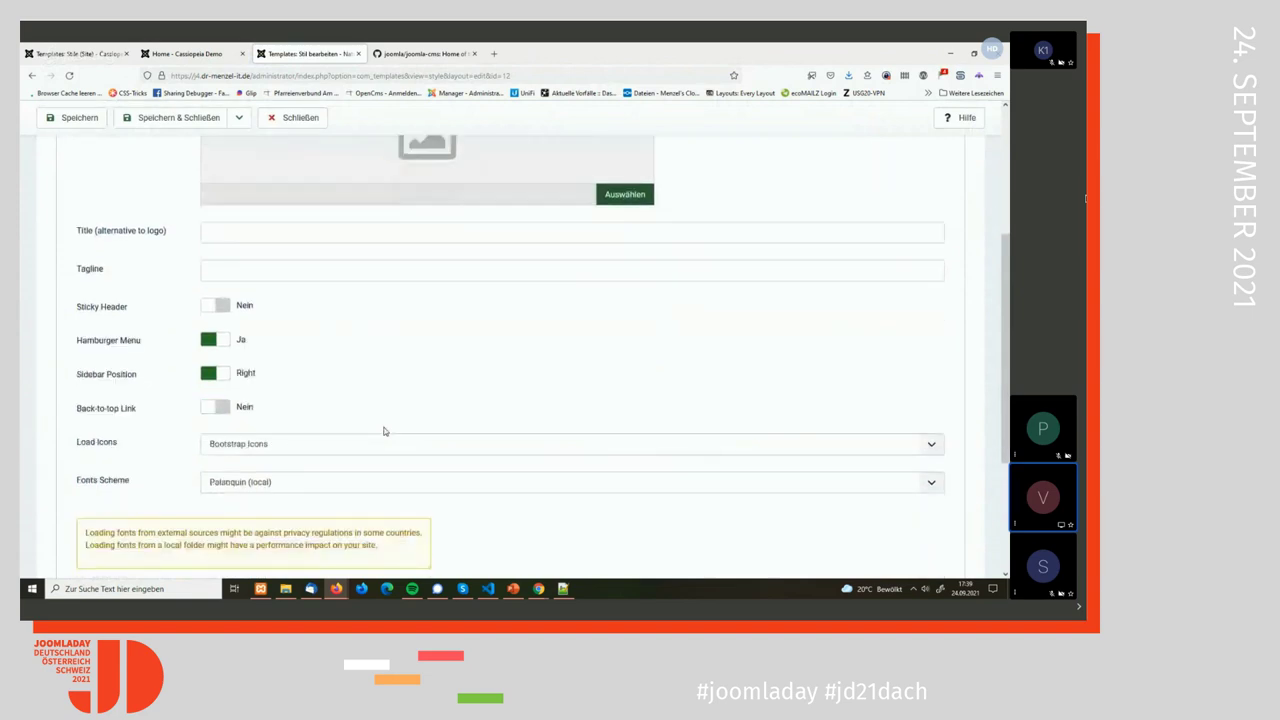
scroll(383, 431, "down", 1)
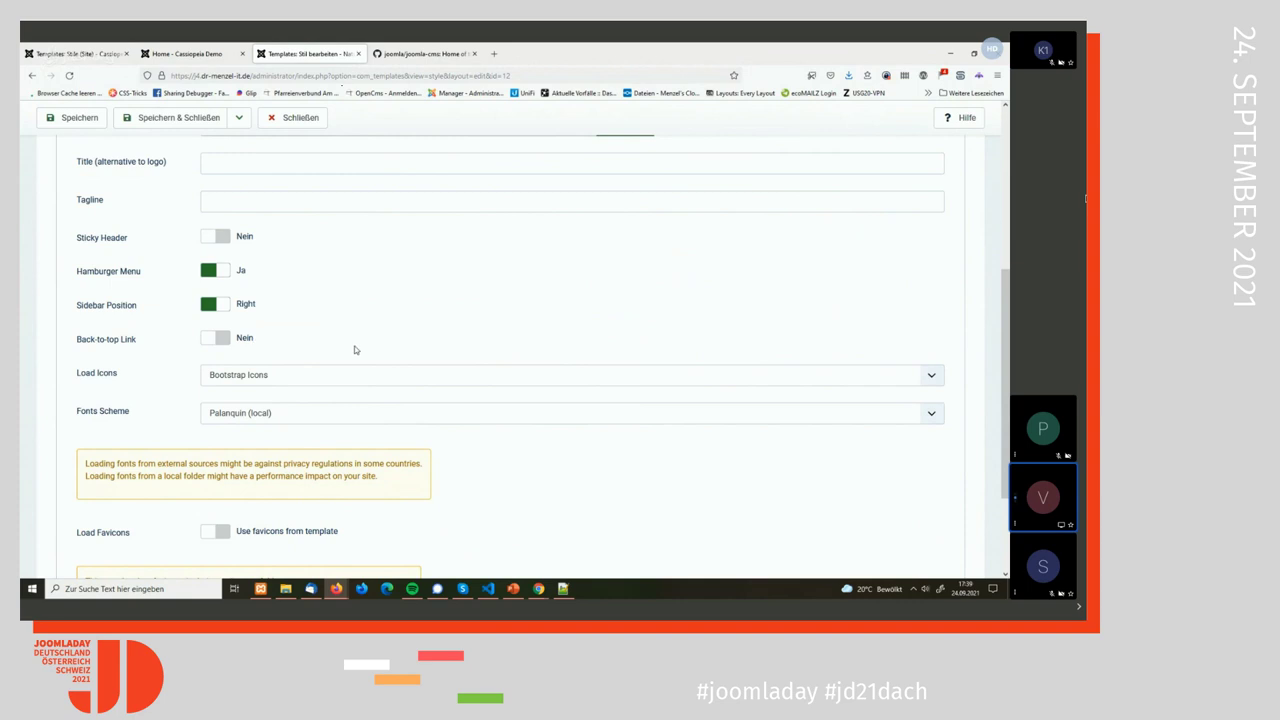
scroll(355, 350, "down", 3)
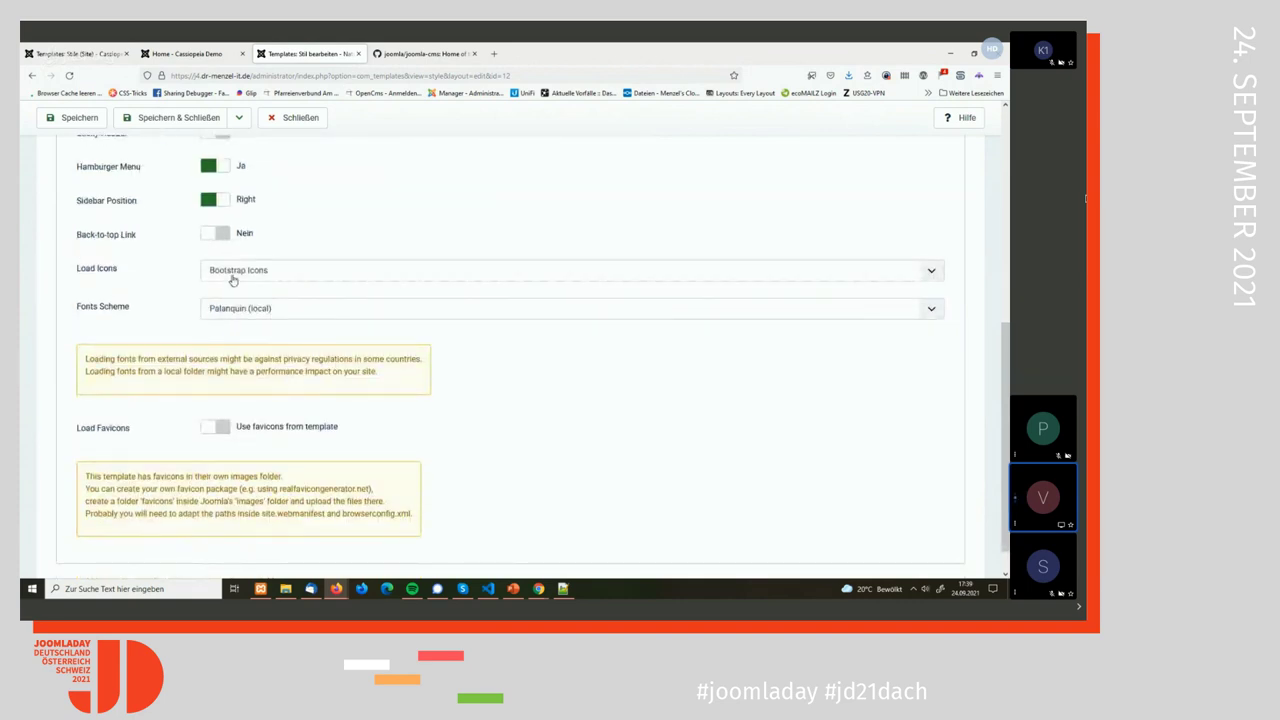
left_click(232, 280)
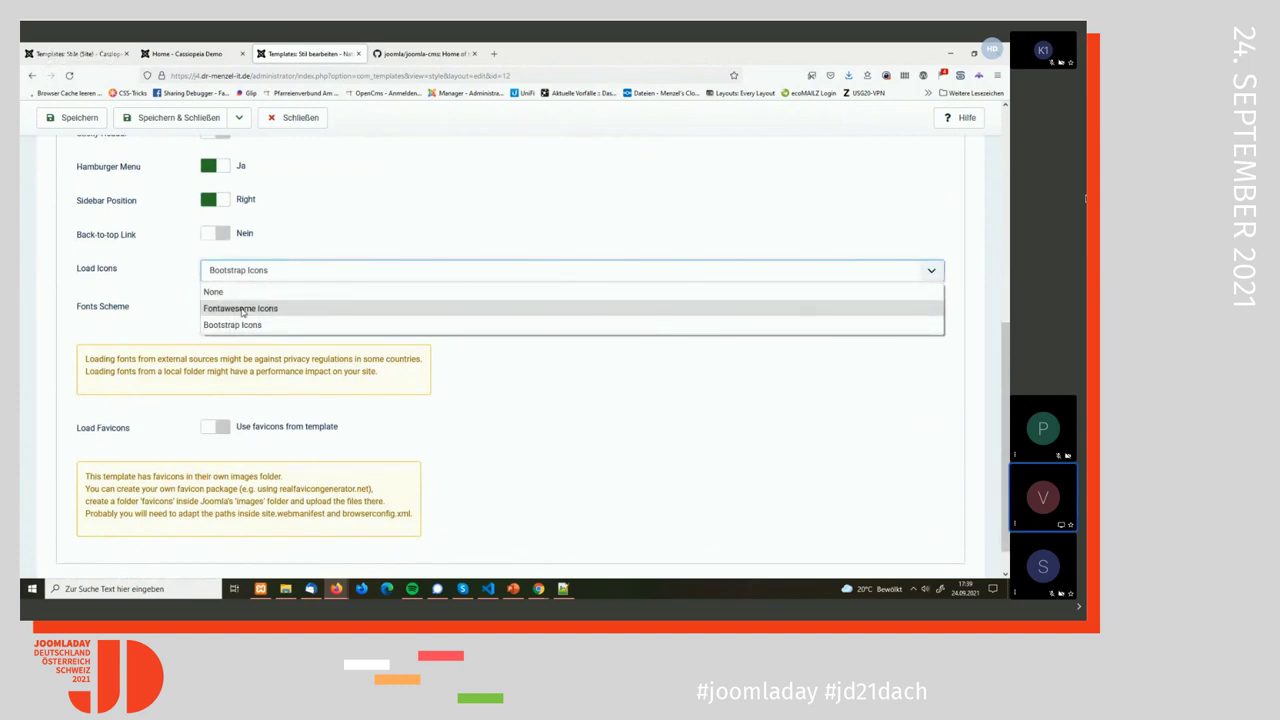
left_click(82, 288)
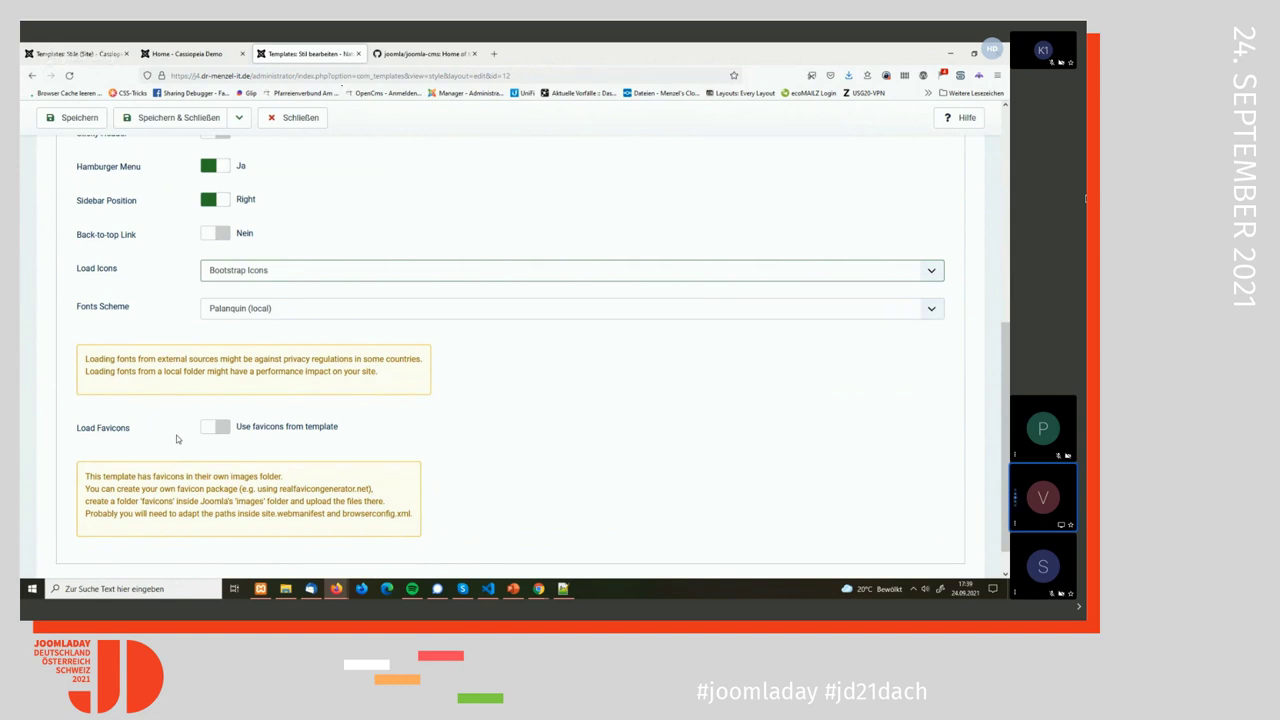
scroll(176, 438, "up", 5)
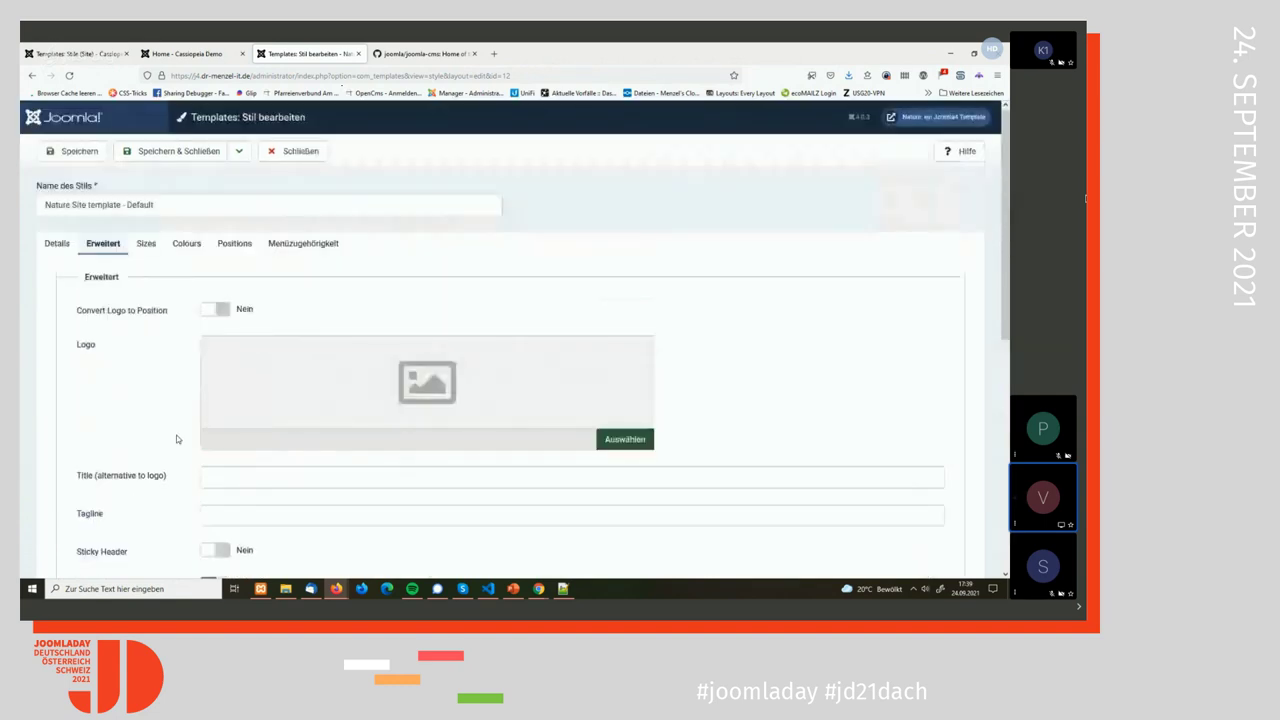
- Review the Sizes, Colours and Positions settings of the Nature Site template - Default style
left_click(146, 247)
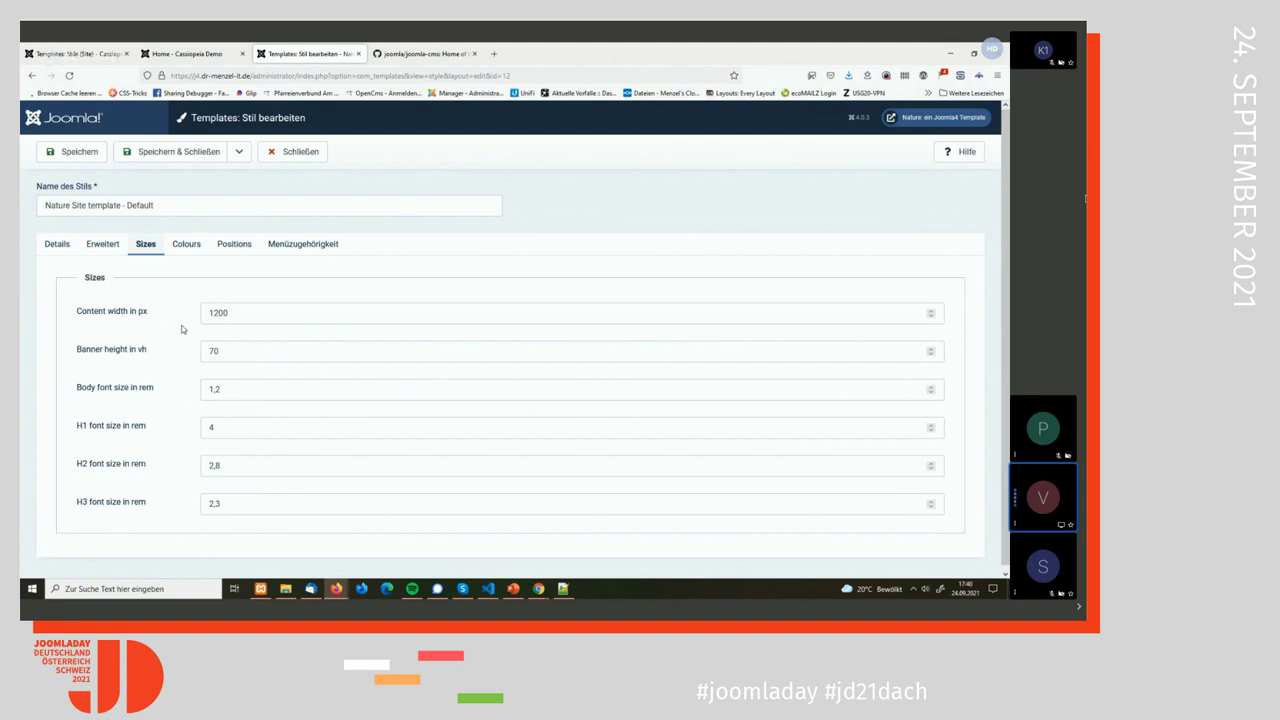
left_click(188, 246)
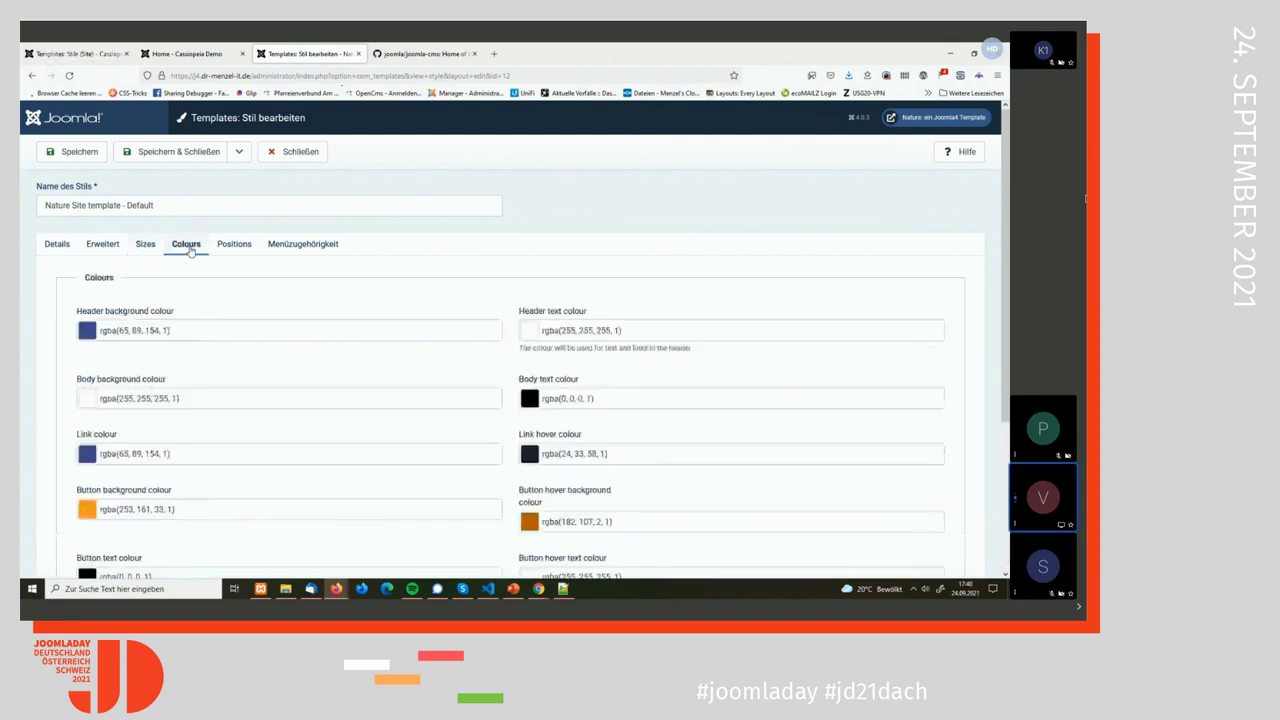
scroll(600, 320, "down", 5)
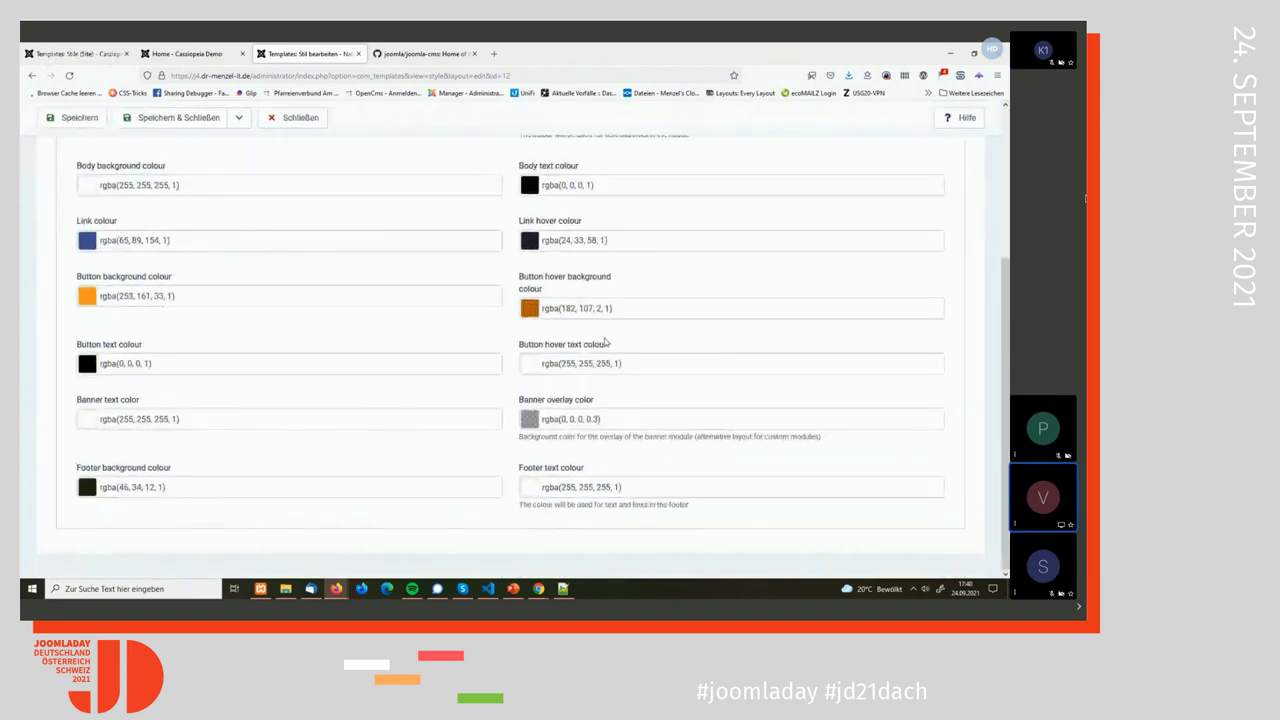
scroll(605, 342, "up", 5)
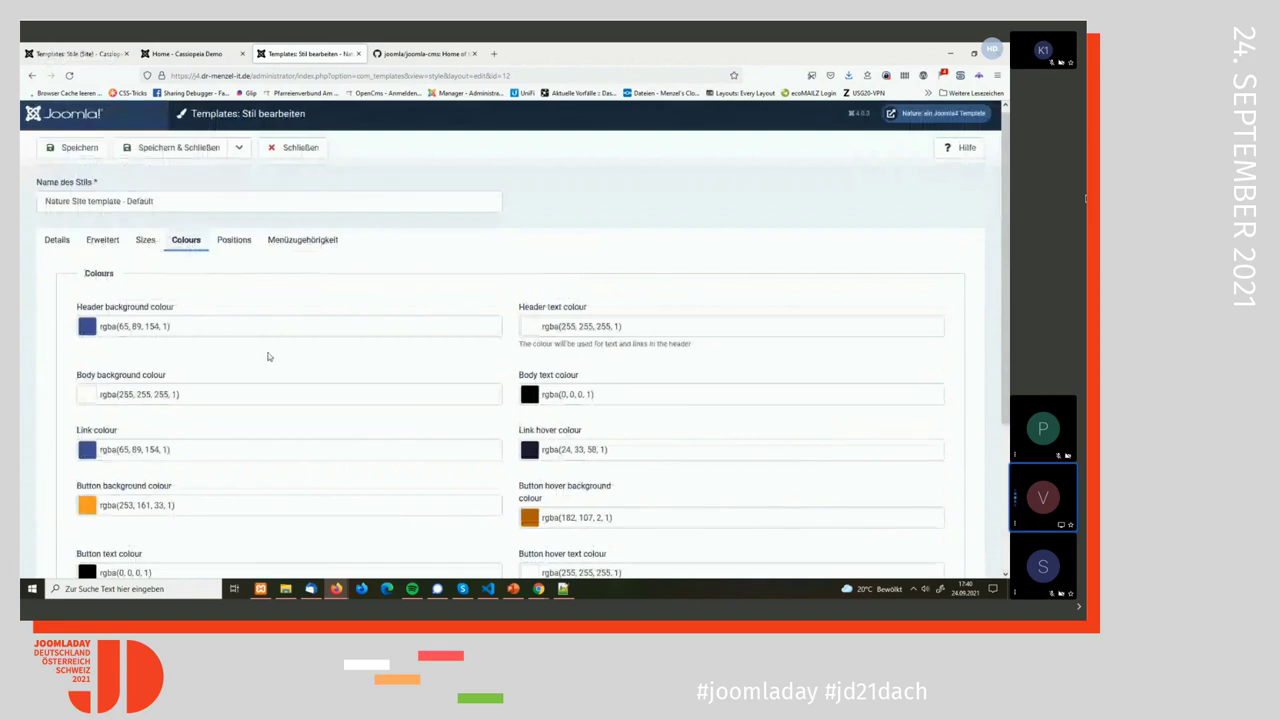
scroll(306, 368, "down", 3)
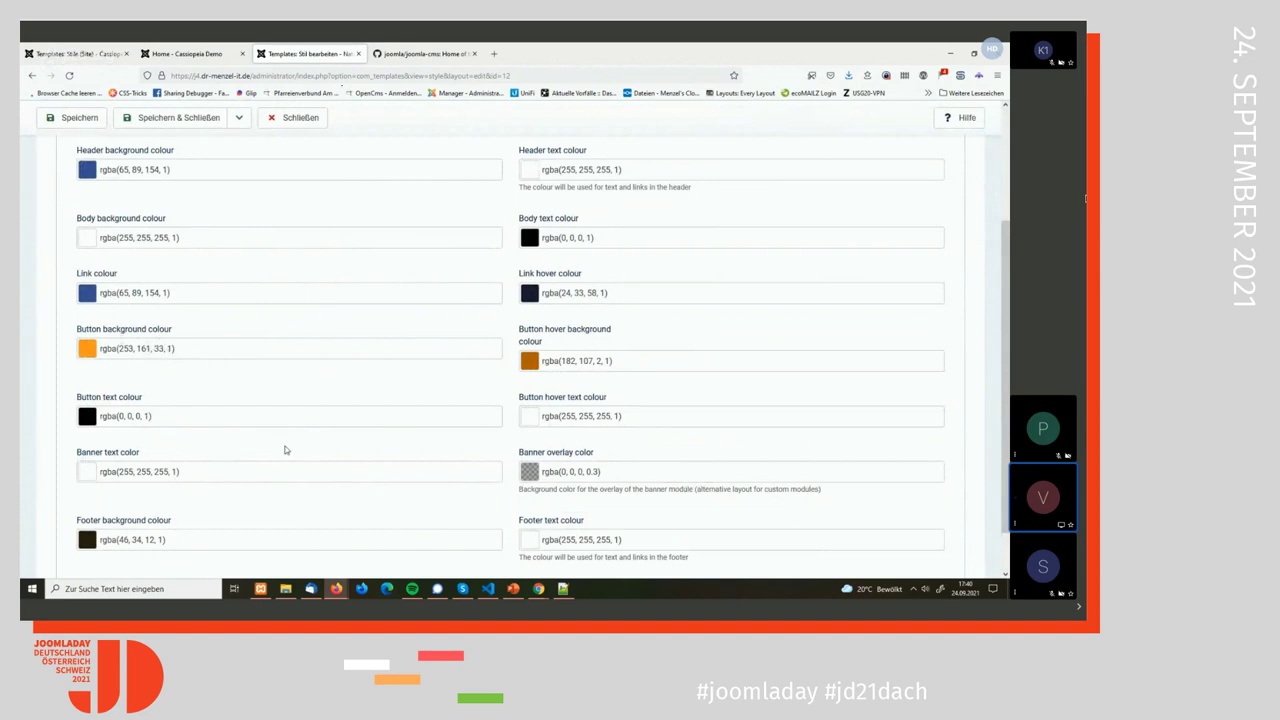
scroll(284, 450, "up", 3)
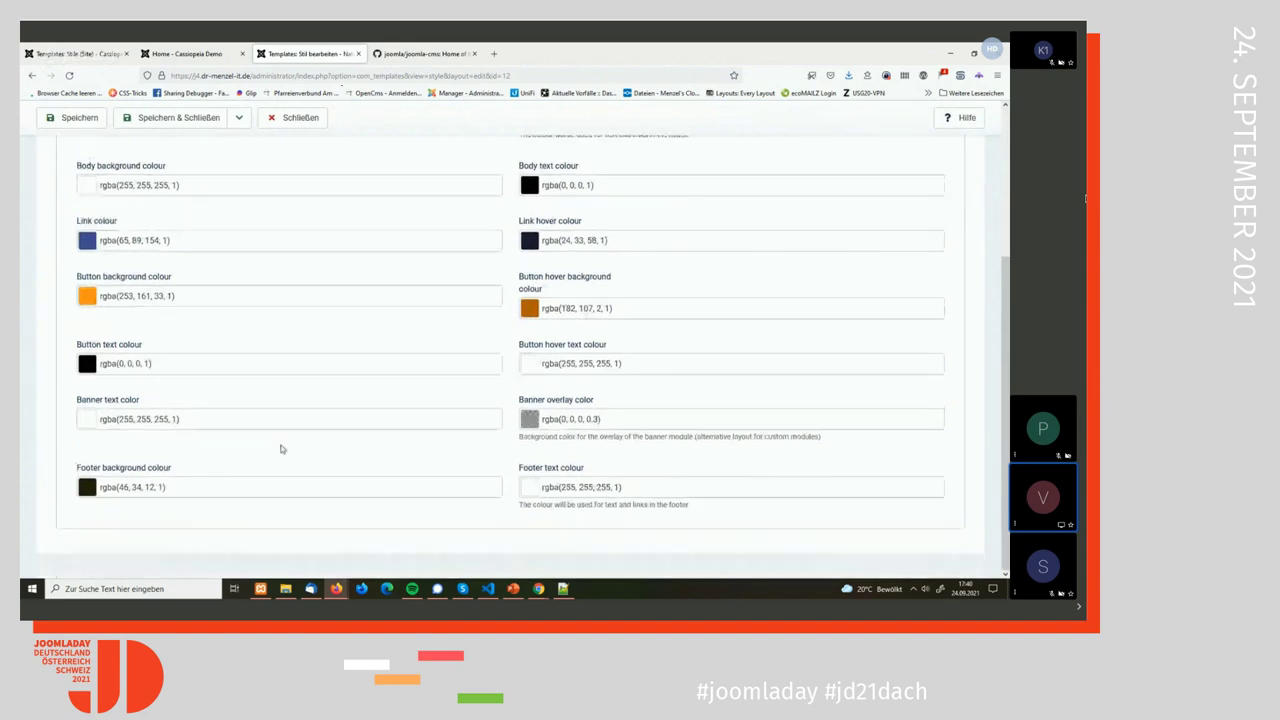
left_click(231, 247)
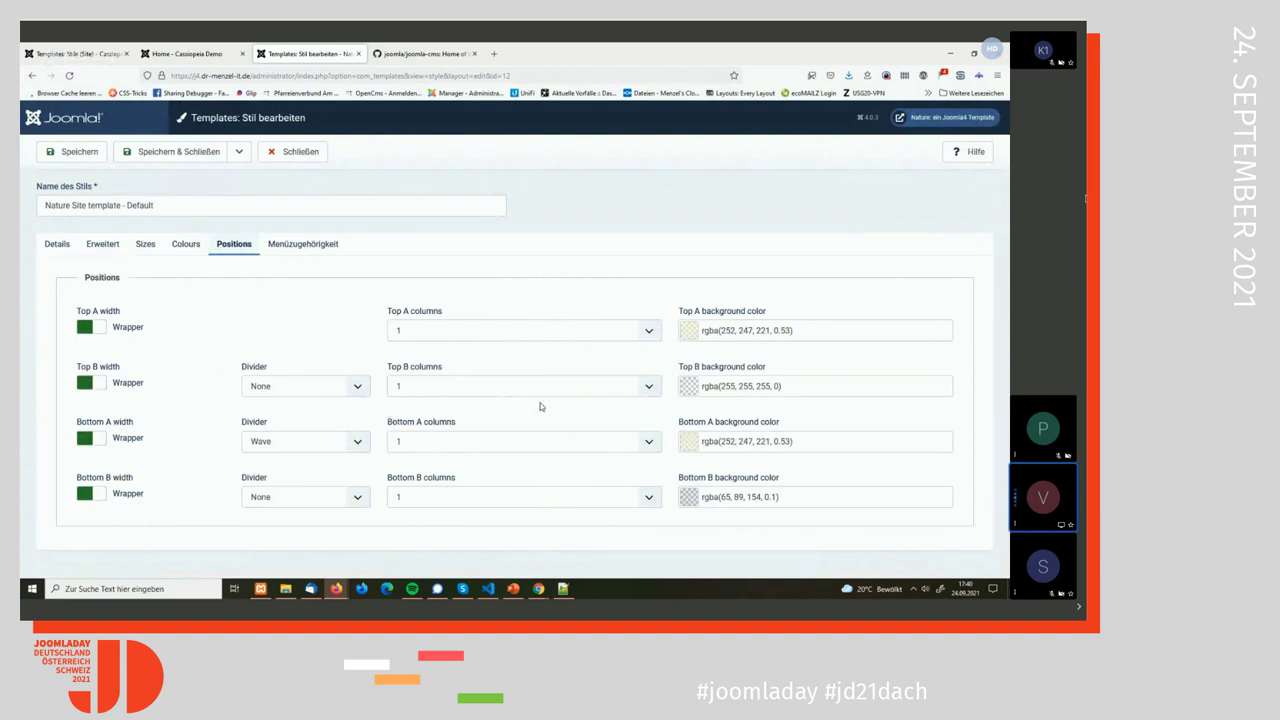
- Check the Top A columns choices without changing them, and view the Nature site's front page down to the footer
left_click(648, 336)
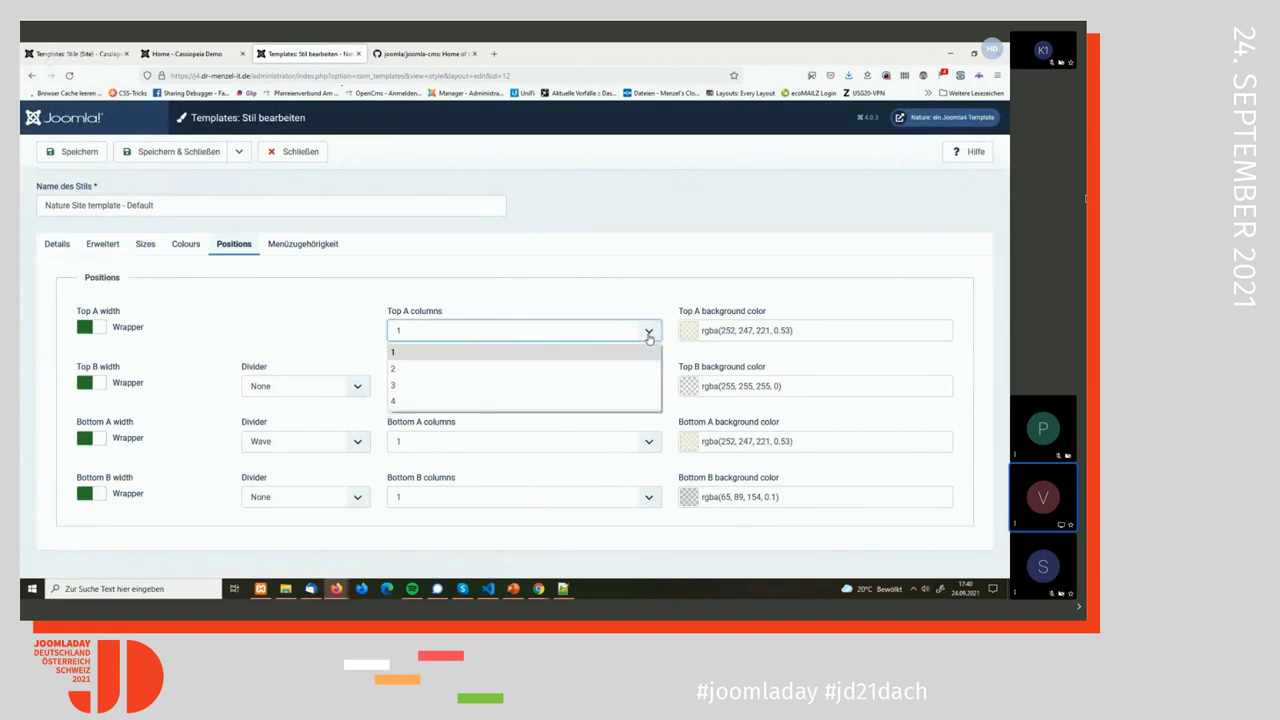
left_click(640, 292)
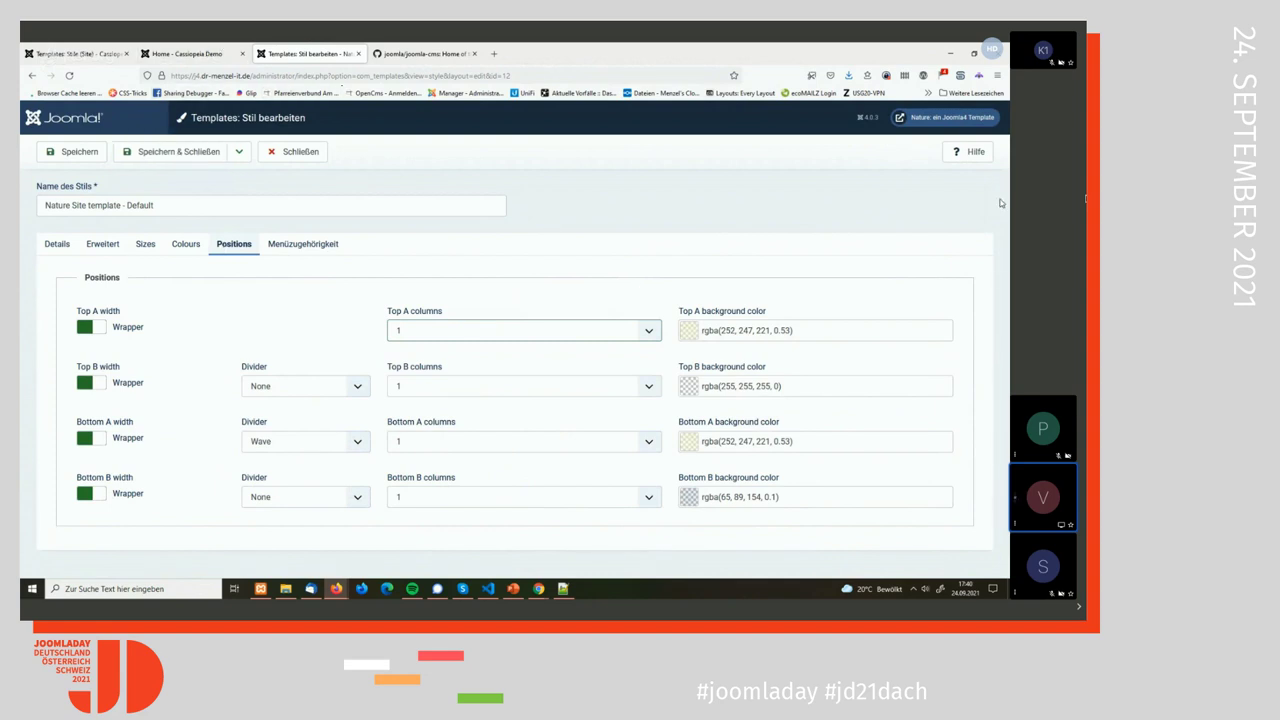
left_click(950, 117)
scroll(583, 218, "down", 3)
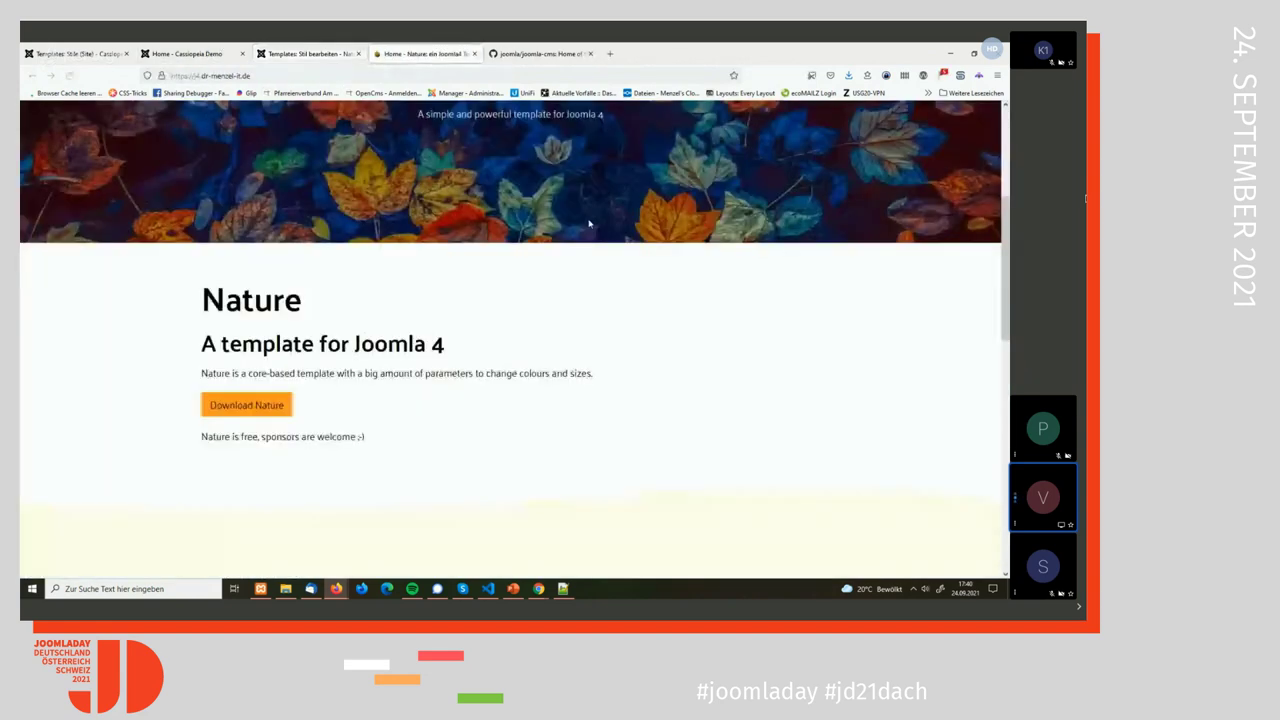
scroll(589, 224, "down", 5)
scroll(575, 234, "down", 1)
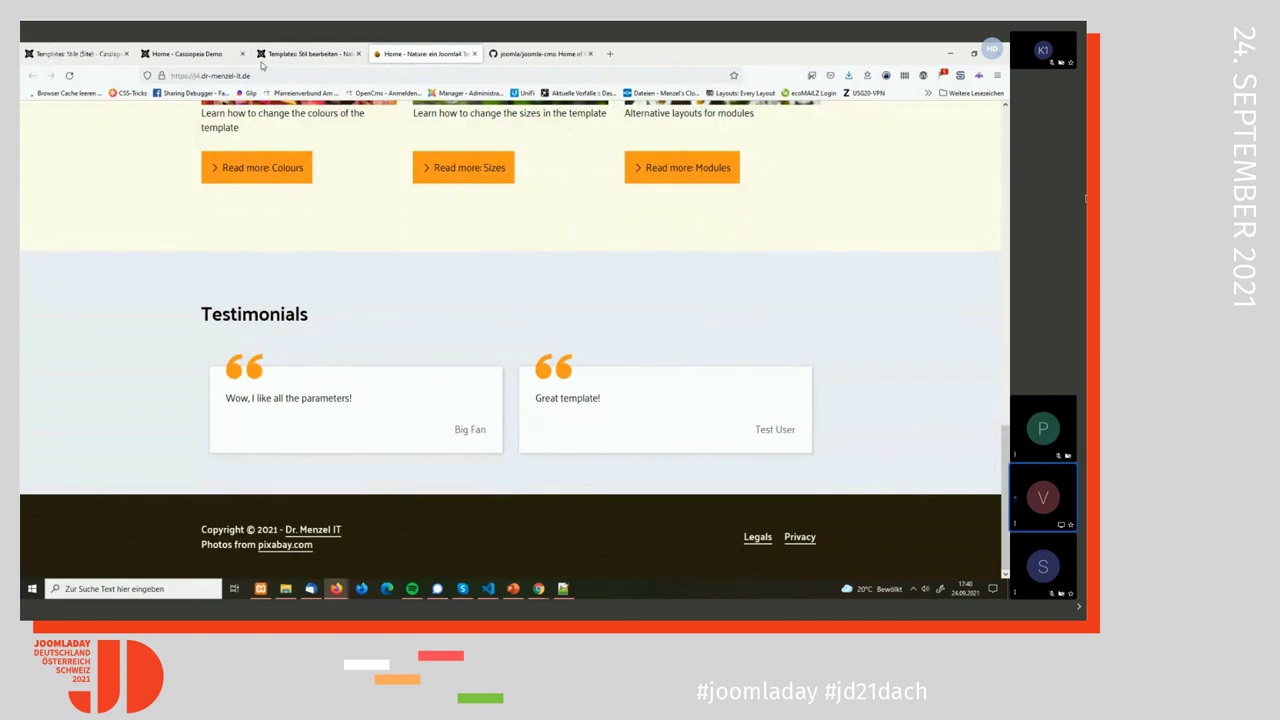
- Compare the style's Positions settings with the module areas on the Nature front page, and close the style without editing it
left_click(308, 55)
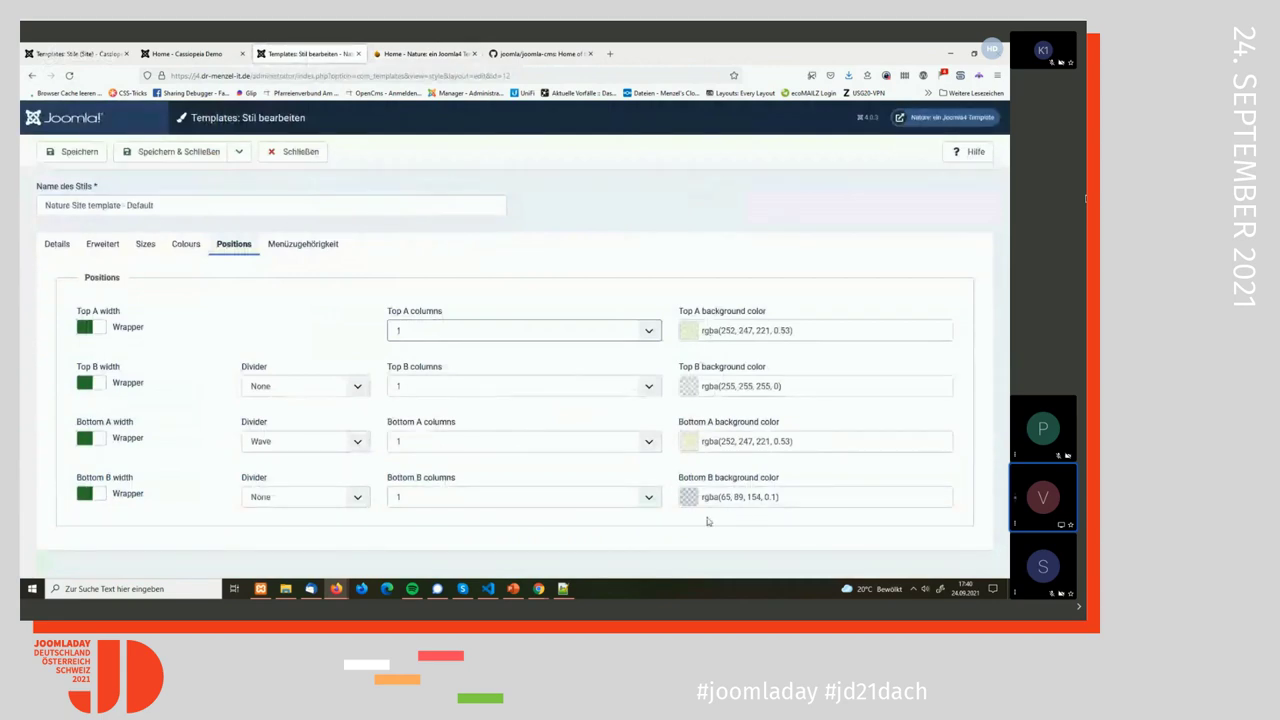
left_click(422, 55)
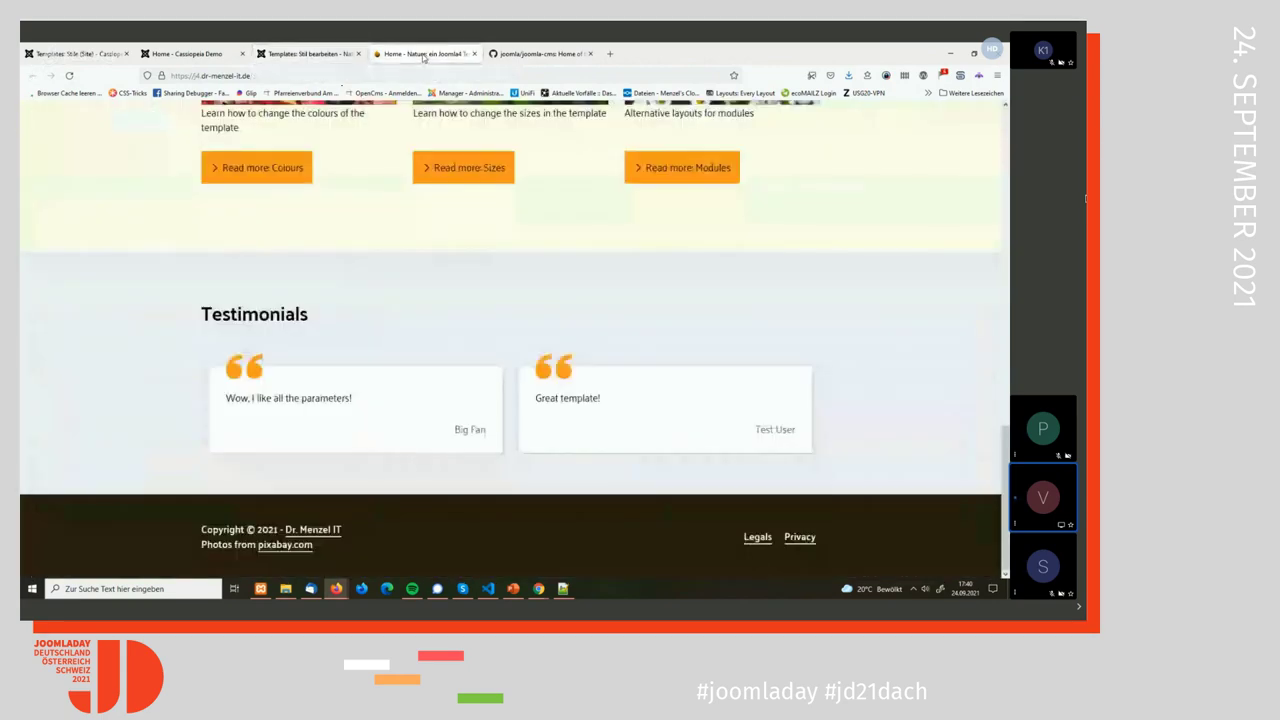
scroll(150, 234, "up", 3)
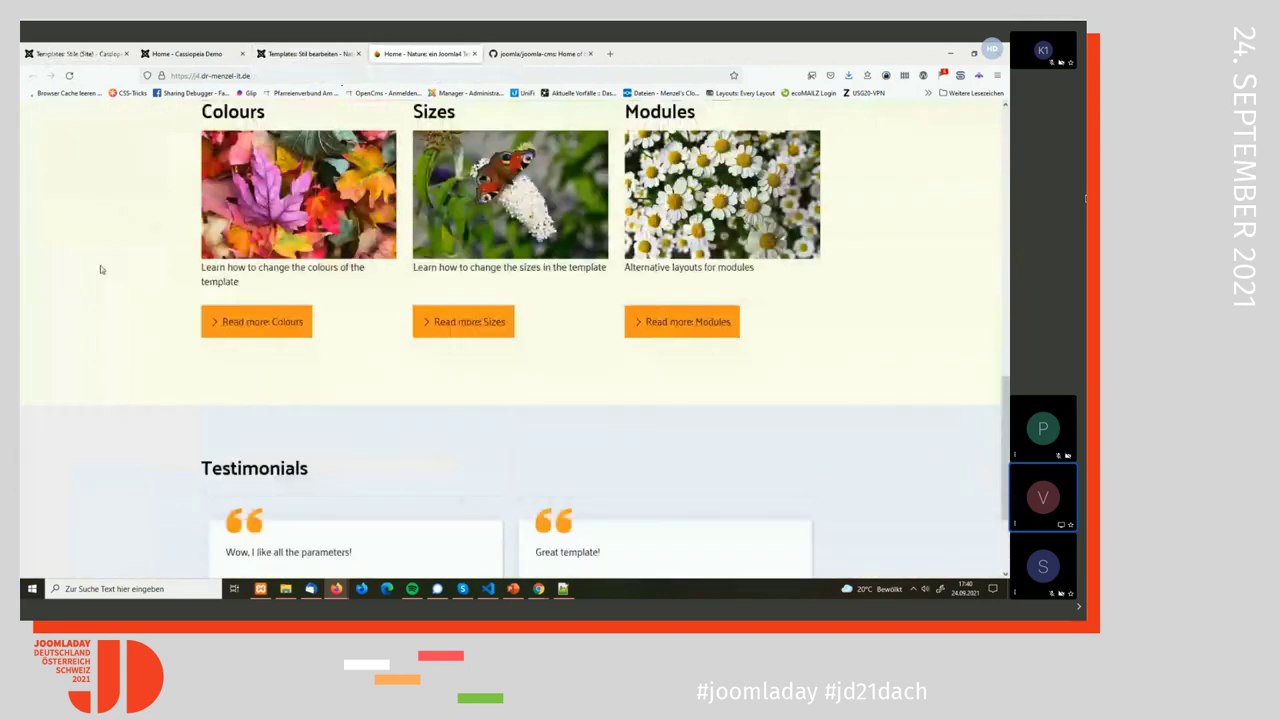
scroll(100, 268, "down", 3)
left_click(318, 54)
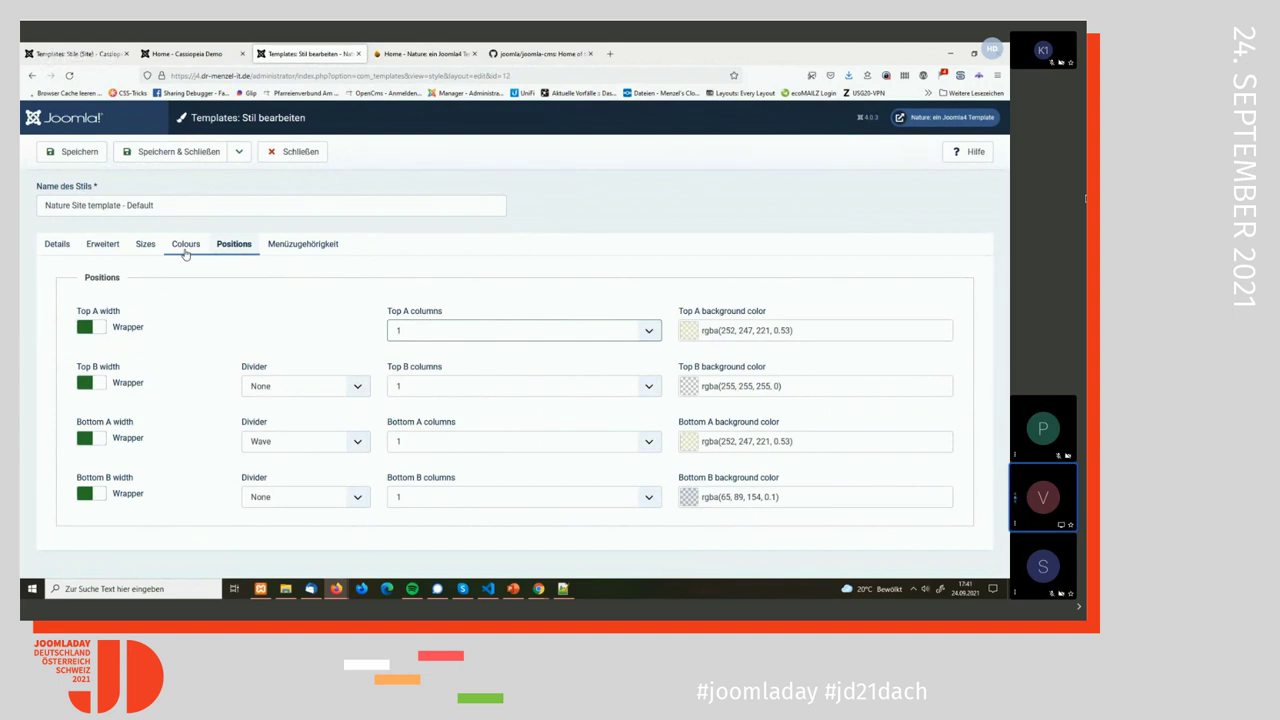
left_click(295, 151)
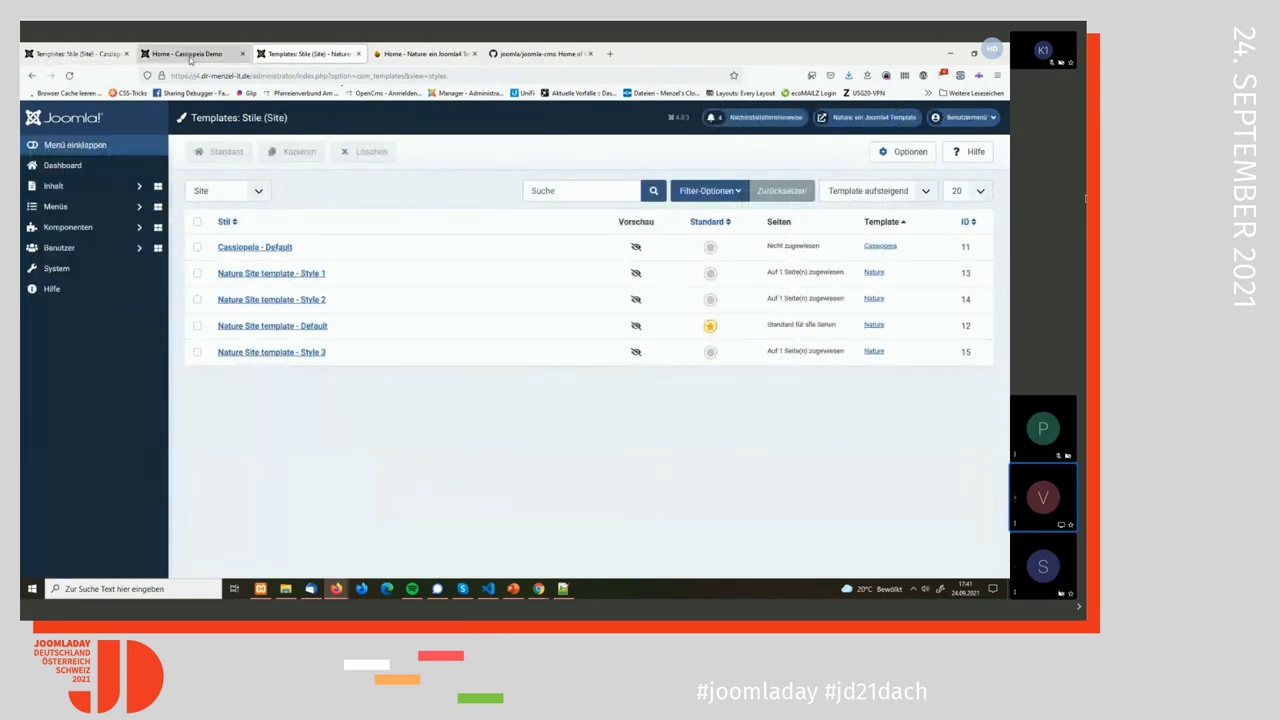
- Open the Cassiopeia site template's details and files in the Cassiopeia demo backend and expand its css folder
left_click(75, 52)
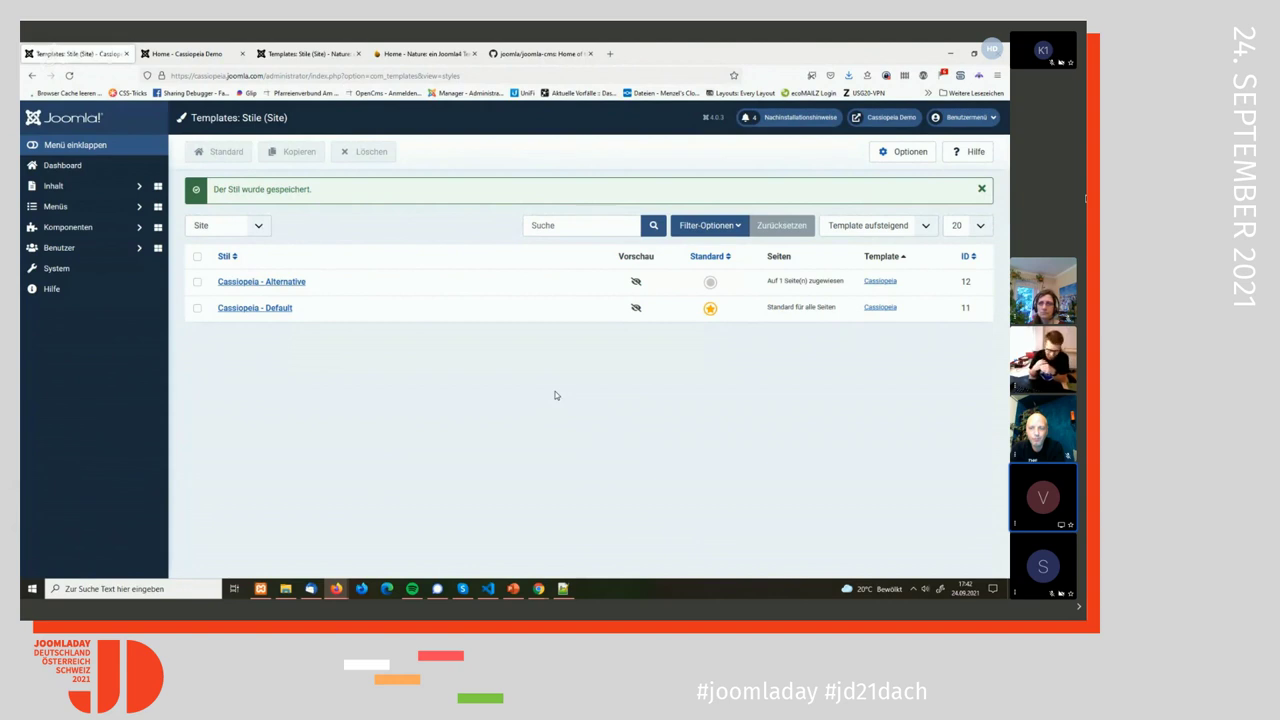
left_click(68, 268)
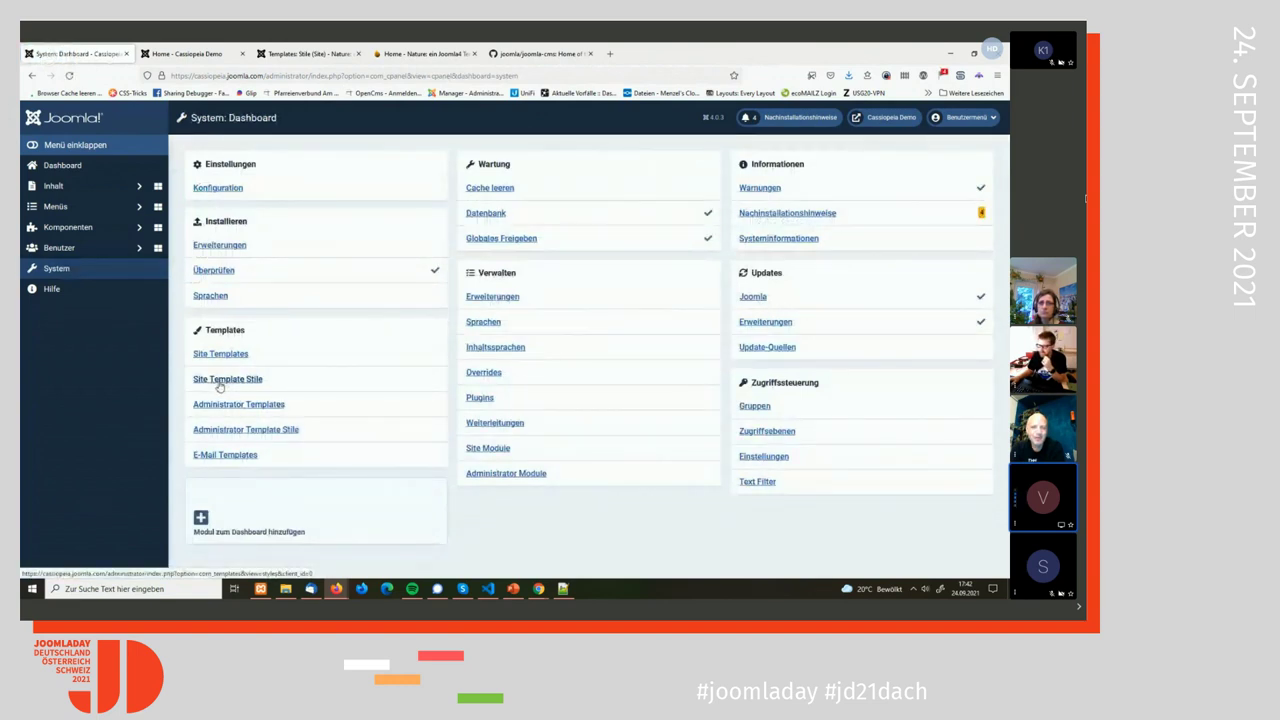
left_click(219, 386)
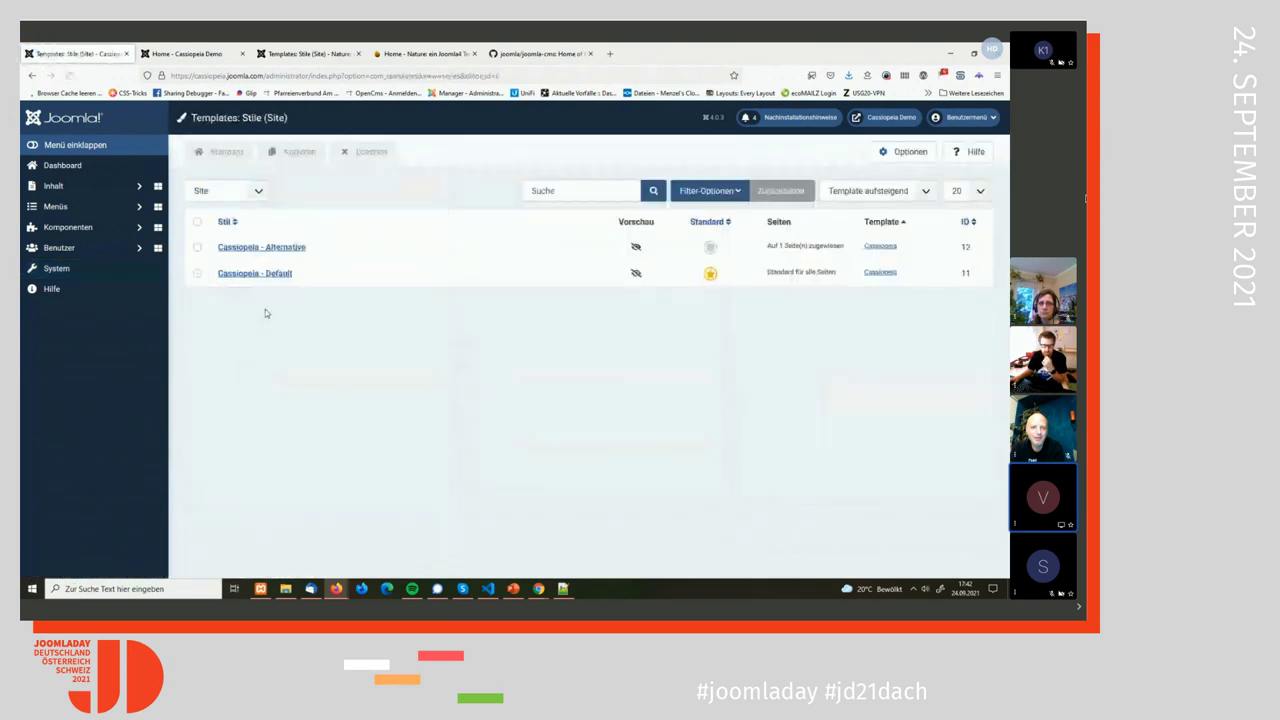
left_click(60, 268)
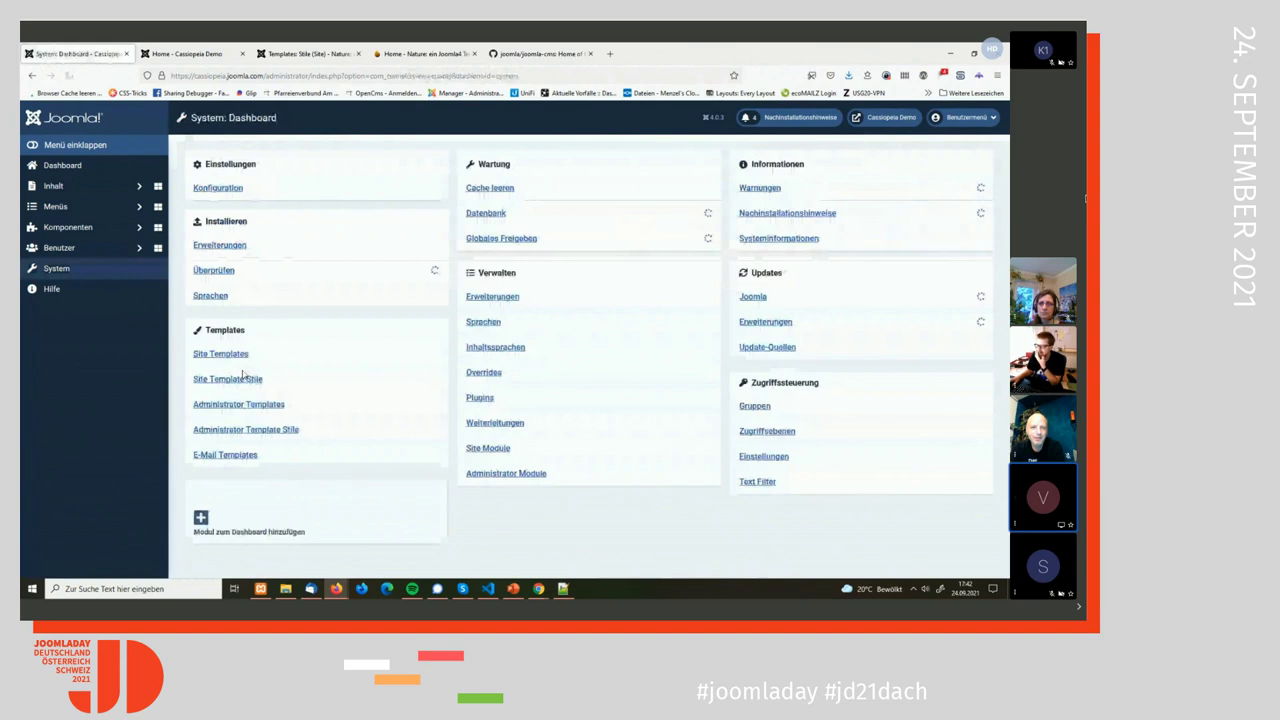
left_click(231, 355)
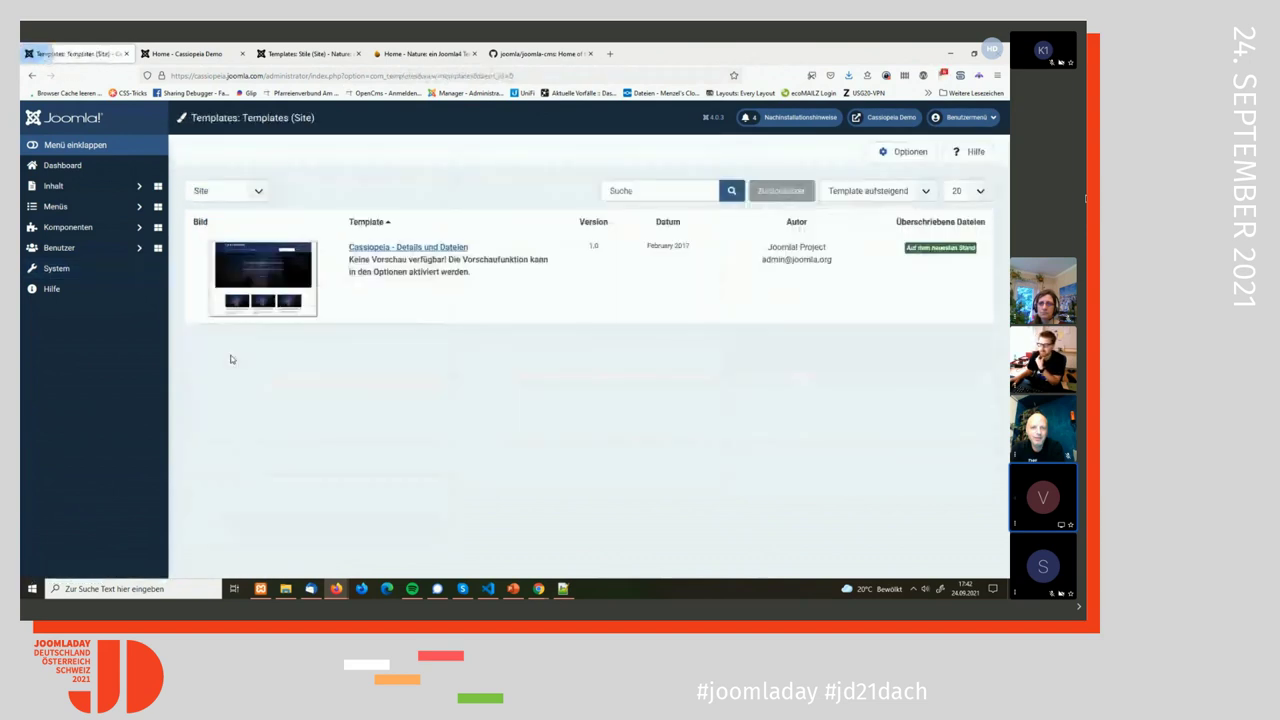
left_click(396, 254)
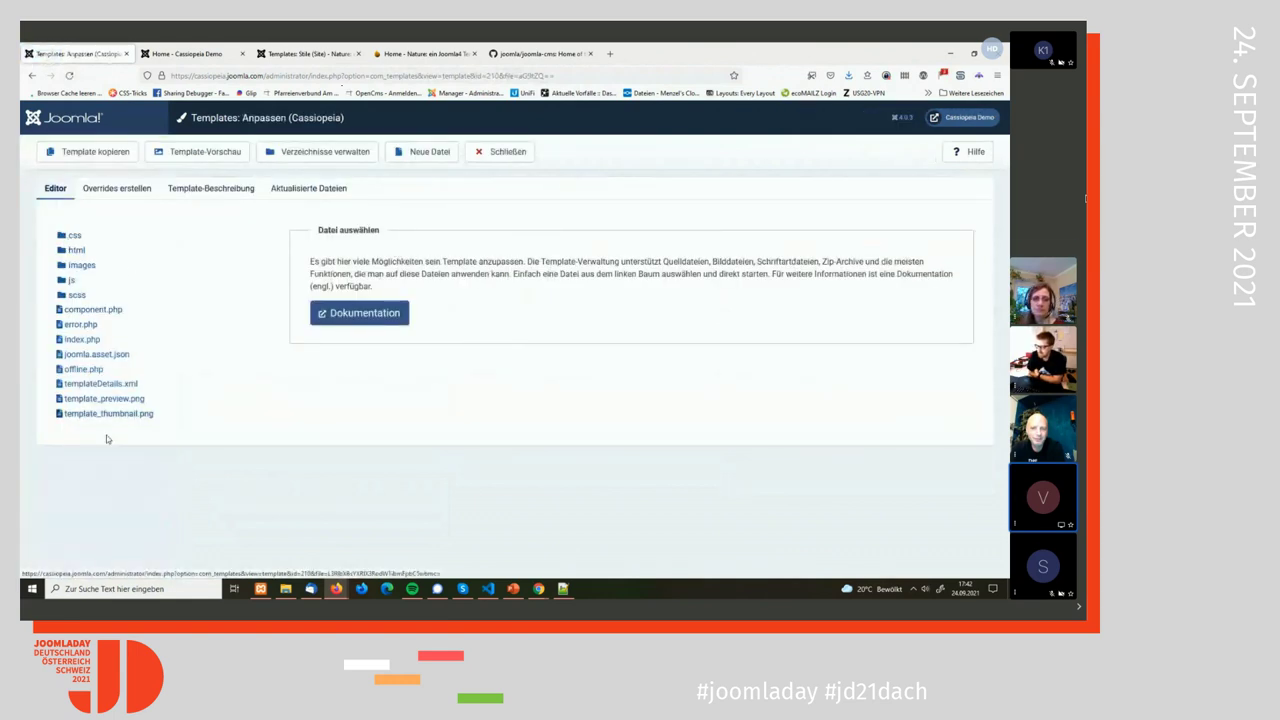
left_click(75, 235)
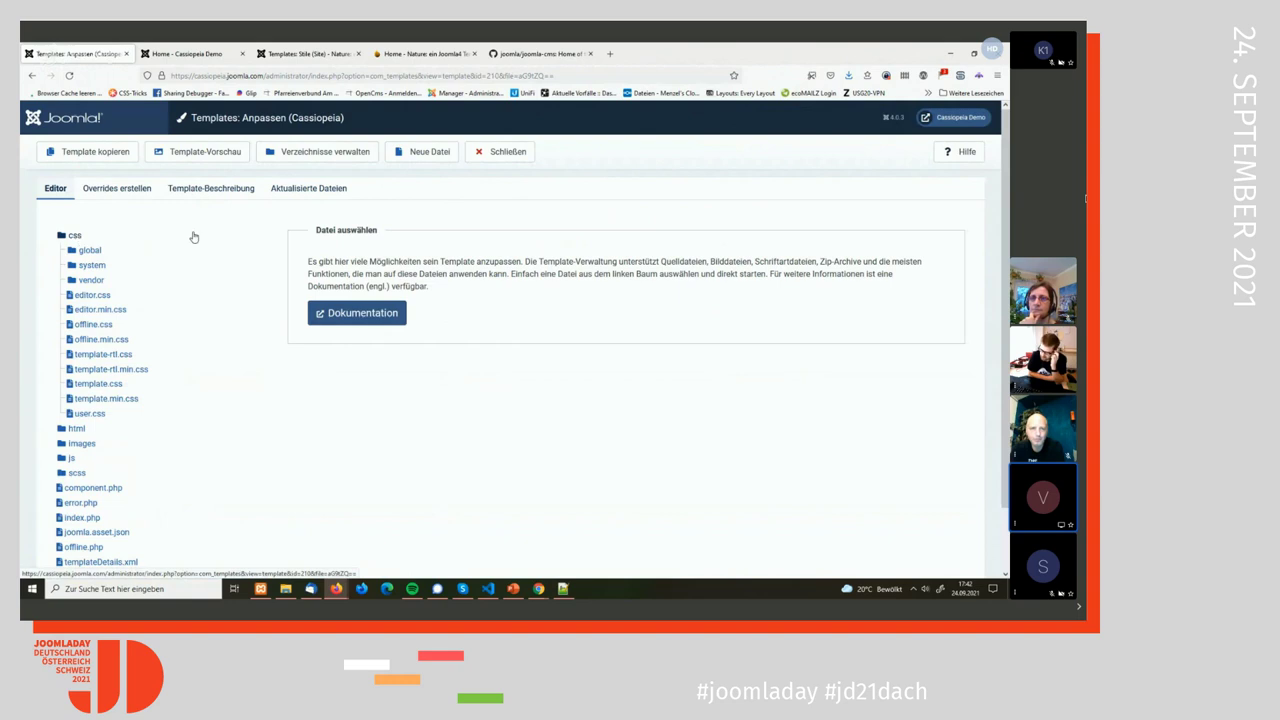
- Show how a new template file of type .css is set up, and close the dialog without creating the file
left_click(418, 155)
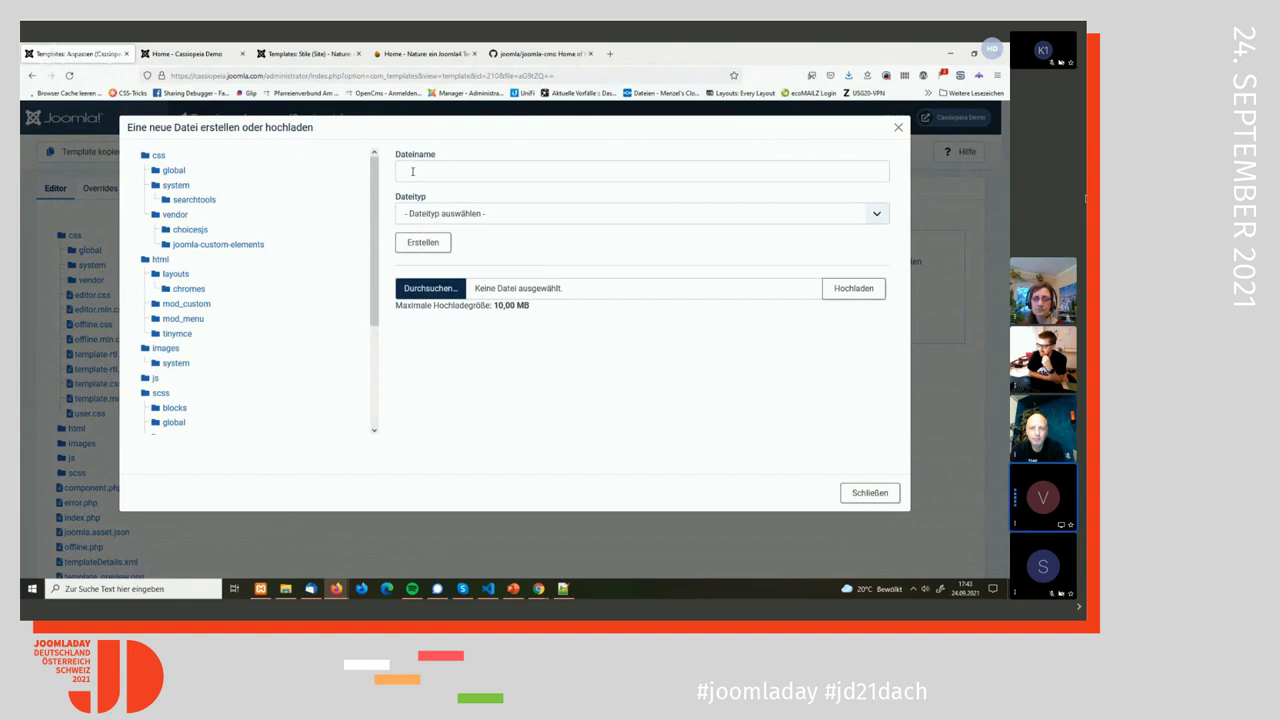
left_click(428, 215)
left_click(417, 254)
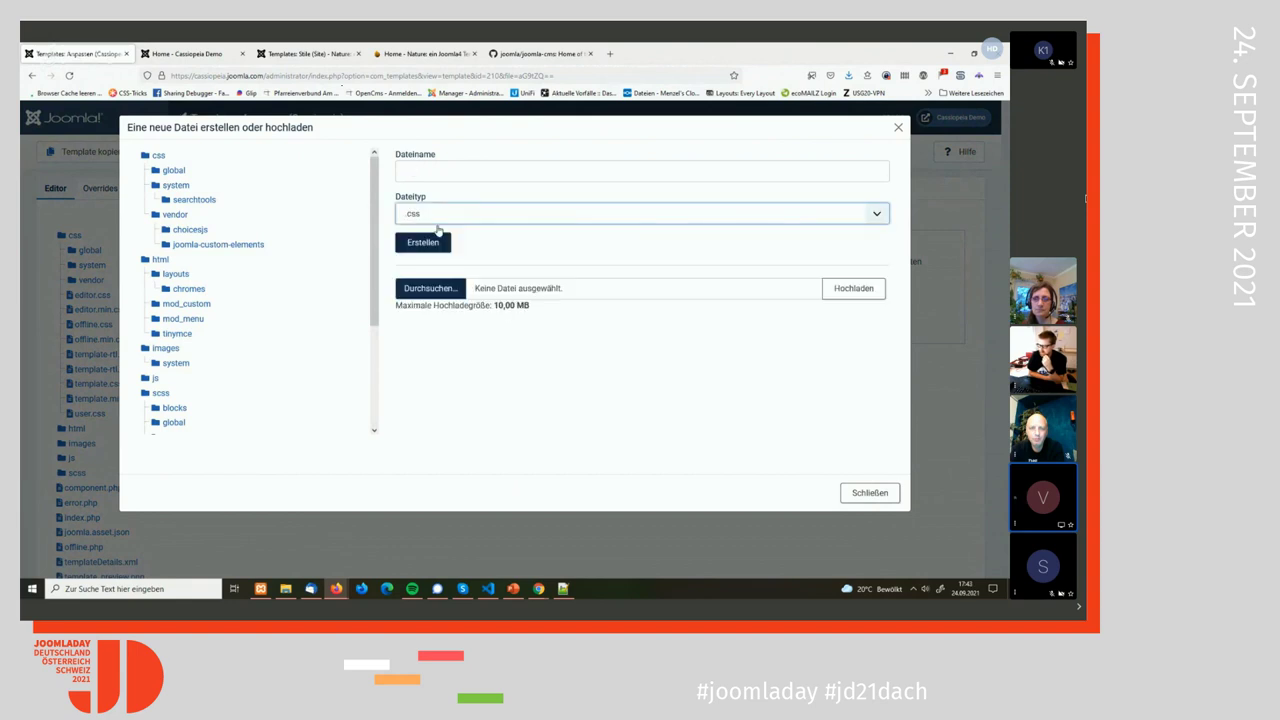
left_click(871, 493)
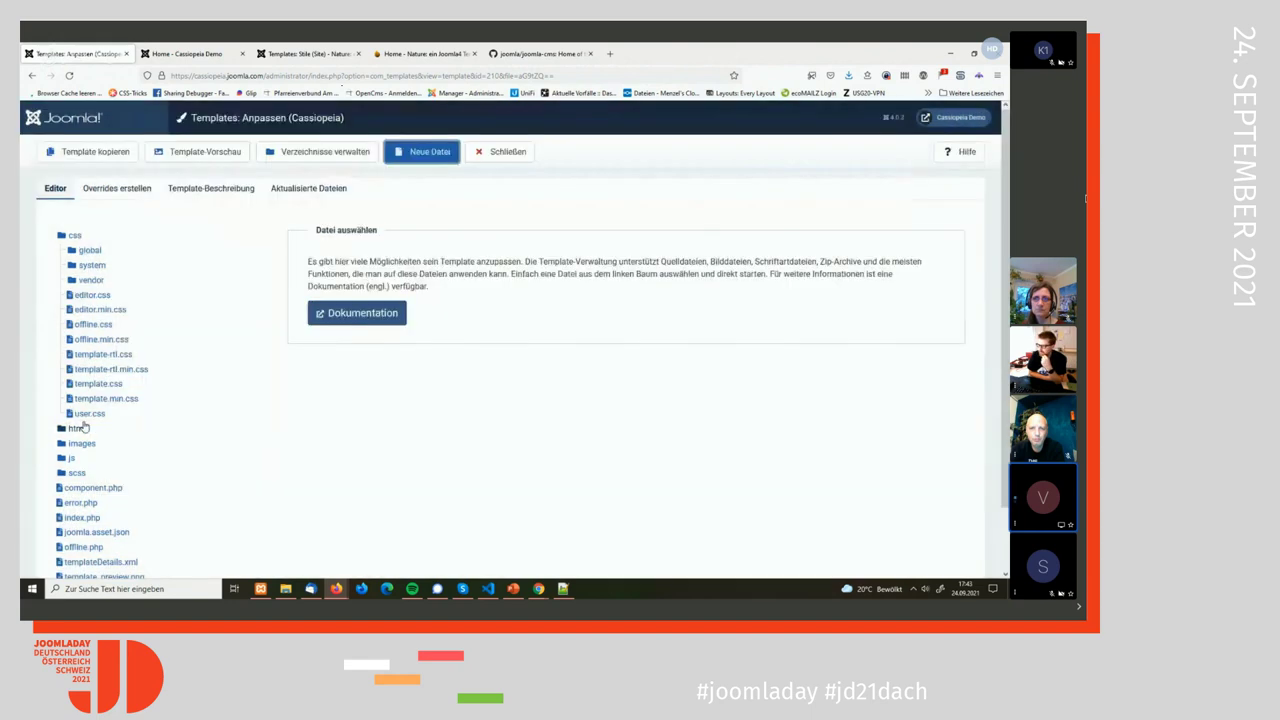
- Open the template's css/user.css file for editing and view the Own Colours page of the Cassiopeia demo site
left_click(87, 413)
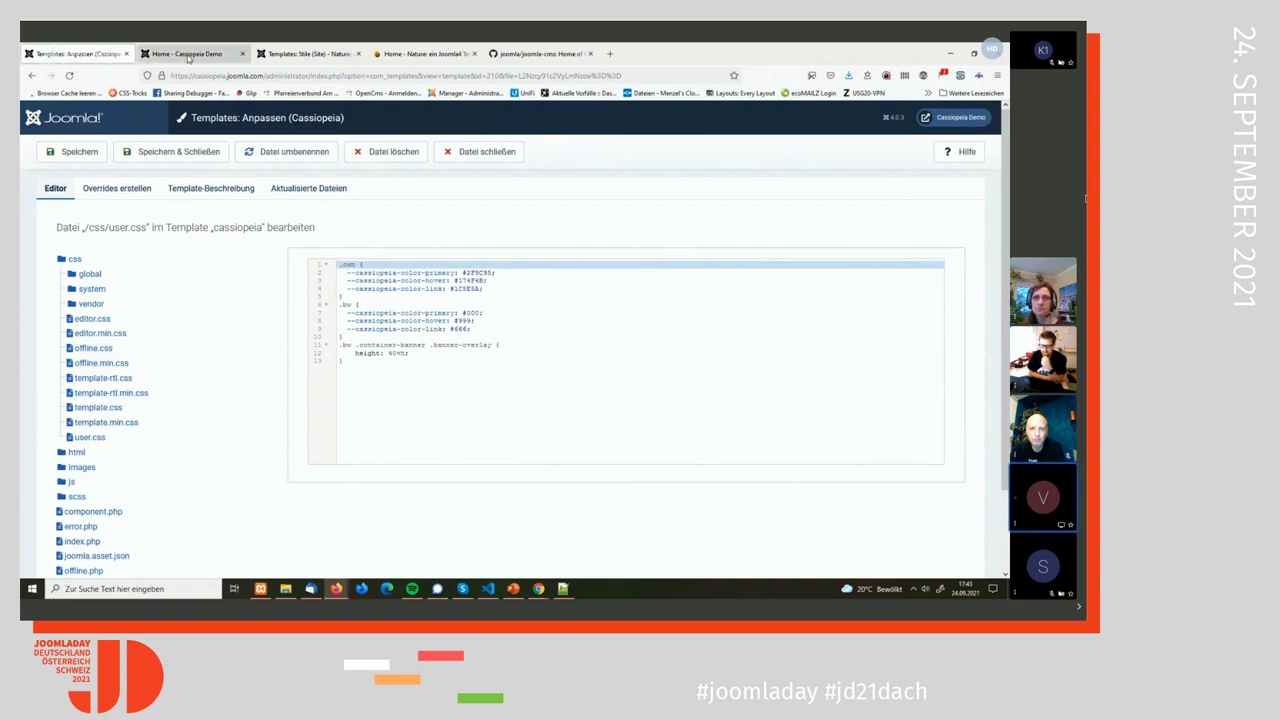
left_click(194, 55)
left_click(467, 171)
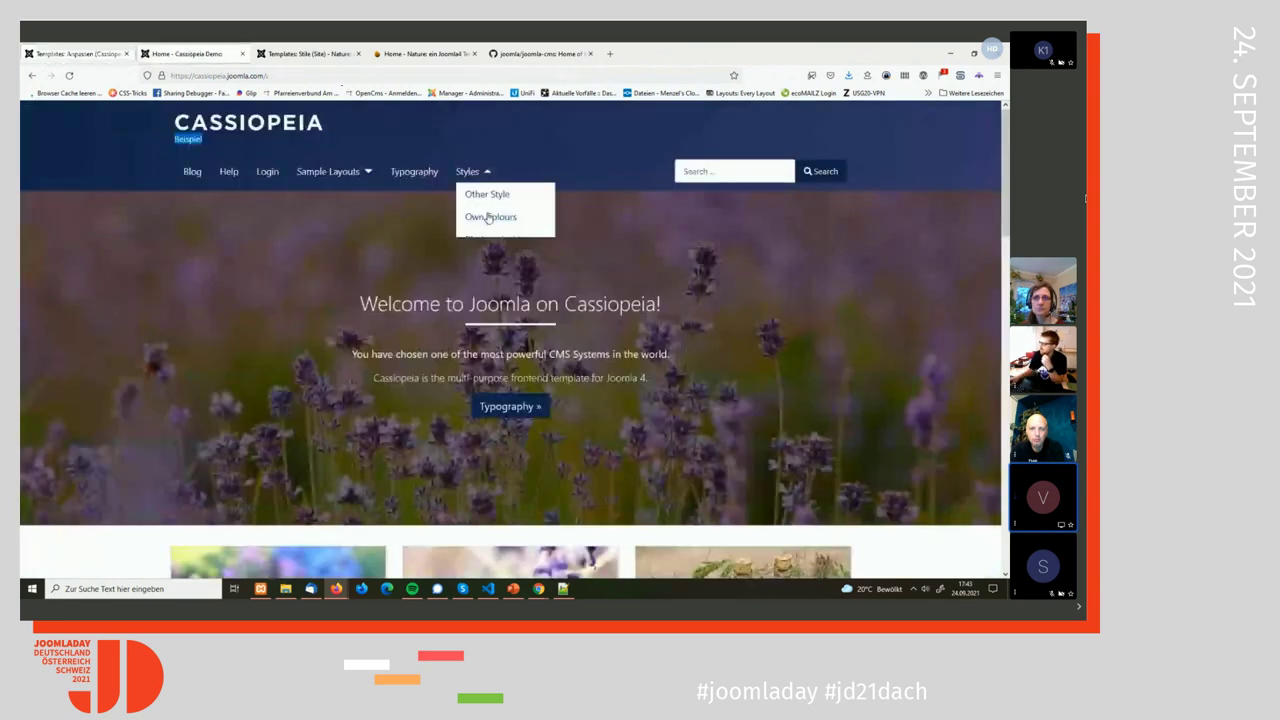
left_click(489, 217)
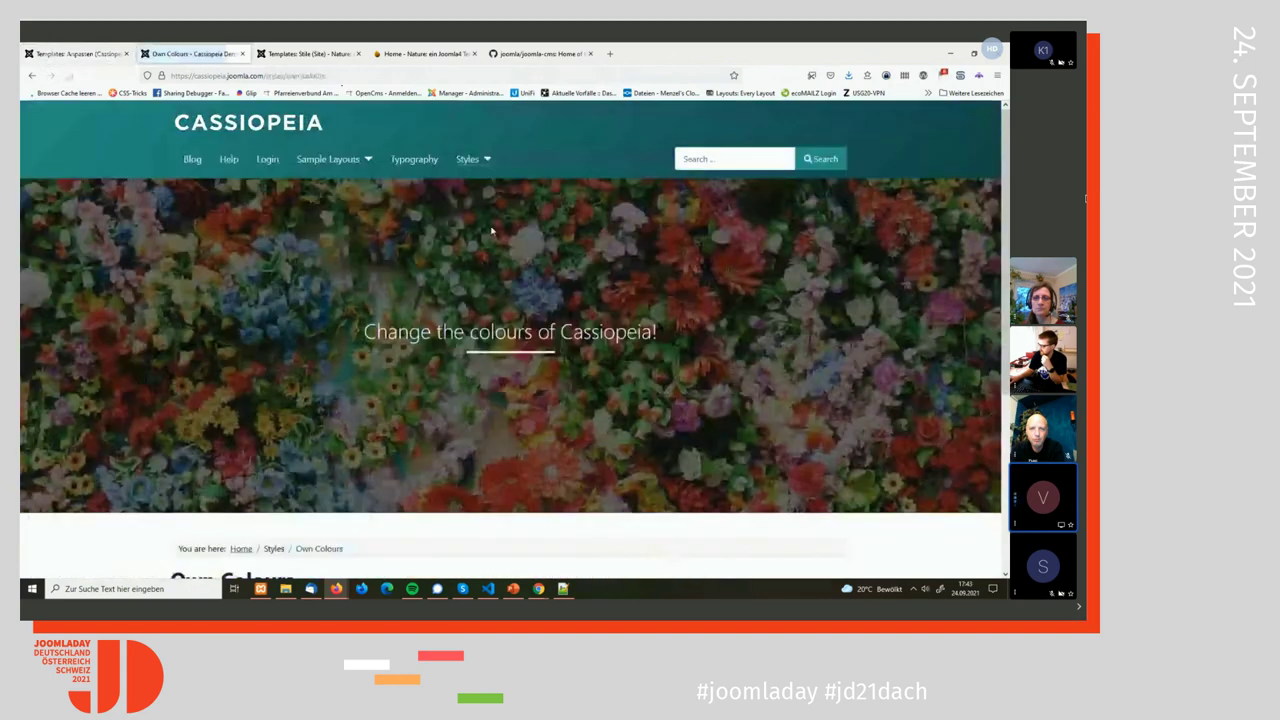
- Inspect the header of the Own Colours page and select the body element to examine its class and CSS colour variables
right_click(394, 117)
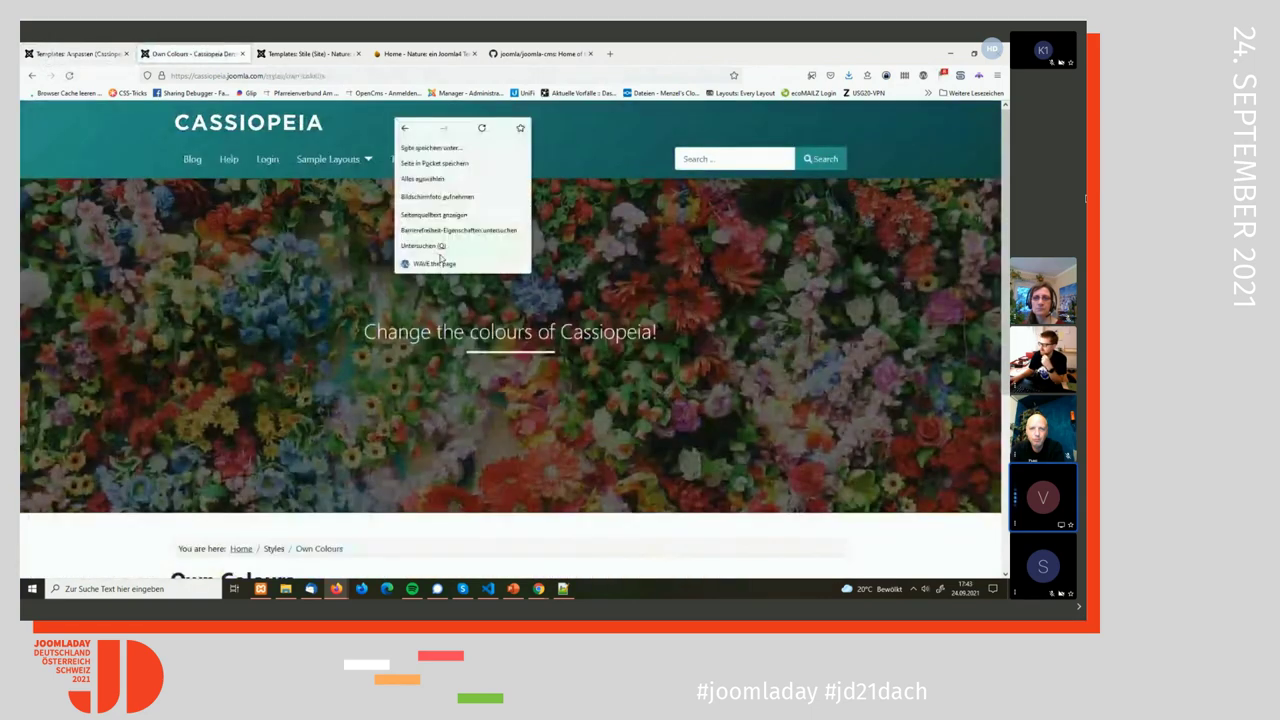
left_click(430, 245)
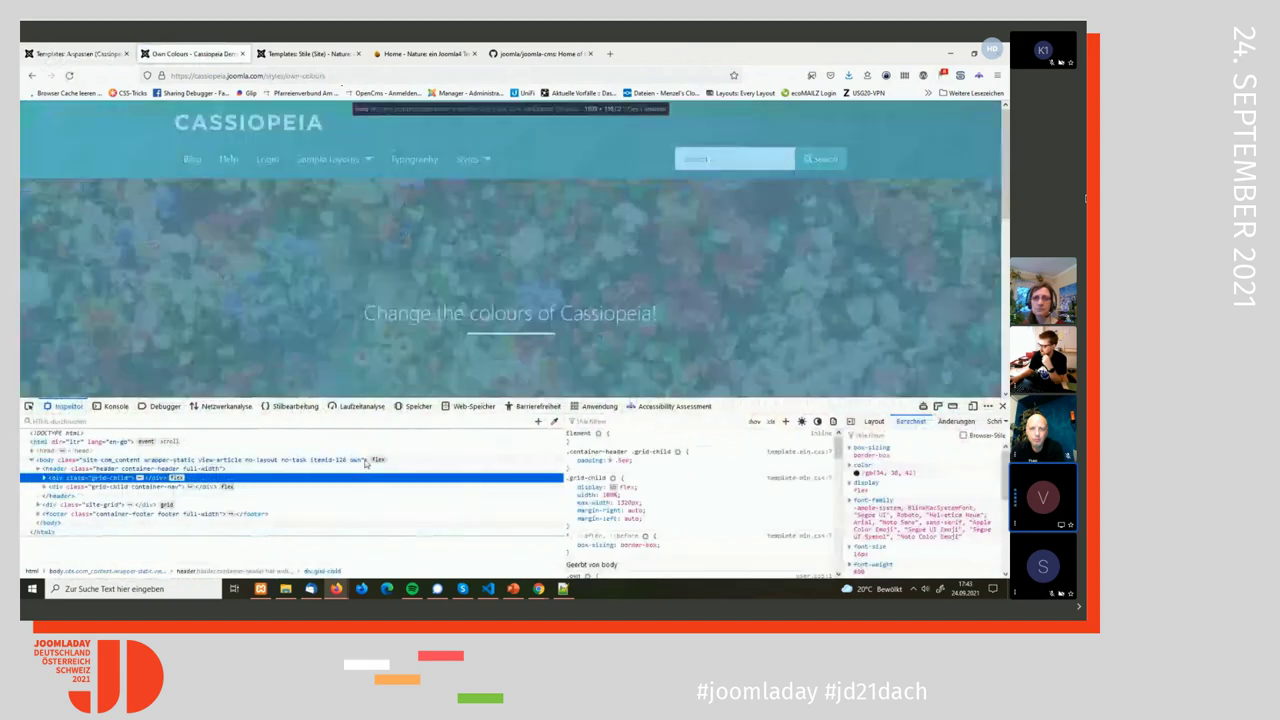
left_click(267, 457)
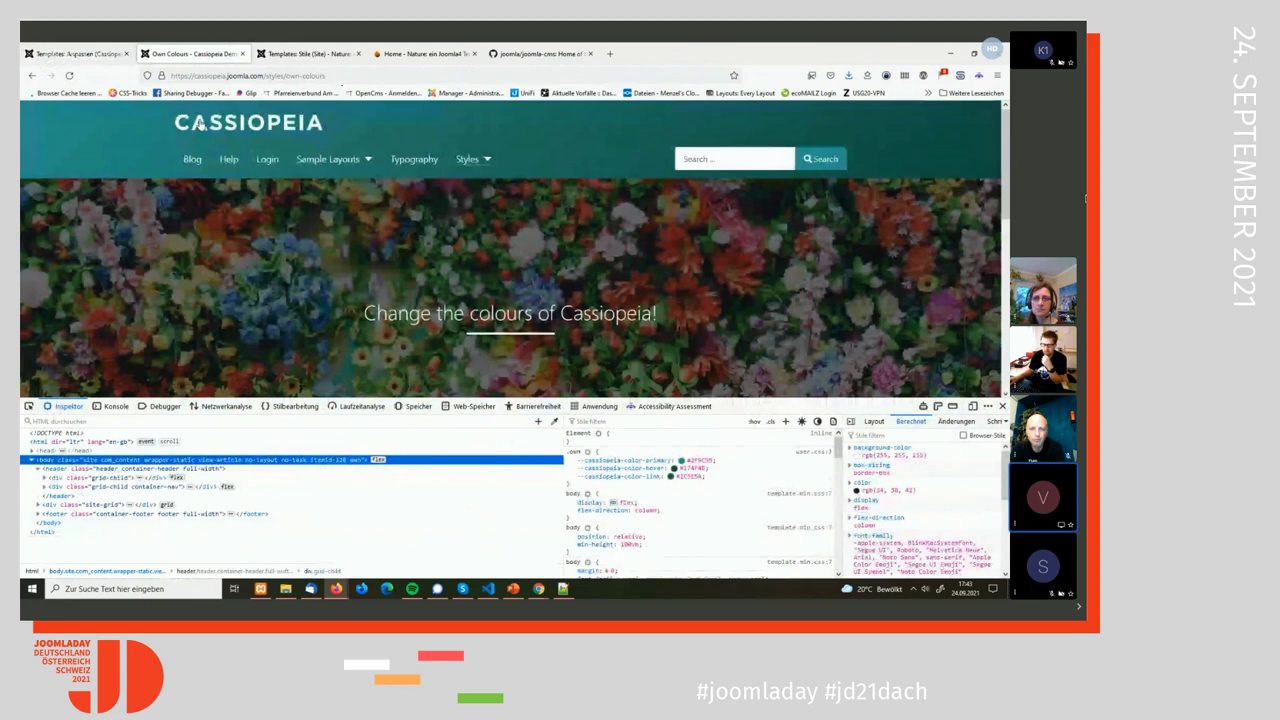
- Return to user.css and highlight the --cassiopeia-color-primary variable in .own and the whole .bw .container-banner .banner-overlay rule
left_click(75, 53)
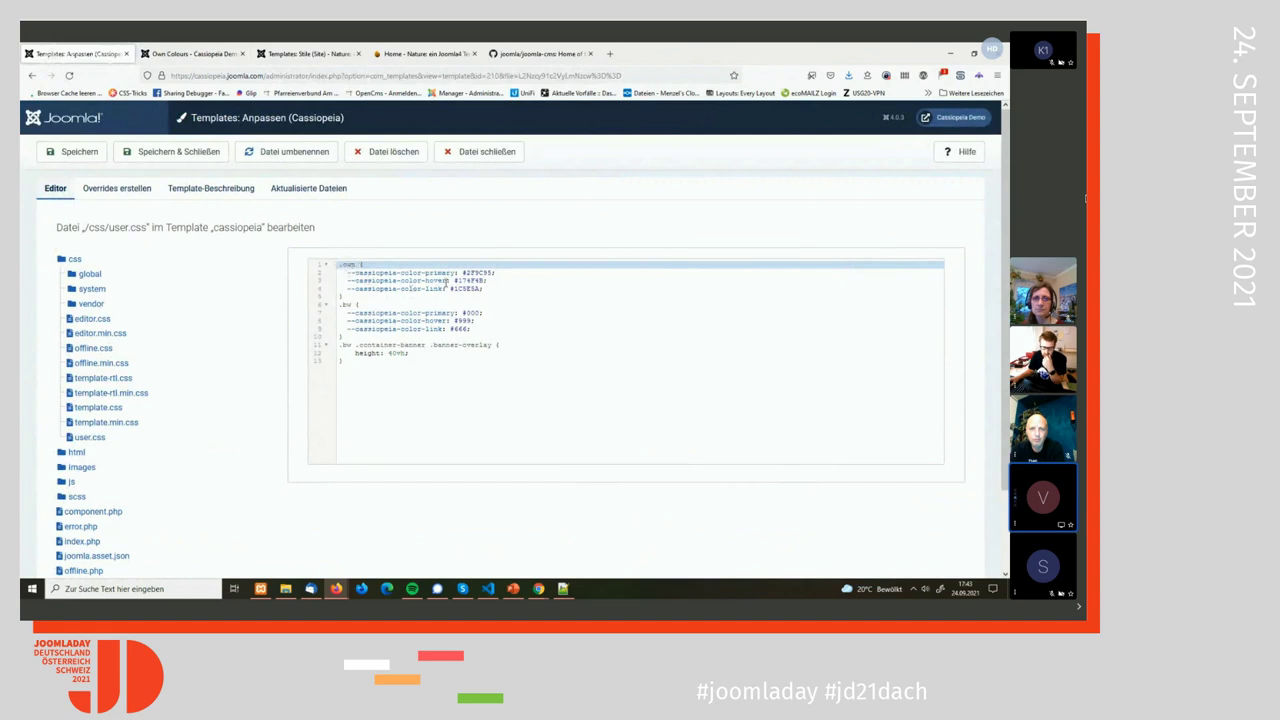
left_click_drag(348, 274, 457, 272)
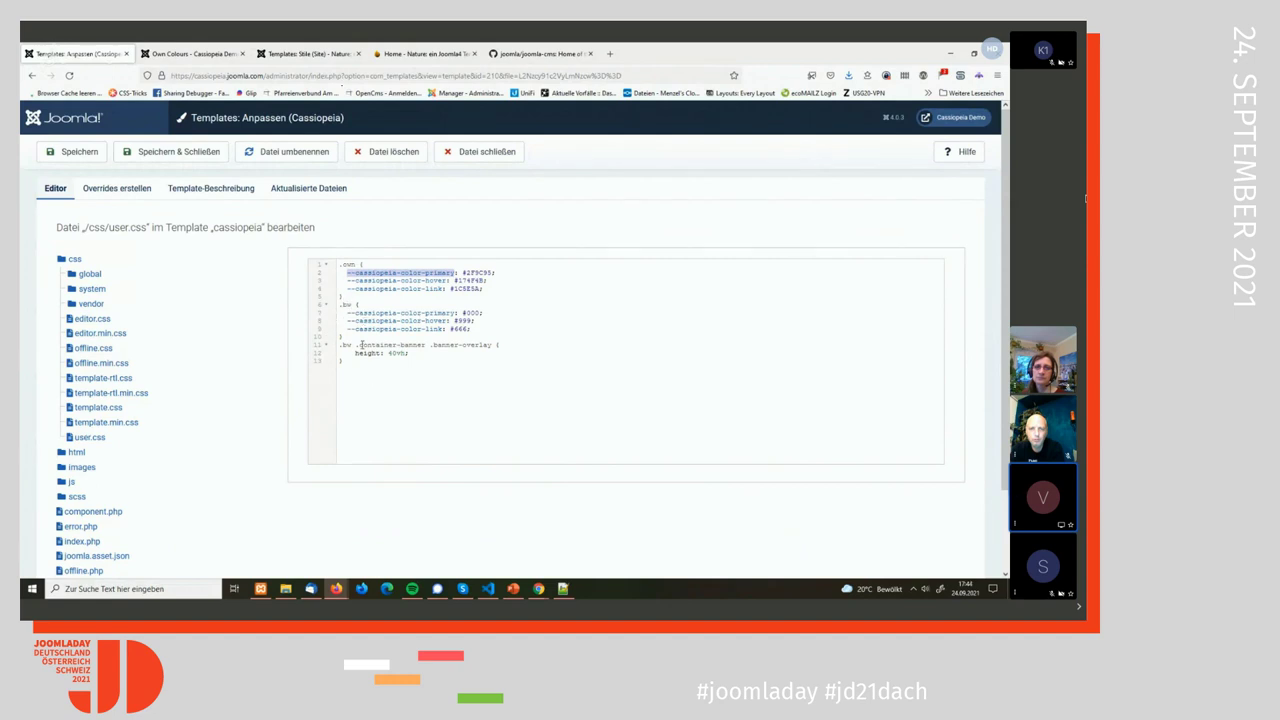
left_click_drag(340, 344, 341, 361)
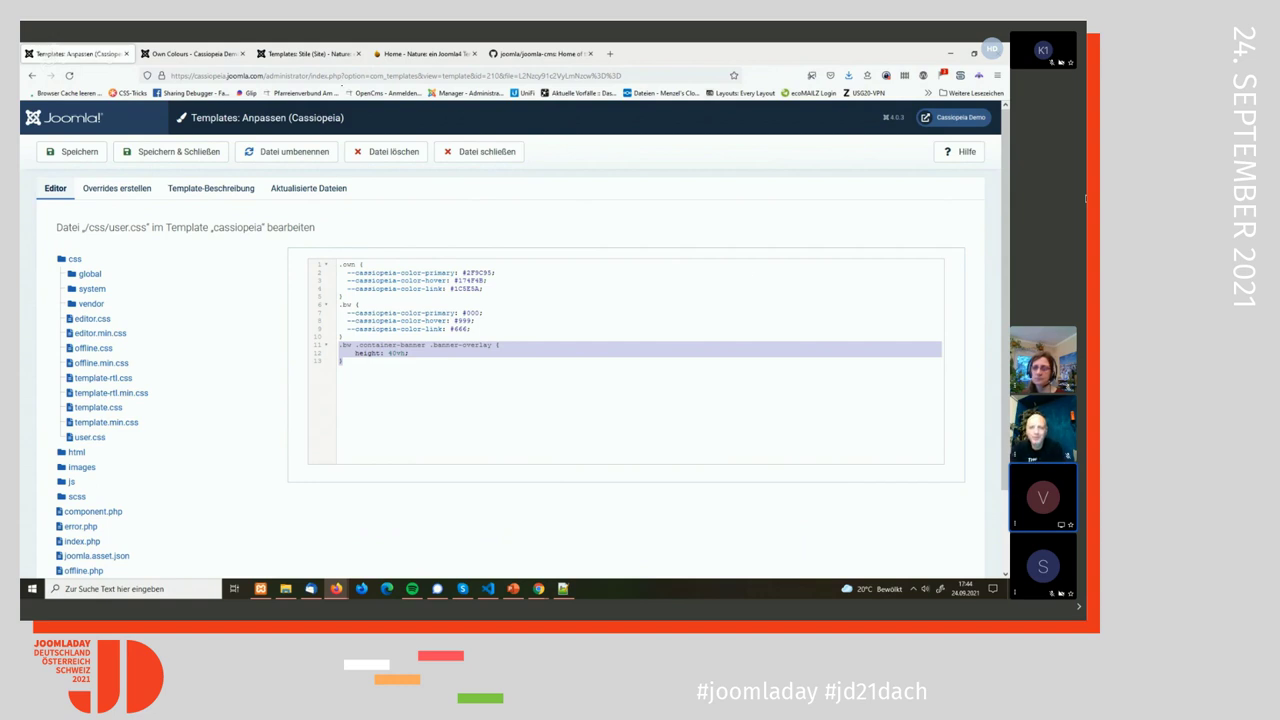
key("alt+Tab")
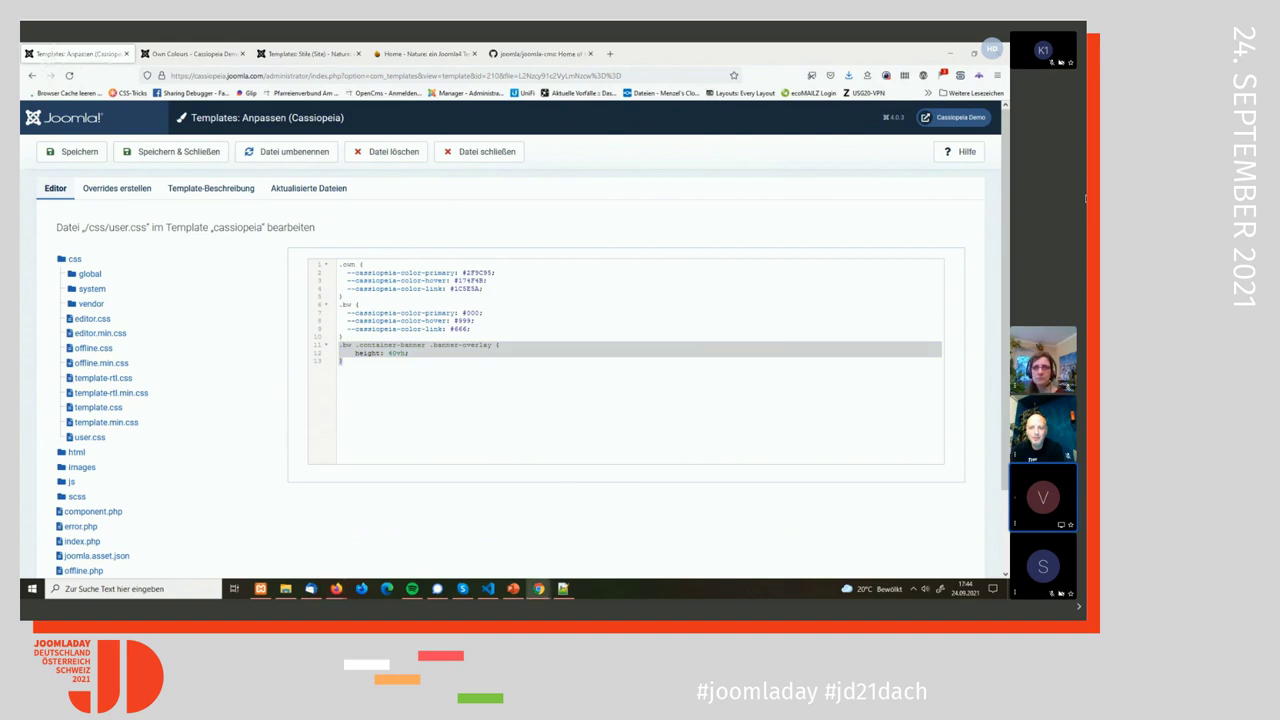